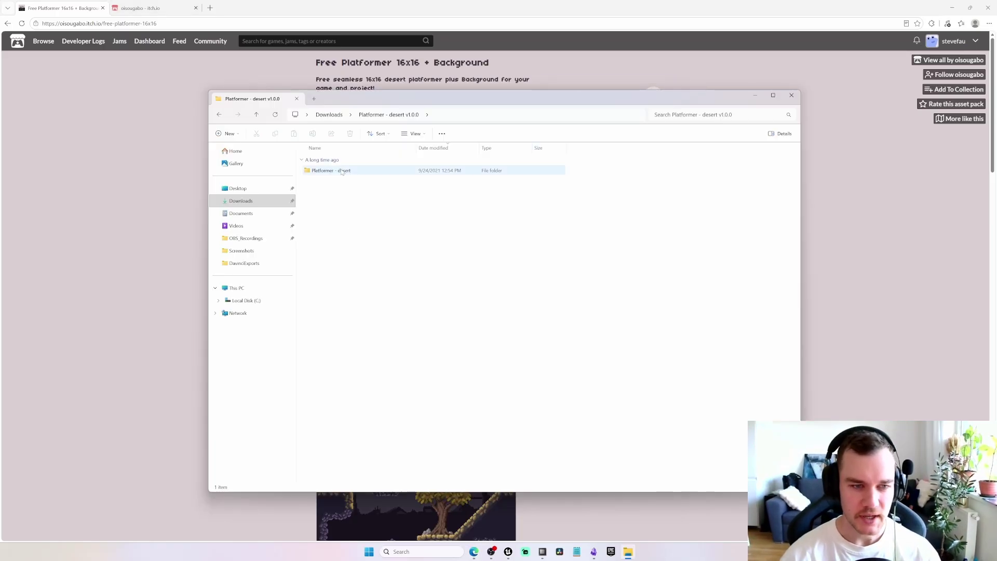
Open the Background folder inside Platformer - desert and select its four PNG images to review them
{"action": "double_click", "coordinate": [342, 171]}
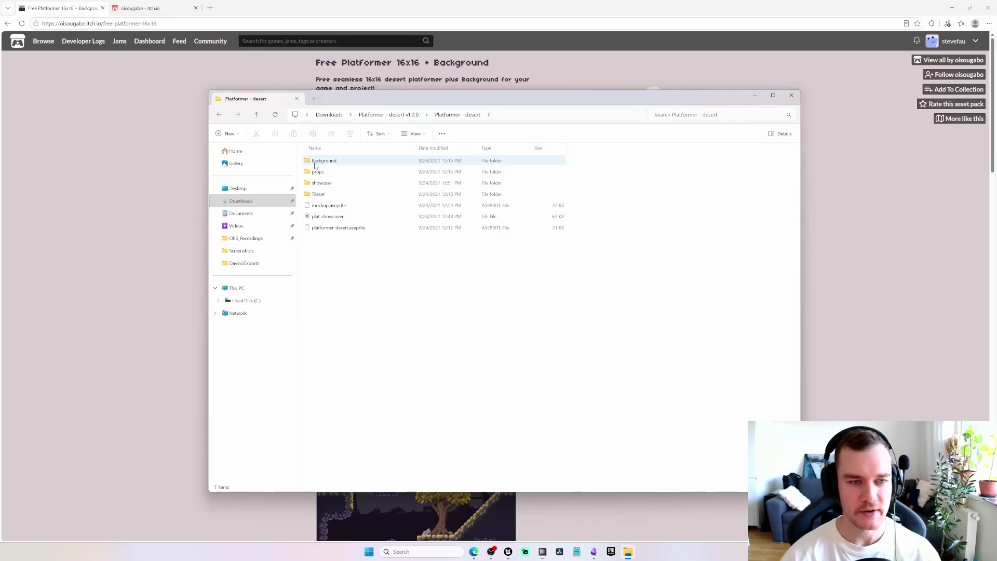
{"action": "double_click", "coordinate": [318, 161]}
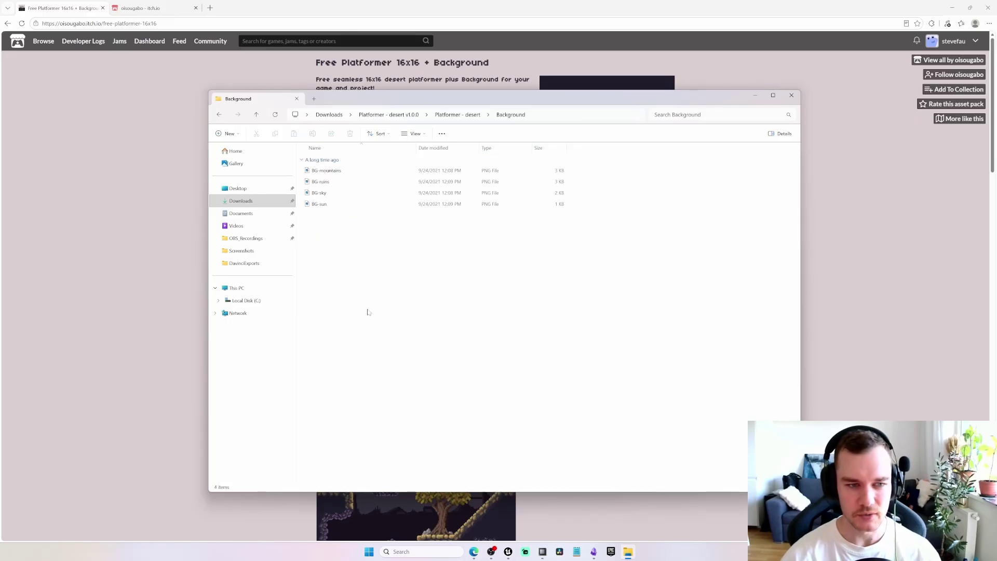
{"action": "left_click", "coordinate": [324, 206]}
{"action": "left_click", "coordinate": [339, 171], "text": "shift"}
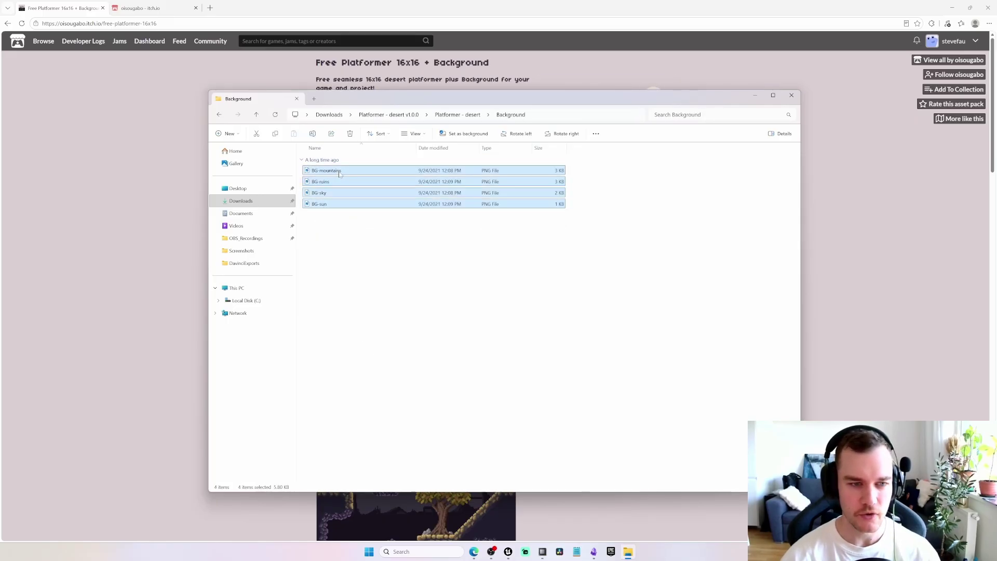
{"action": "left_click", "coordinate": [379, 316]}
Switch to Unreal Editor and create a folder named Background inside 2dAssets
{"action": "key", "text": "alt+Tab"}
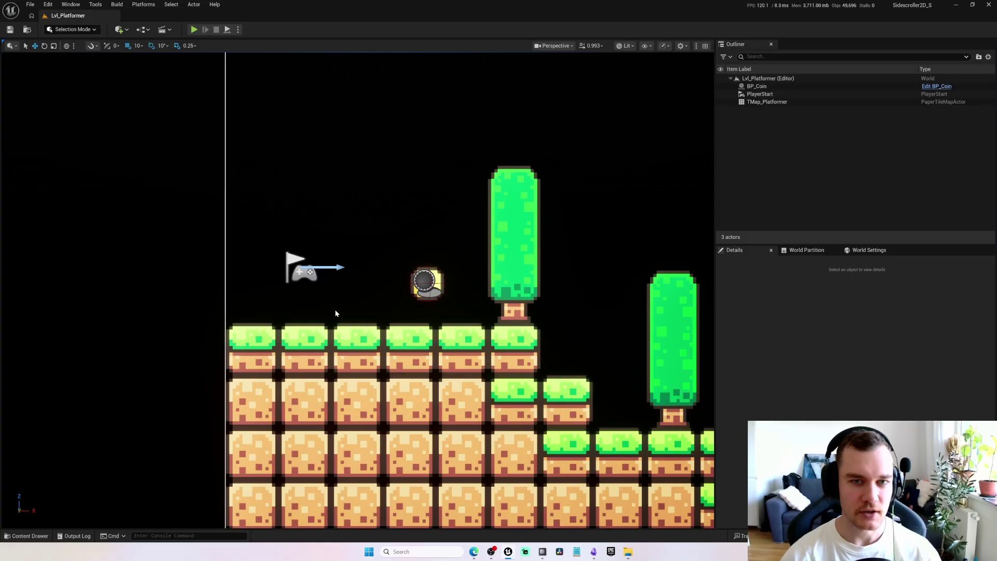
{"action": "key", "text": "ctrl+space"}
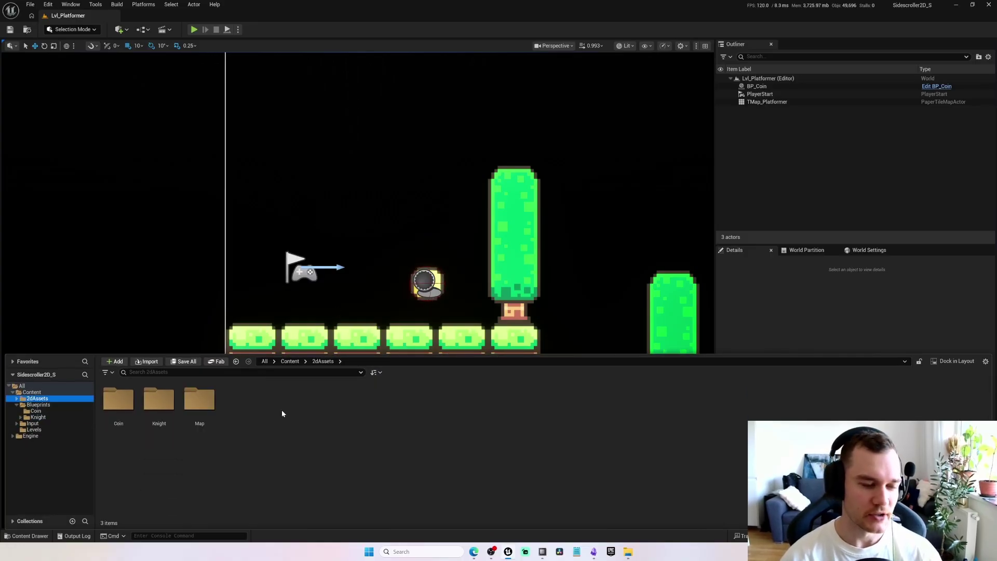
{"action": "left_click", "coordinate": [115, 362]}
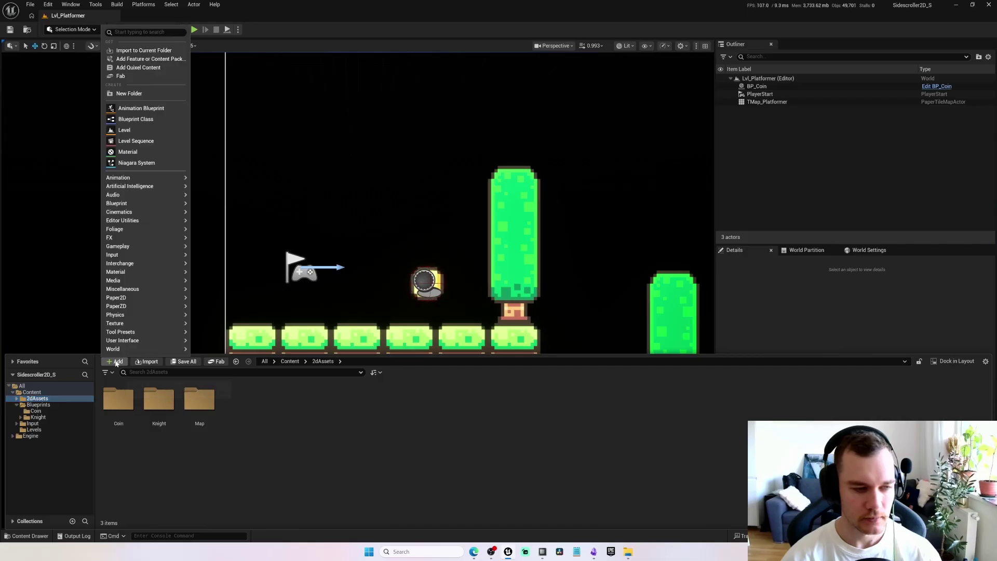
{"action": "left_click", "coordinate": [130, 94]}
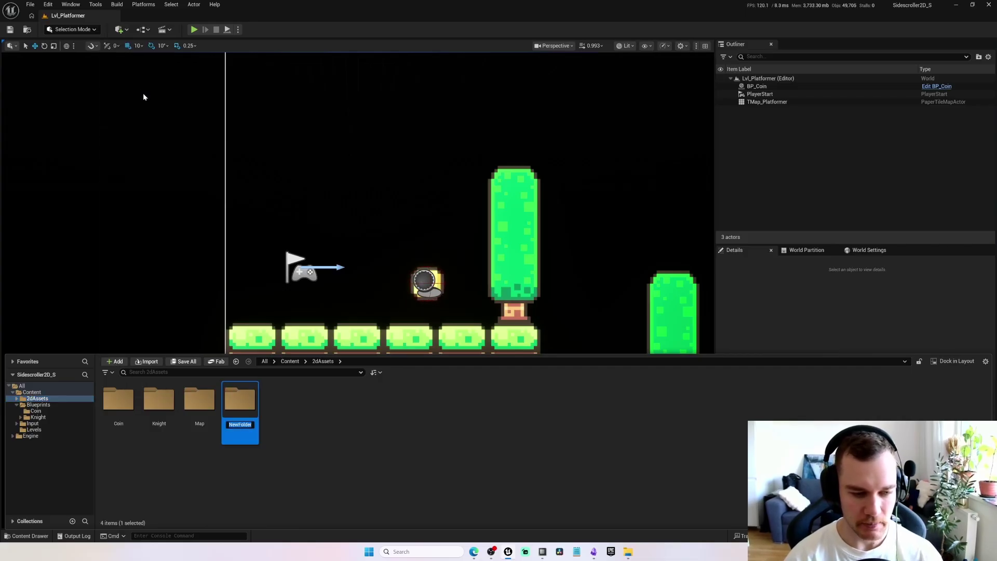
{"action": "type", "text": "Background"}
{"action": "key", "text": "Return"}
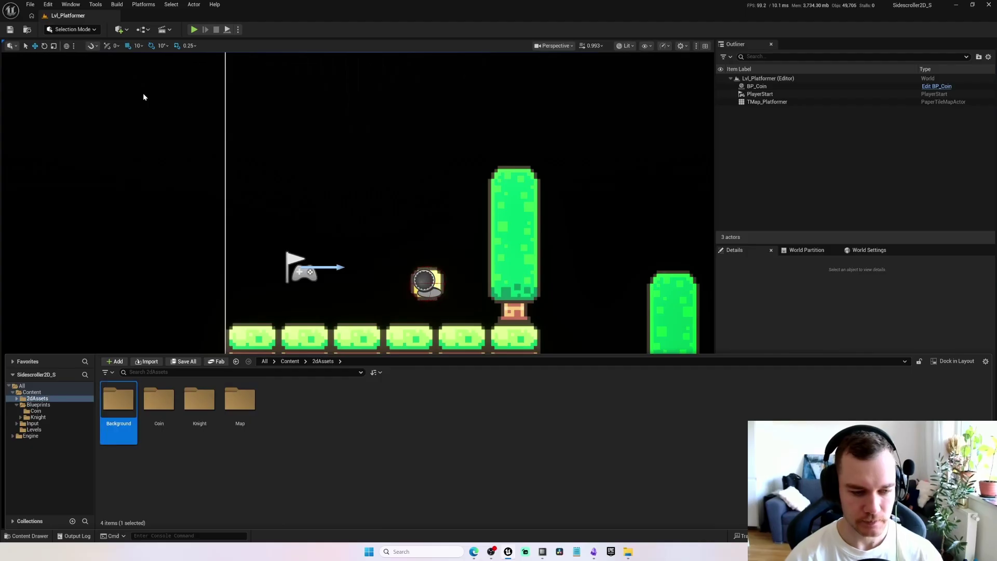
Import the BG-mountains, BG-ruins, BG-sky and BG-sun images from File Explorer into the project's new Background folder
{"action": "key", "text": "alt+Tab"}
{"action": "left_click_drag", "start_coordinate": [488, 95], "coordinate": [625, 93]}
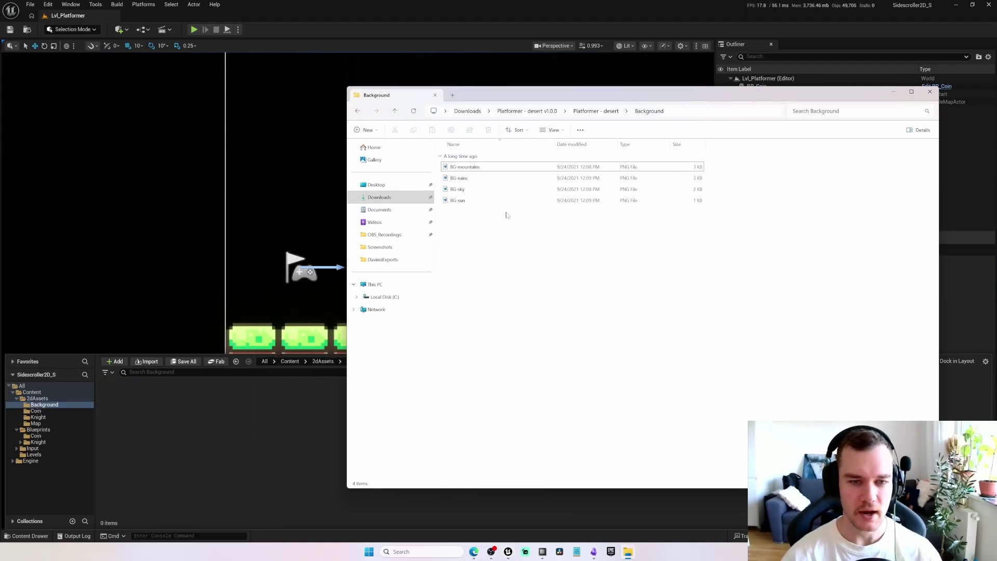
{"action": "left_click", "coordinate": [463, 202]}
{"action": "left_click", "coordinate": [467, 171], "text": "shift"}
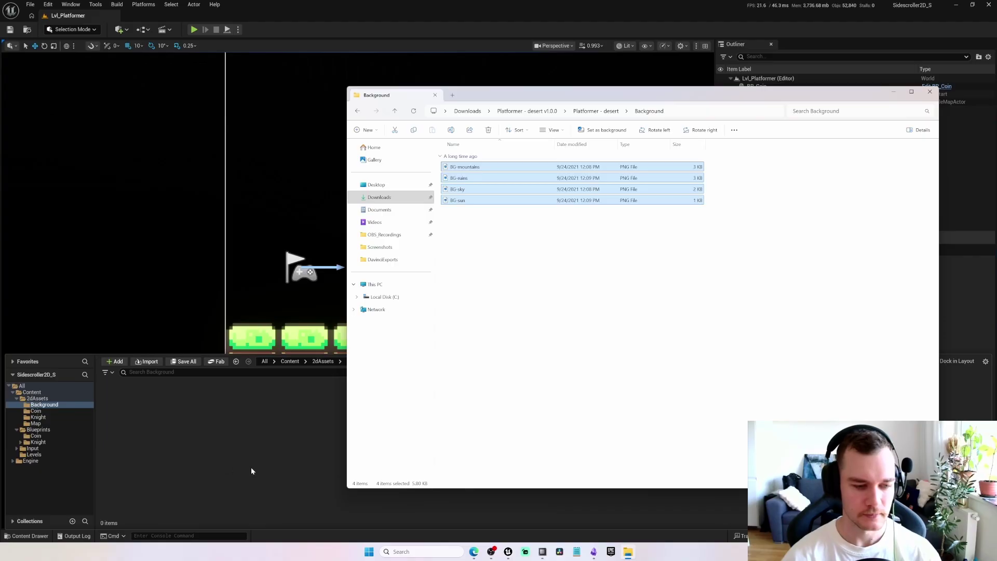
{"action": "left_click_drag", "start_coordinate": [251, 471], "coordinate": [251, 470]}
Apply the Paper2D texture settings to all four imported background textures
{"action": "left_click", "coordinate": [123, 436]}
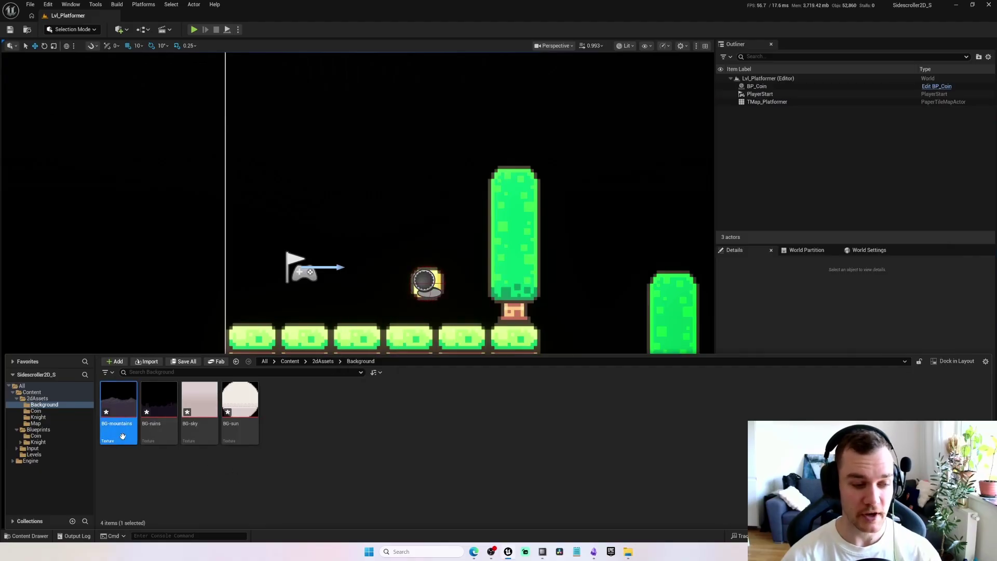
{"action": "left_click", "coordinate": [240, 426], "text": "shift"}
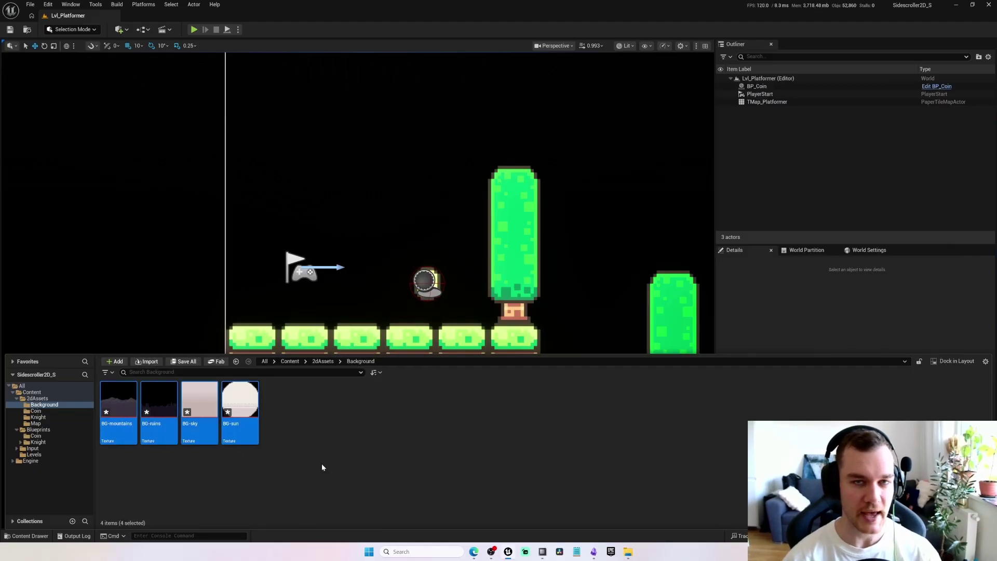
{"action": "right_click", "coordinate": [242, 430]}
{"action": "mouse_move", "coordinate": [311, 189]}
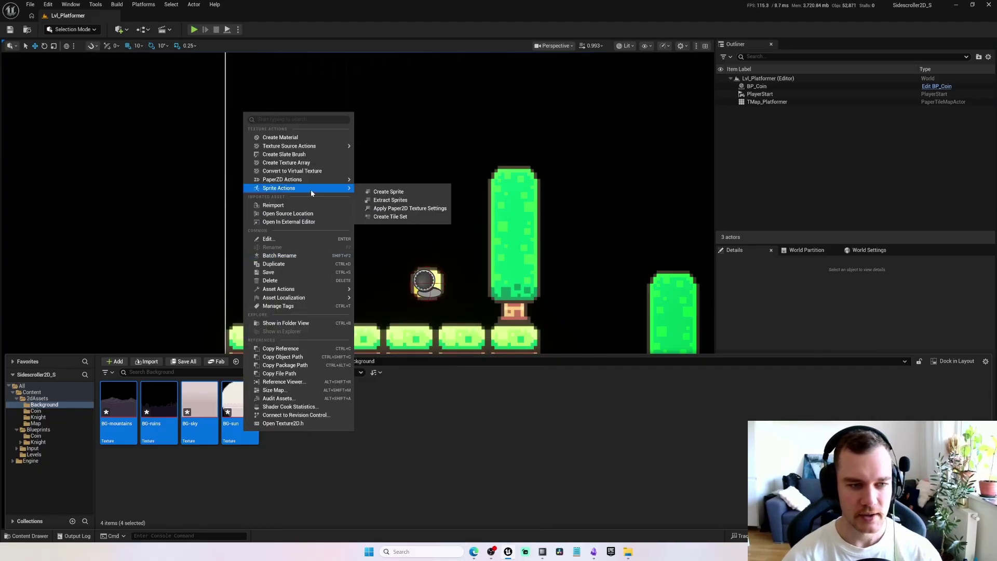
{"action": "left_click", "coordinate": [397, 210]}
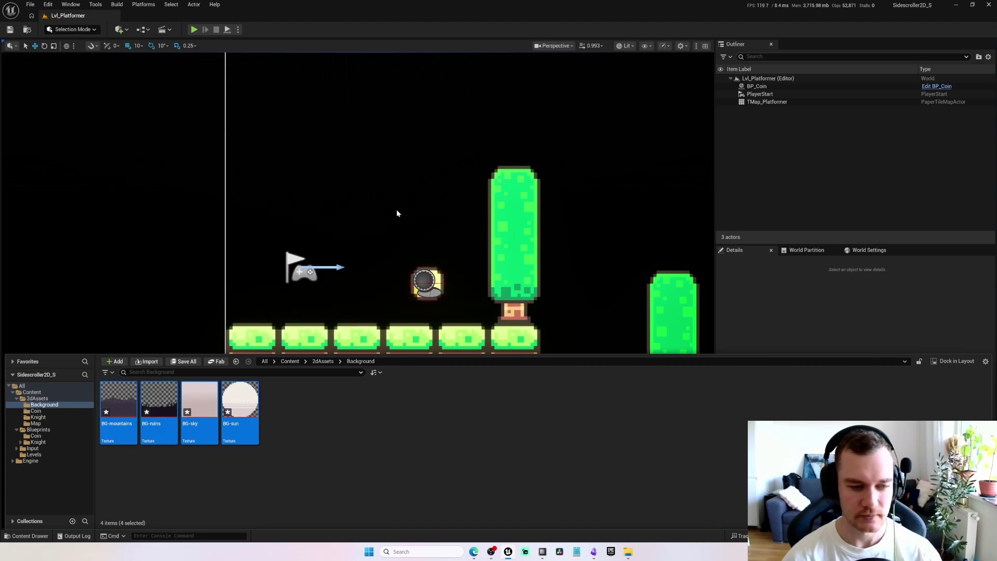
Create a sprite from each of the four background textures
{"action": "left_click", "coordinate": [289, 408]}
{"action": "key", "text": "ctrl+a"}
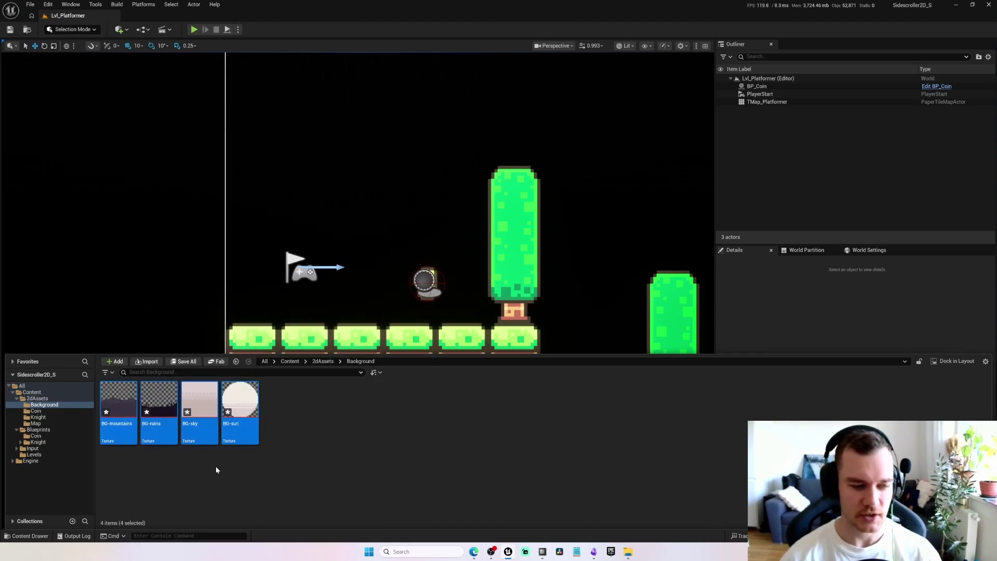
{"action": "right_click", "coordinate": [119, 411]}
{"action": "left_click", "coordinate": [132, 409]}
{"action": "right_click", "coordinate": [131, 409]}
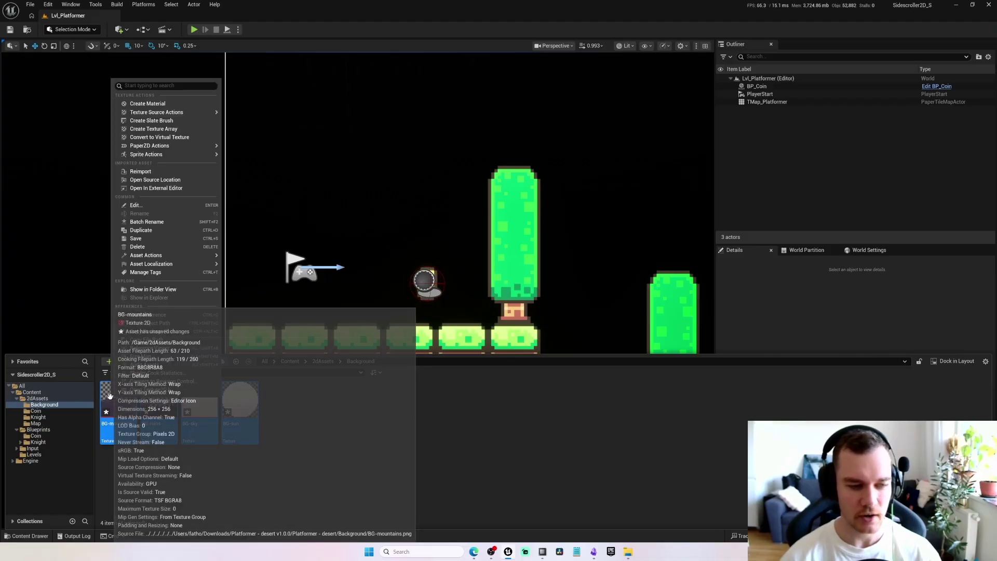
{"action": "mouse_move", "coordinate": [171, 156]}
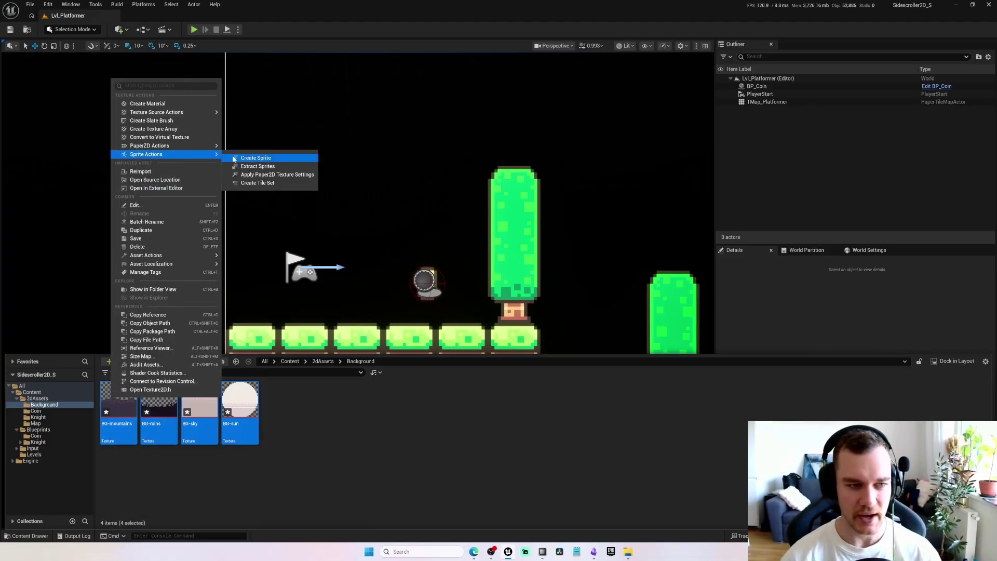
{"action": "left_click", "coordinate": [284, 157]}
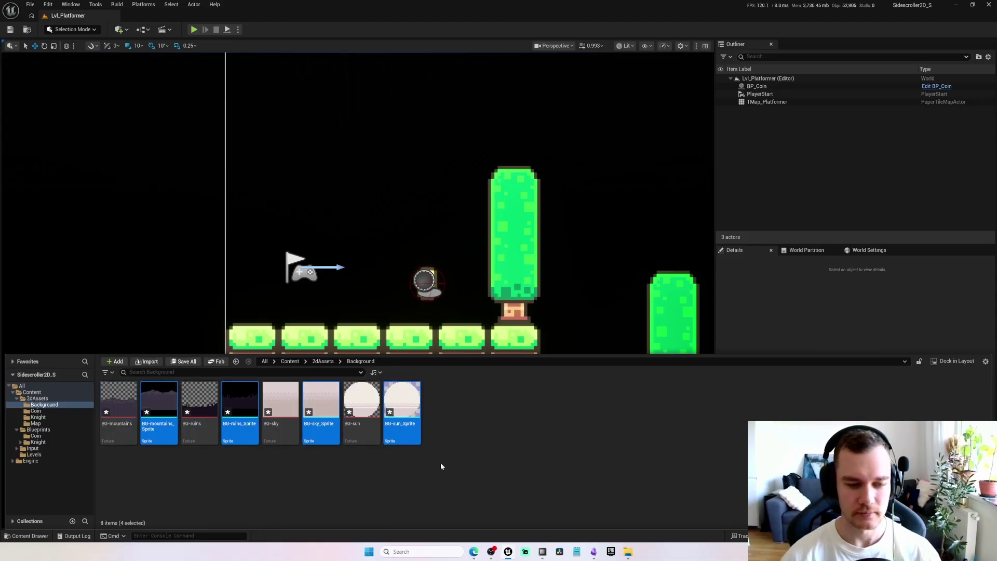
{"action": "left_click", "coordinate": [202, 485]}
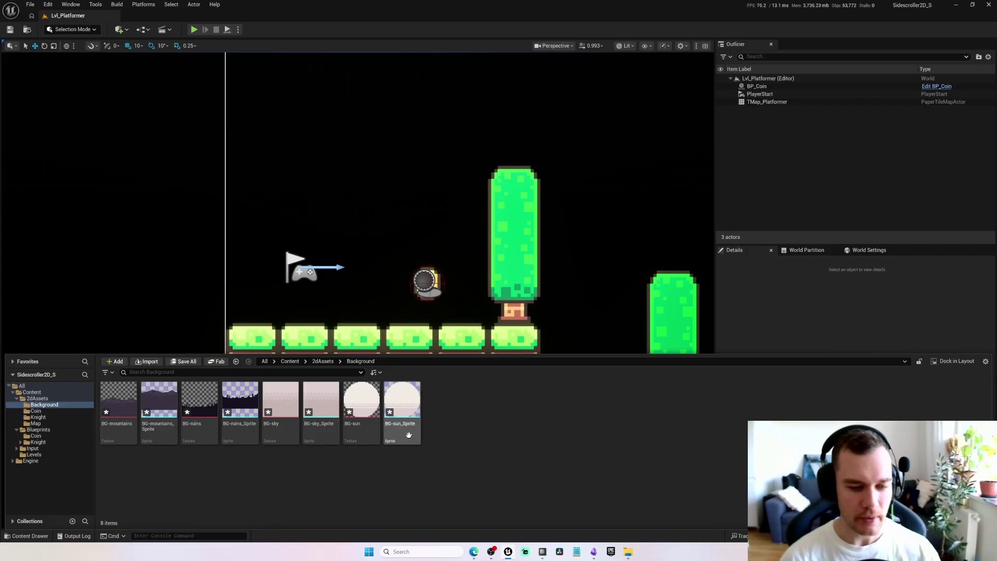
Add the prefix S_ to the names of the mountains and ruins sprites
{"action": "left_click", "coordinate": [146, 416]}
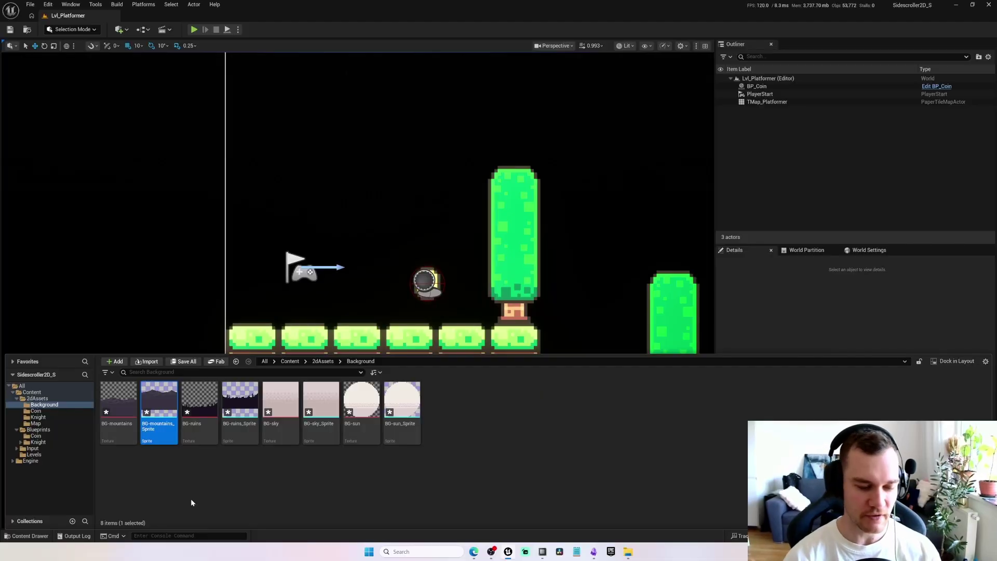
{"action": "key", "text": "F2"}
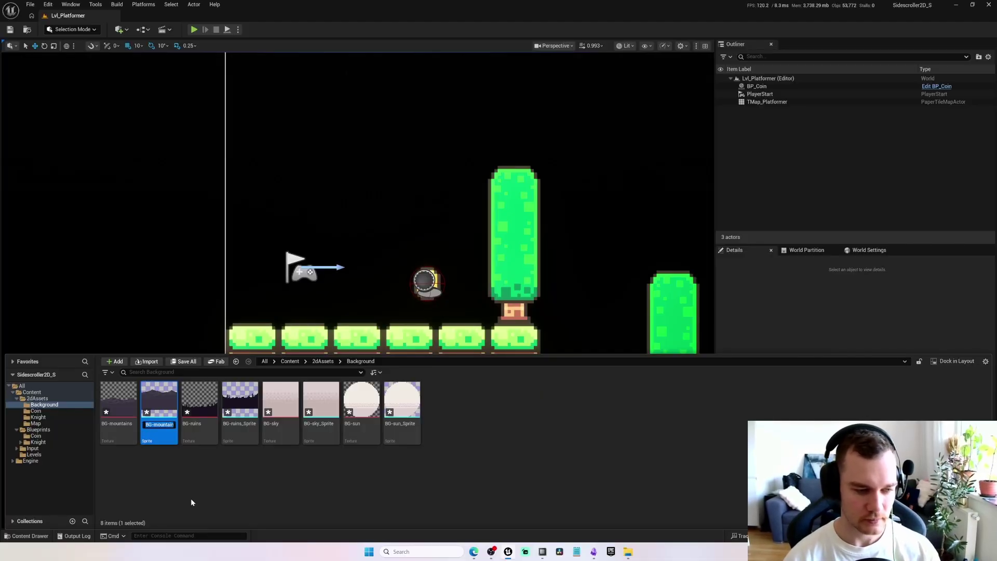
{"action": "key", "text": "Home"}
{"action": "type", "text": "S_"}
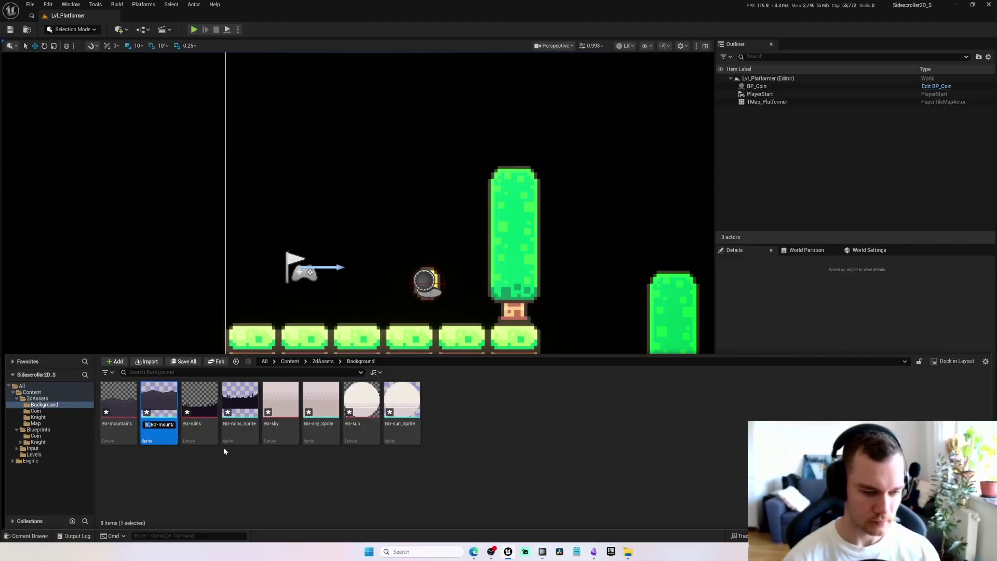
{"action": "key", "text": "Return"}
{"action": "left_click", "coordinate": [199, 405]}
{"action": "key", "text": "F2"}
{"action": "key", "text": "Home"}
{"action": "type", "text": "S_"}
{"action": "key", "text": "Return"}
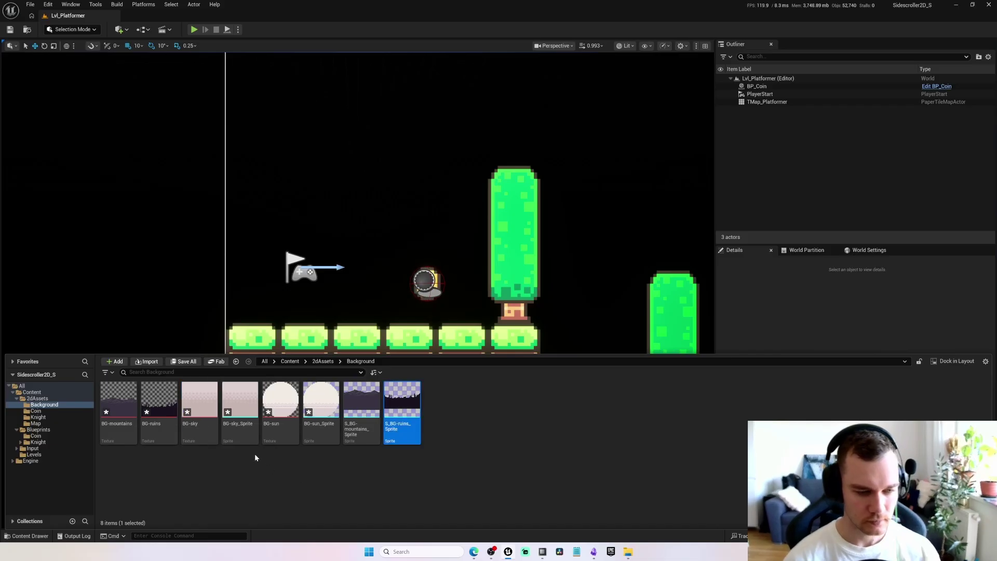
Add the prefix S_ to the names of the sky and sun sprites
{"action": "left_click", "coordinate": [252, 439]}
{"action": "key", "text": "F2"}
{"action": "key", "text": "Home"}
{"action": "type", "text": "S_"}
{"action": "key", "text": "Return"}
{"action": "left_click", "coordinate": [280, 436]}
{"action": "key", "text": "F2"}
{"action": "key", "text": "Home"}
{"action": "type", "text": "S_"}
{"action": "key", "text": "Return"}
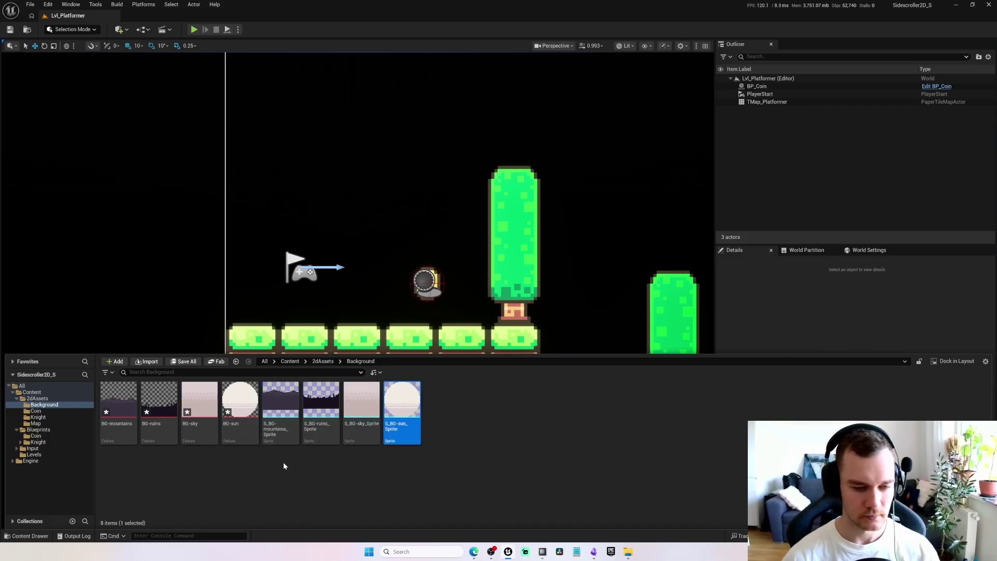
{"action": "left_click", "coordinate": [292, 460]}
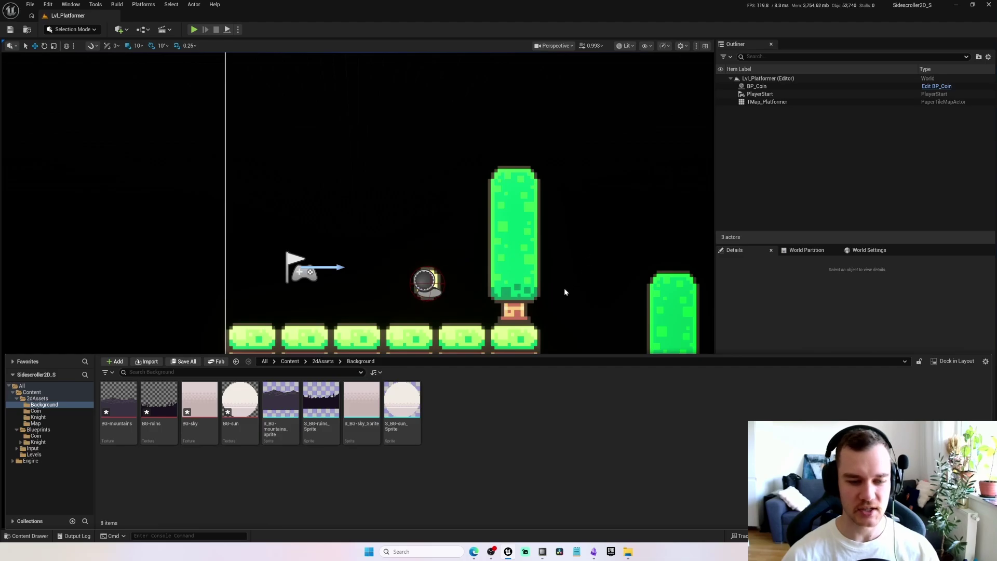
Place the ruins sprite in the level and move it behind the tile map to about X 1470, Y -470, Z -1810
{"action": "left_click_drag", "start_coordinate": [321, 405], "coordinate": [346, 319]}
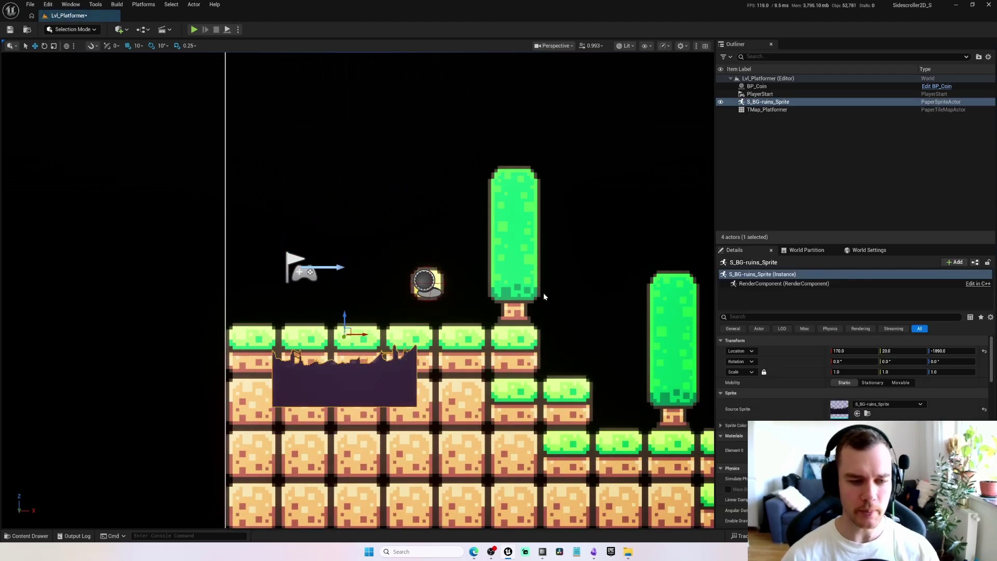
{"action": "key", "text": "f"}
{"action": "left_click_drag", "start_coordinate": [228, 392], "coordinate": [393, 381]}
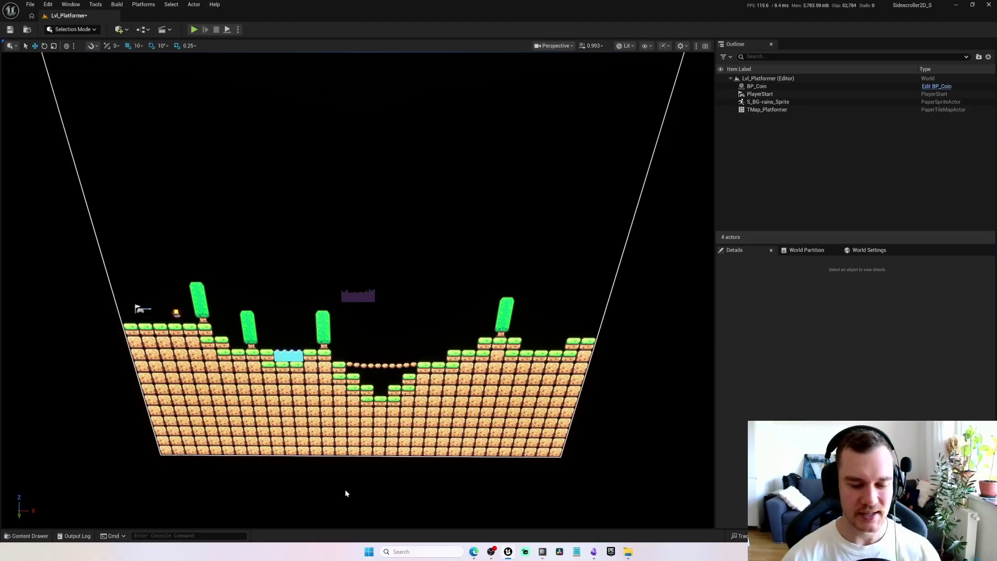
Scale the ruins sprite uniformly to about 7.77 and move it to about X 1700, Z -1570 behind the tile map
{"action": "left_click", "coordinate": [358, 294]}
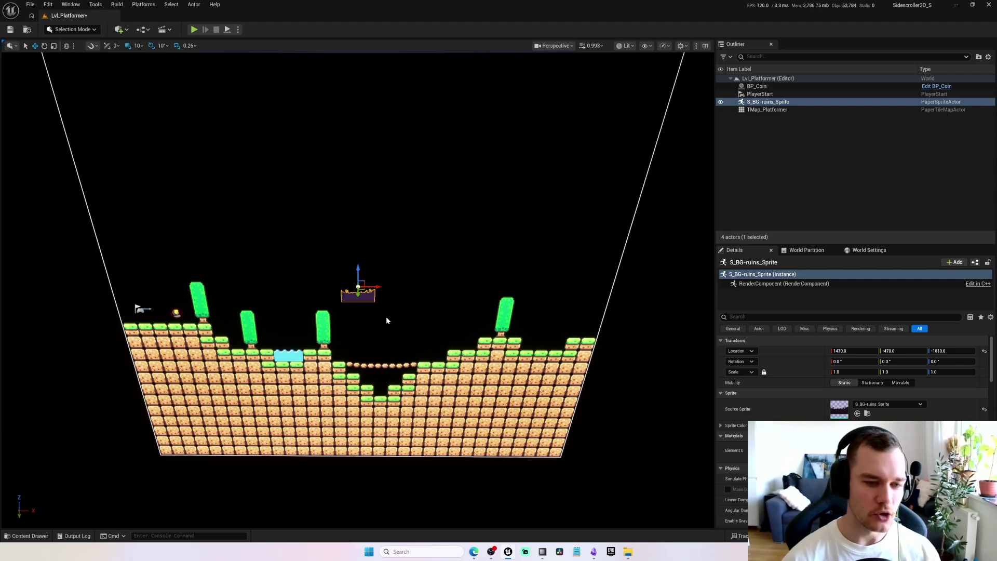
{"action": "mouse_move", "coordinate": [381, 332]}
{"action": "right_mouse_down"}
{"action": "mouse_move", "coordinate": [368, 364]}
{"action": "mouse_move", "coordinate": [386, 259]}
{"action": "mouse_move", "coordinate": [389, 381]}
{"action": "mouse_move", "coordinate": [384, 332]}
{"action": "right_mouse_up"}
{"action": "key", "text": "w"}
{"action": "key", "text": "r"}
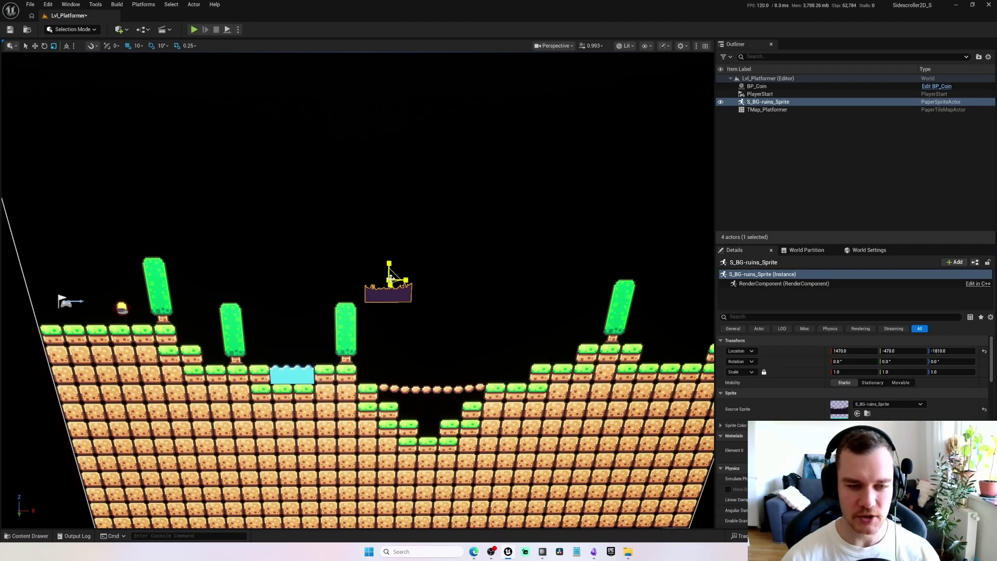
{"action": "left_click_drag", "start_coordinate": [391, 279], "coordinate": [452, 236]}
{"action": "key", "text": "w"}
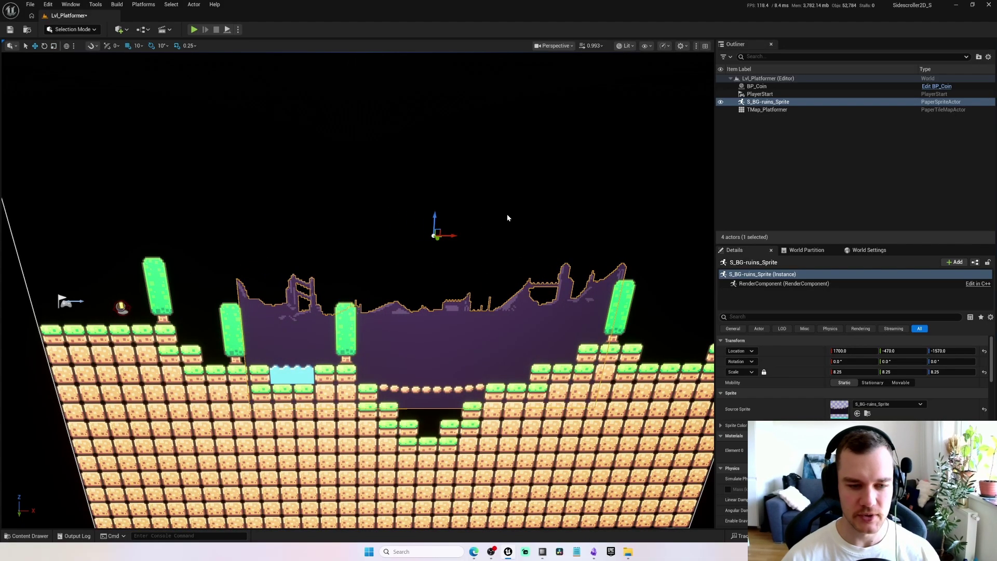
{"action": "left_click_drag", "start_coordinate": [508, 217], "coordinate": [506, 260]}
{"action": "mouse_move", "coordinate": [625, 259]}
{"action": "right_mouse_down"}
{"action": "mouse_move", "coordinate": [633, 332]}
{"action": "mouse_move", "coordinate": [625, 259]}
{"action": "right_mouse_up"}
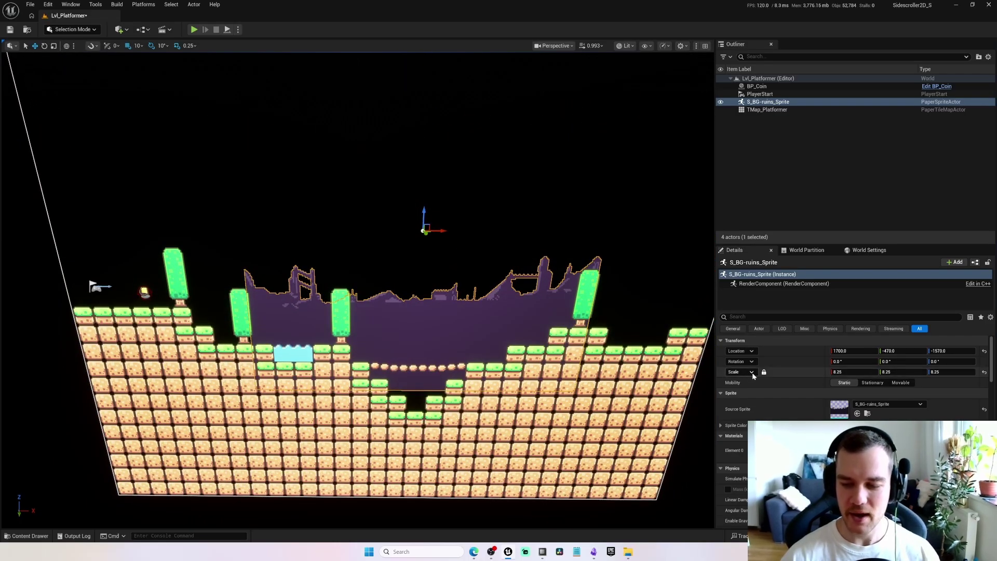
{"action": "left_click_drag", "start_coordinate": [842, 372], "coordinate": [839, 372]}
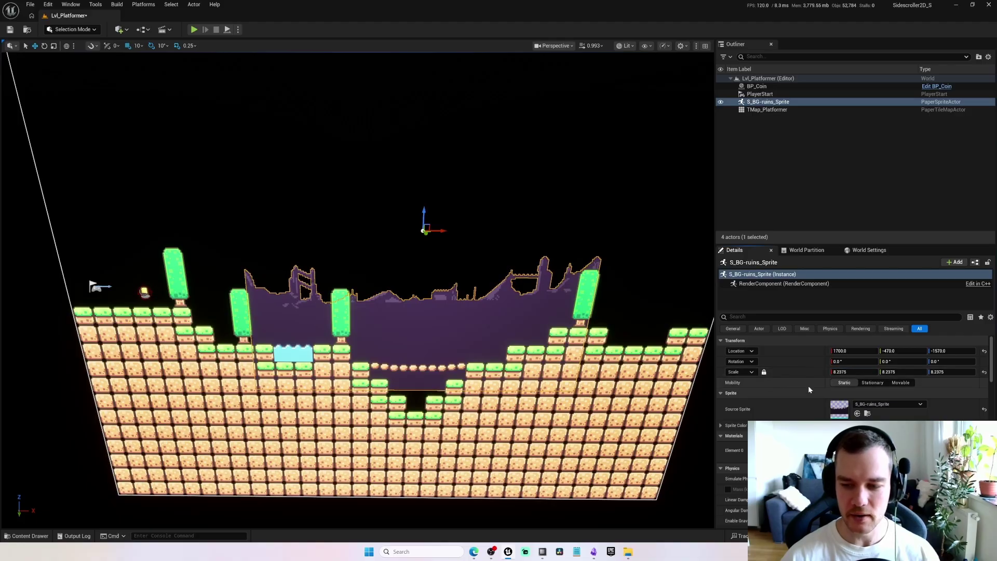
{"action": "left_click_drag", "start_coordinate": [847, 372], "coordinate": [871, 372]}
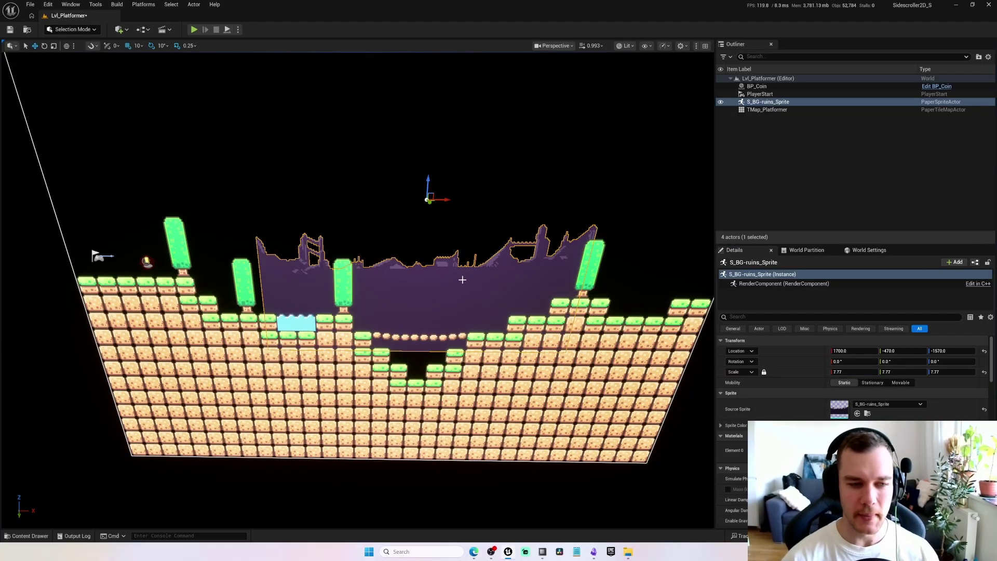
Place the mountains sprite in the level near the ruins, at about X 1690, Y -430, Z -2140
{"action": "key", "text": "ctrl+space"}
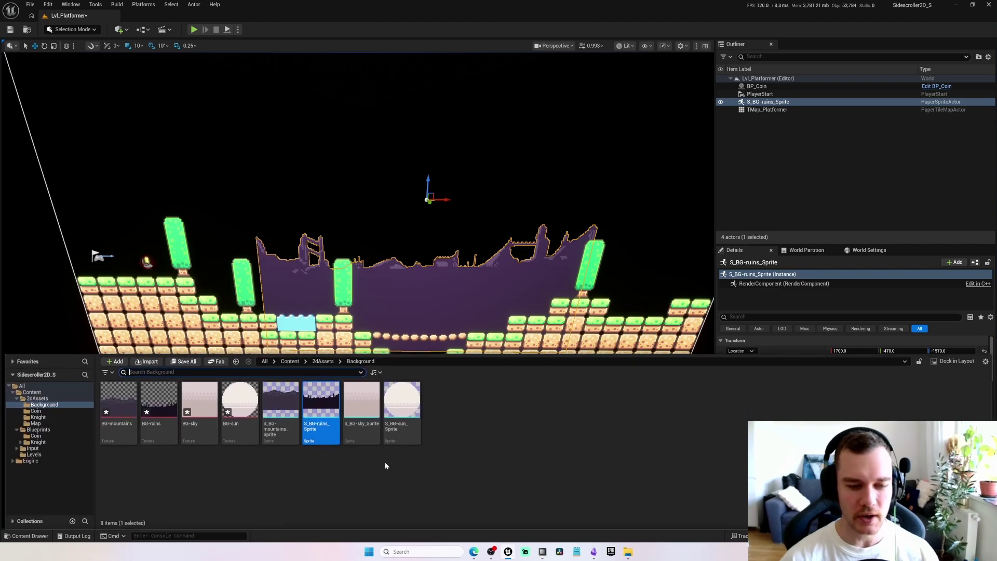
{"action": "left_click", "coordinate": [281, 403]}
{"action": "left_click_drag", "start_coordinate": [286, 430], "coordinate": [422, 287]}
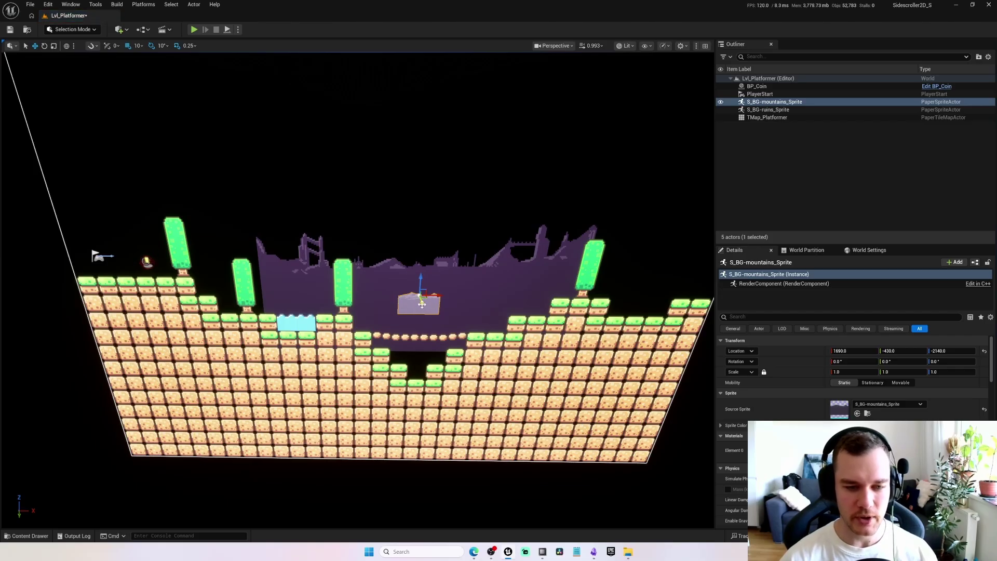
Move the mountains sprite back behind the ruins, beyond about Y -870, and scale it uniformly to about 9.5
{"action": "left_click_drag", "start_coordinate": [421, 304], "coordinate": [398, 279]}
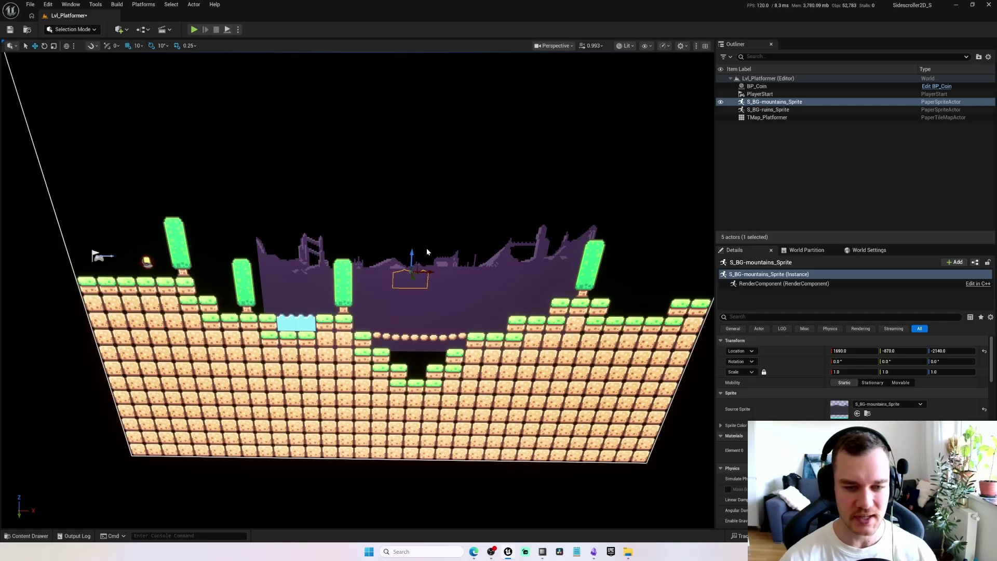
{"action": "key", "text": "r"}
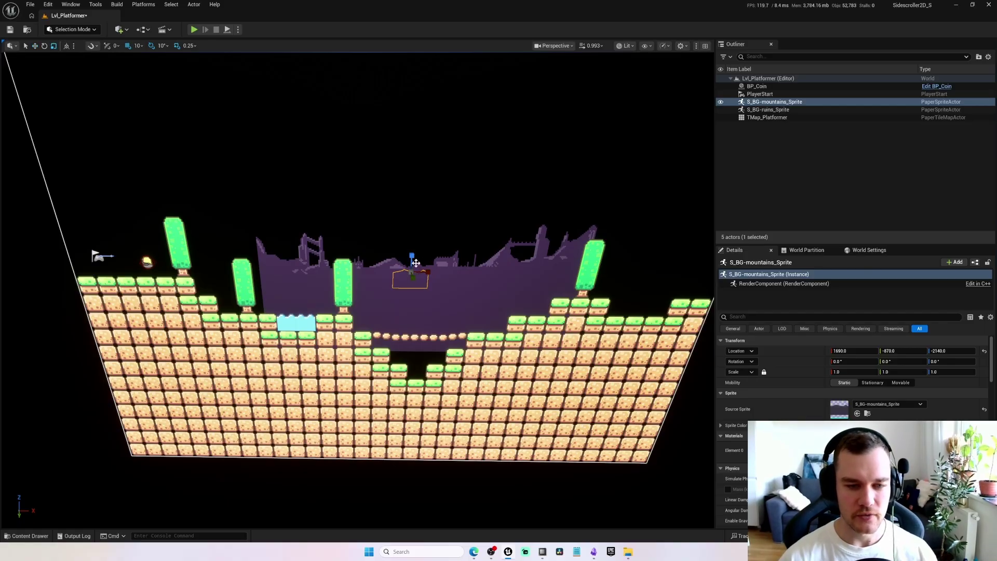
{"action": "left_click_drag", "start_coordinate": [410, 270], "coordinate": [414, 222]}
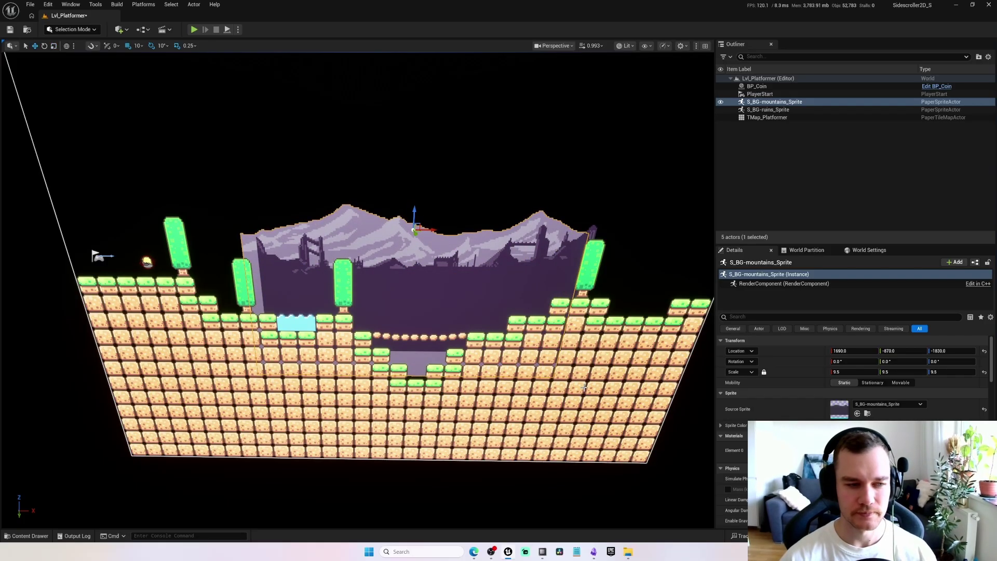
{"action": "left_click_drag", "start_coordinate": [414, 233], "coordinate": [411, 224]}
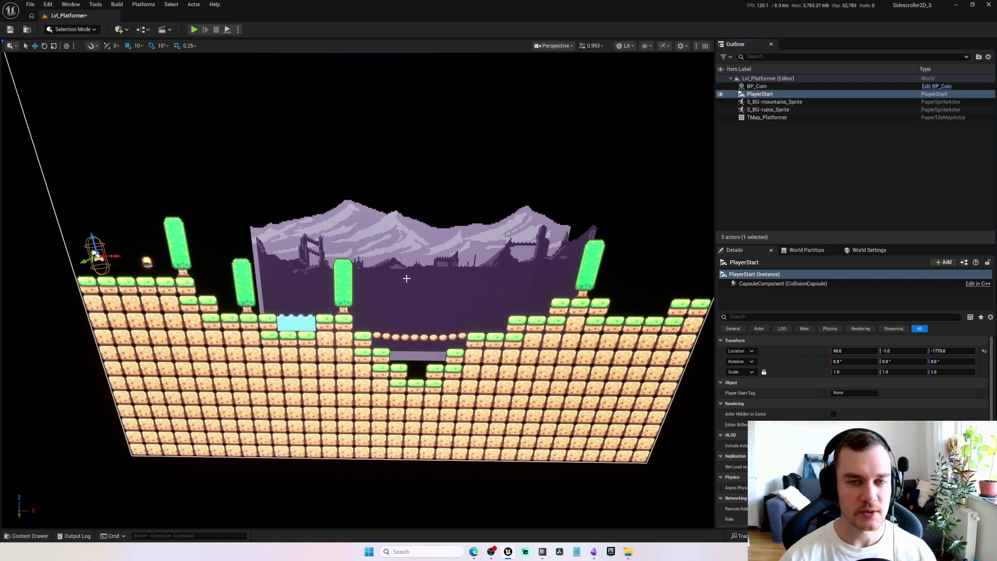
Open the BP_Knight blueprint from the Knight blueprints folder, check its camera's projection mode, and return to the level
{"action": "key", "text": "ctrl+space"}
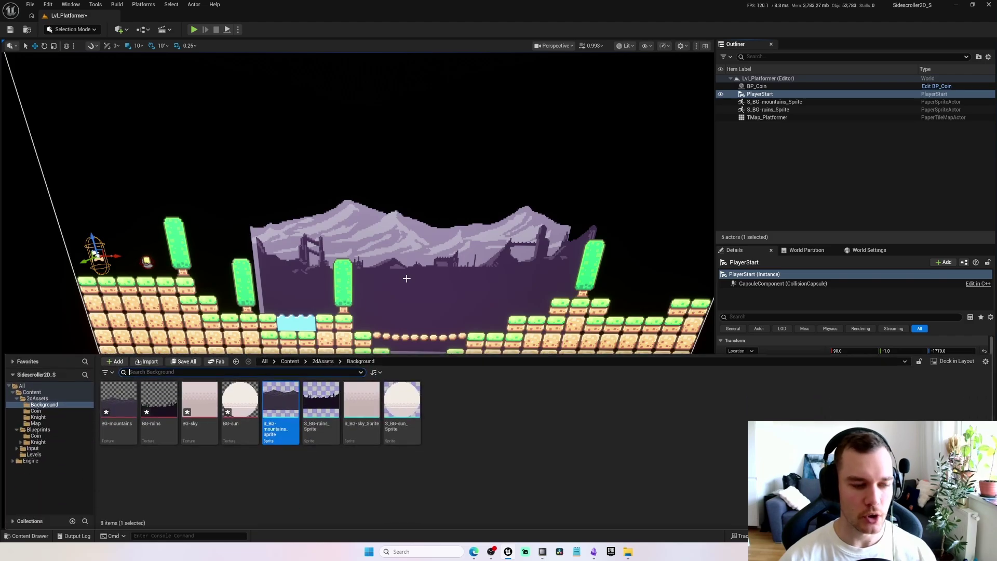
{"action": "left_click", "coordinate": [42, 442]}
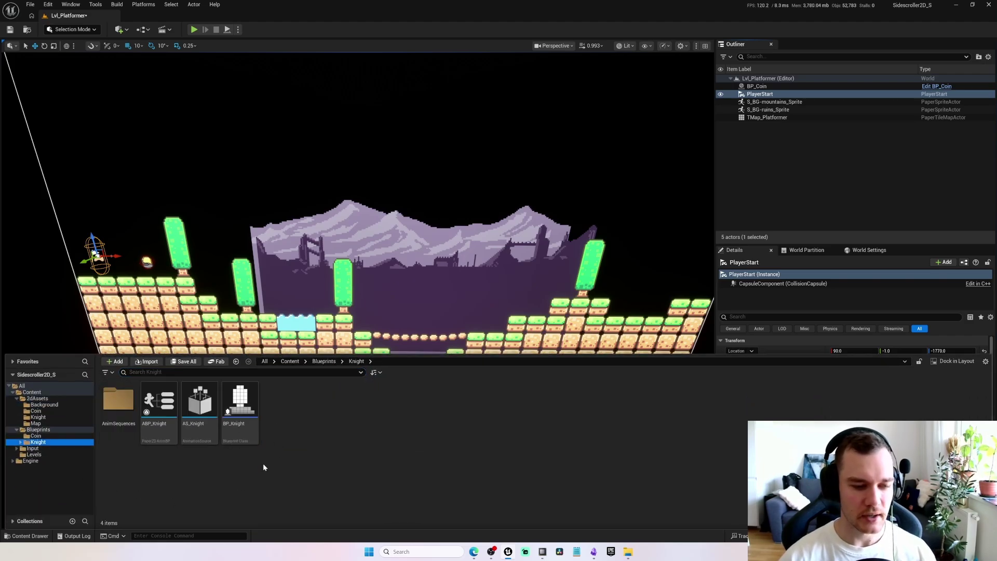
{"action": "double_click", "coordinate": [240, 415]}
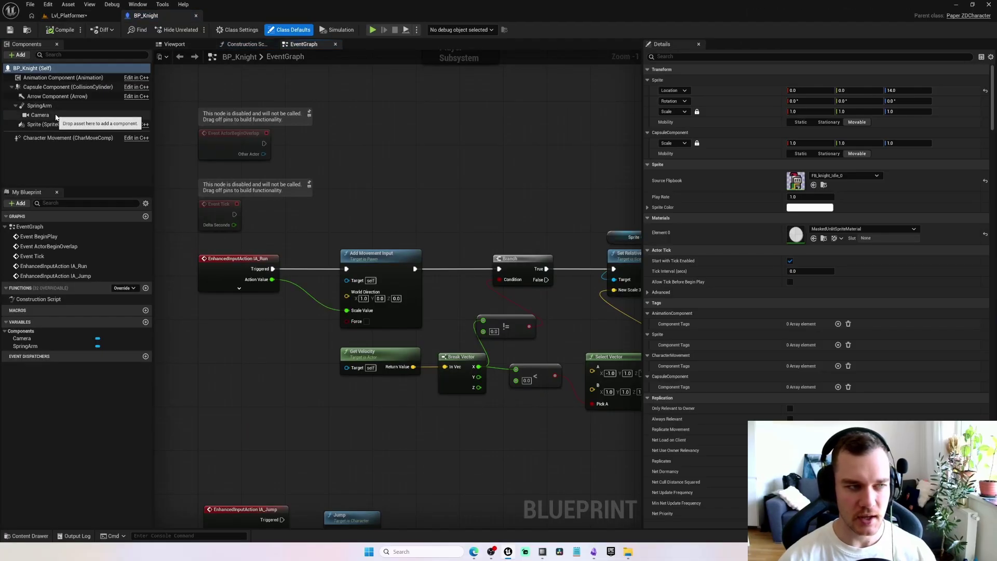
{"action": "left_click", "coordinate": [55, 116]}
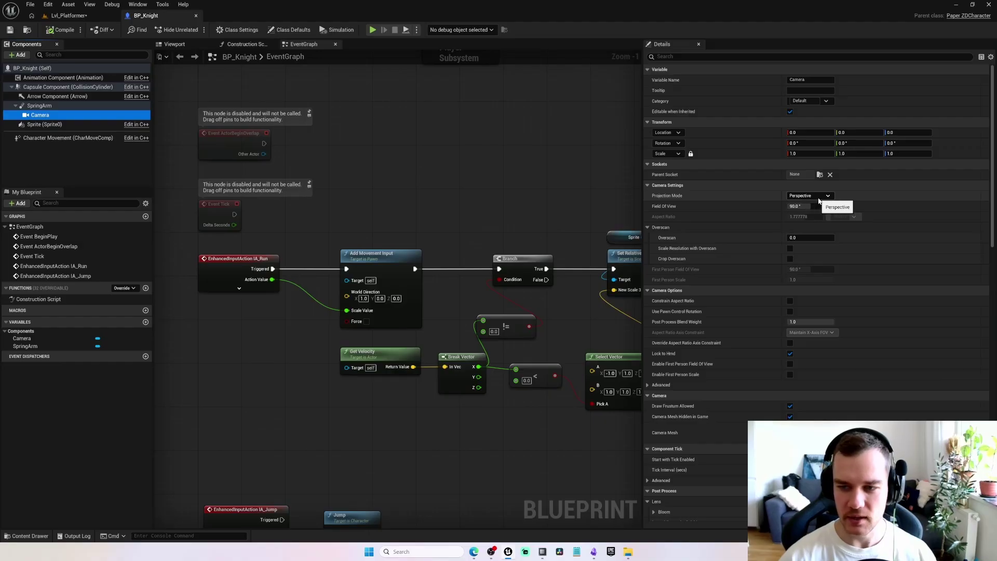
{"action": "left_click", "coordinate": [64, 31]}
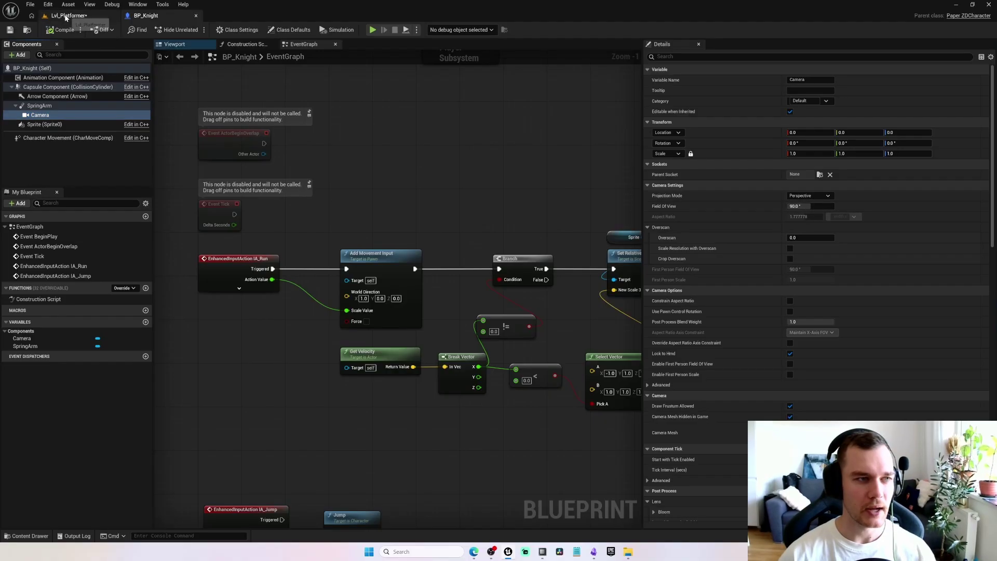
{"action": "left_click", "coordinate": [67, 16]}
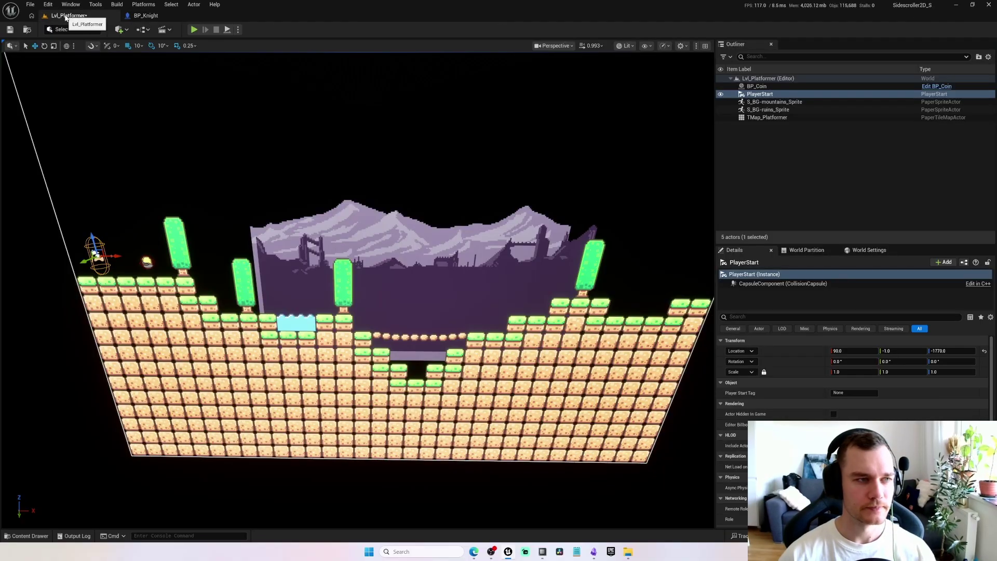
Play-test the level by running the knight back and forth past the ruins and mountains to check the parallax, then stop
{"action": "left_click", "coordinate": [193, 29]}
{"action": "key", "text": "d"}
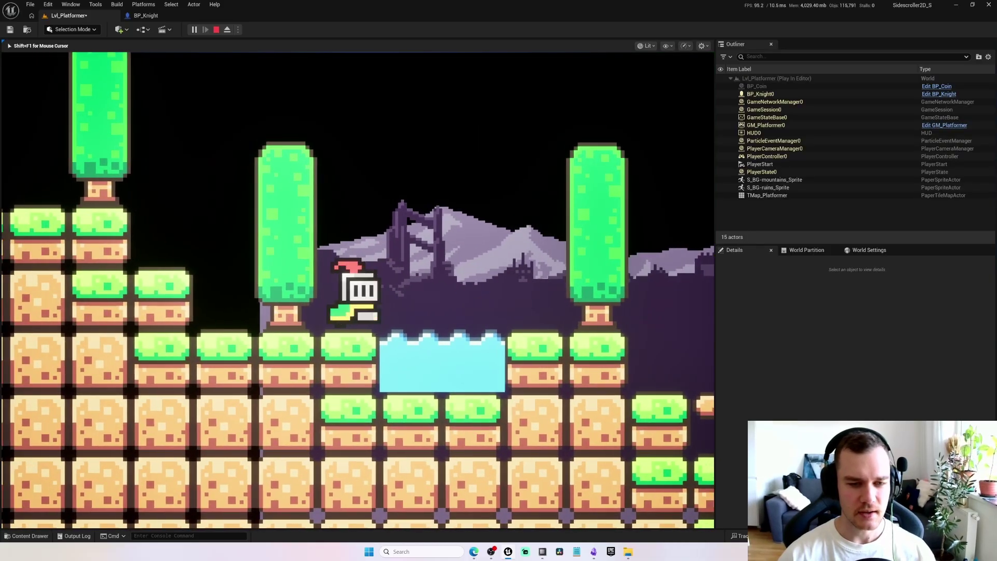
{"action": "key", "text": "d"}
{"action": "key", "text": "d"}
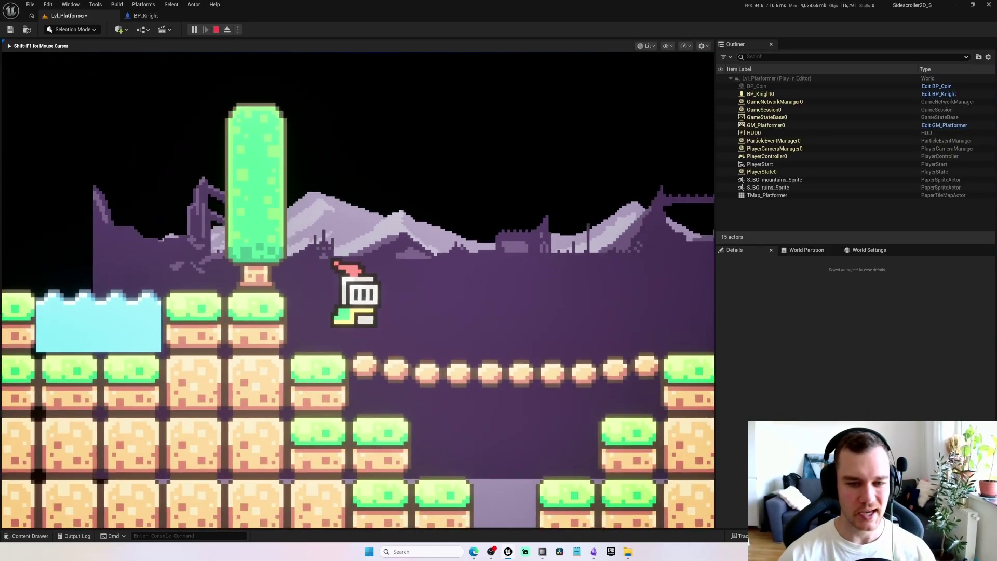
{"action": "key", "text": "d"}
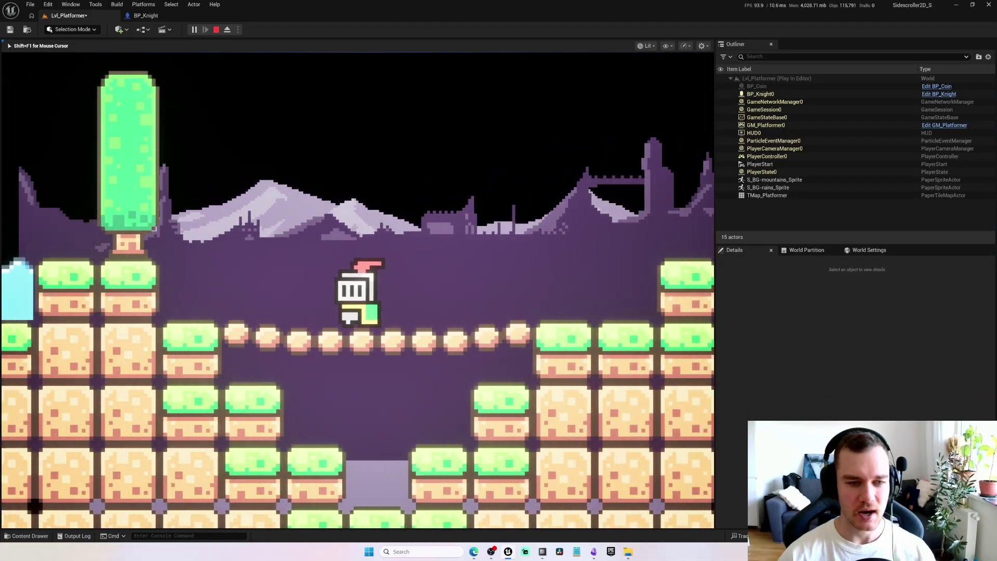
{"action": "key", "text": "a"}
{"action": "key", "text": "d"}
{"action": "key", "text": "a"}
{"action": "key", "text": "d"}
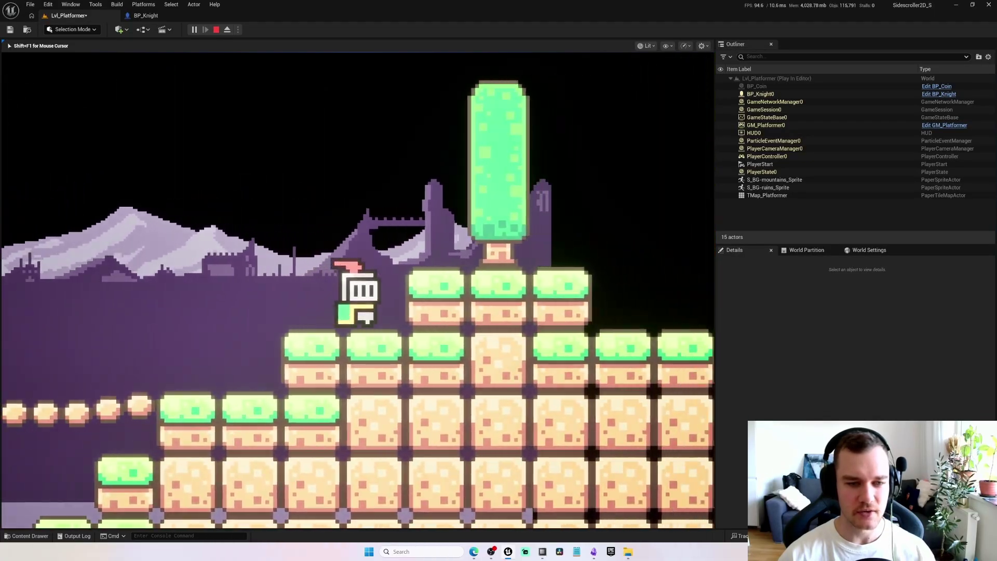
{"action": "key", "text": "a"}
{"action": "key", "text": "a"}
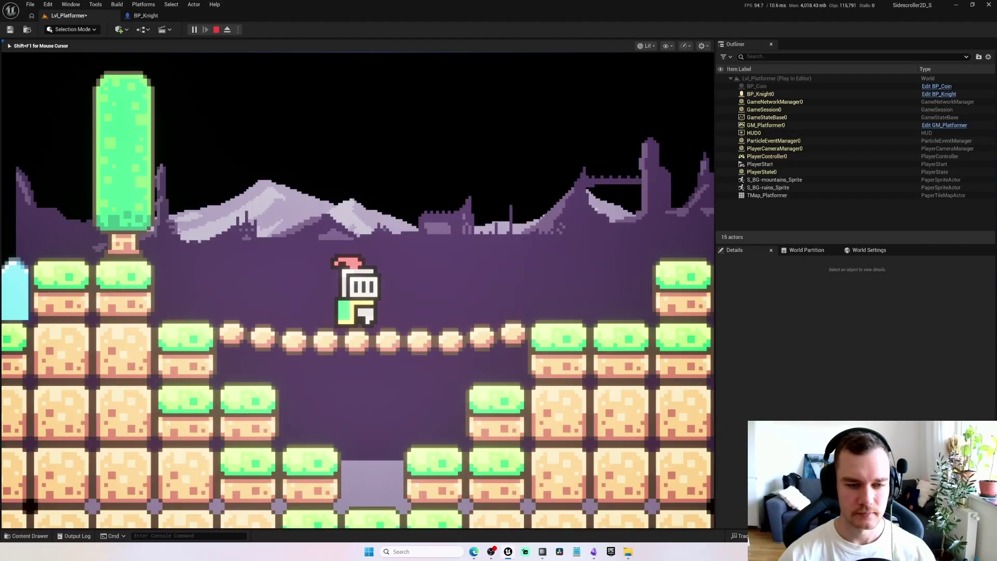
{"action": "key", "text": "Escape"}
Place the sky sprite behind the mountains at about X 1450, Y -2660, Z -1860, scaled uniformly to about 16.25
{"action": "scroll", "coordinate": [326, 180], "scroll_direction": "down", "scroll_amount": 3}
{"action": "key", "text": "s"}
{"action": "mouse_move", "coordinate": [326, 180]}
{"action": "right_mouse_down"}
{"action": "mouse_move", "coordinate": [326, 117]}
{"action": "mouse_move", "coordinate": [326, 190]}
{"action": "mouse_move", "coordinate": [315, 185]}
{"action": "right_mouse_up"}
{"action": "key", "text": "w"}
{"action": "key", "text": "s"}
{"action": "key", "text": "a"}
{"action": "key", "text": "ctrl+space"}
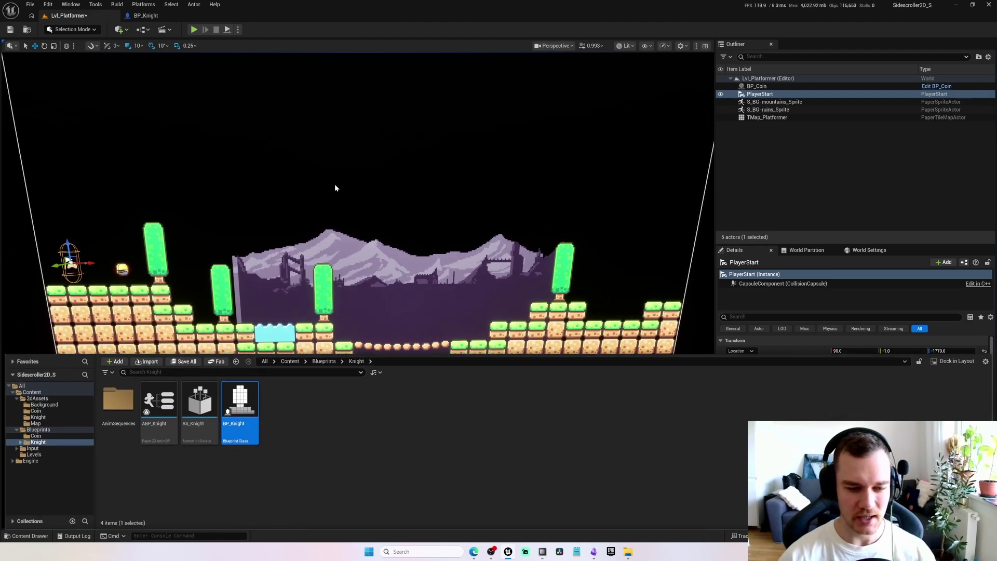
{"action": "left_click", "coordinate": [37, 398]}
{"action": "left_click", "coordinate": [38, 417]}
{"action": "left_click", "coordinate": [44, 404]}
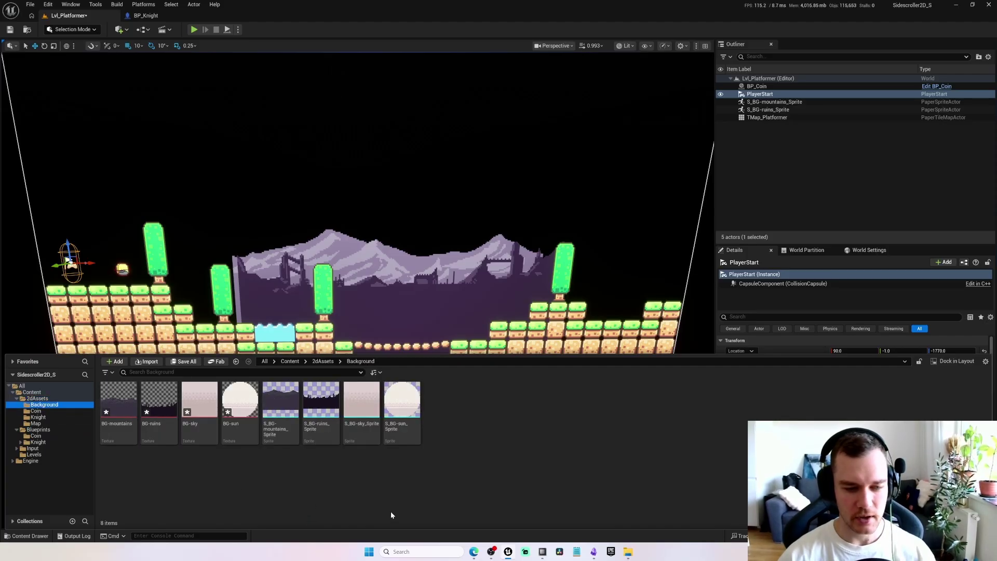
{"action": "left_click_drag", "start_coordinate": [360, 432], "coordinate": [395, 159]}
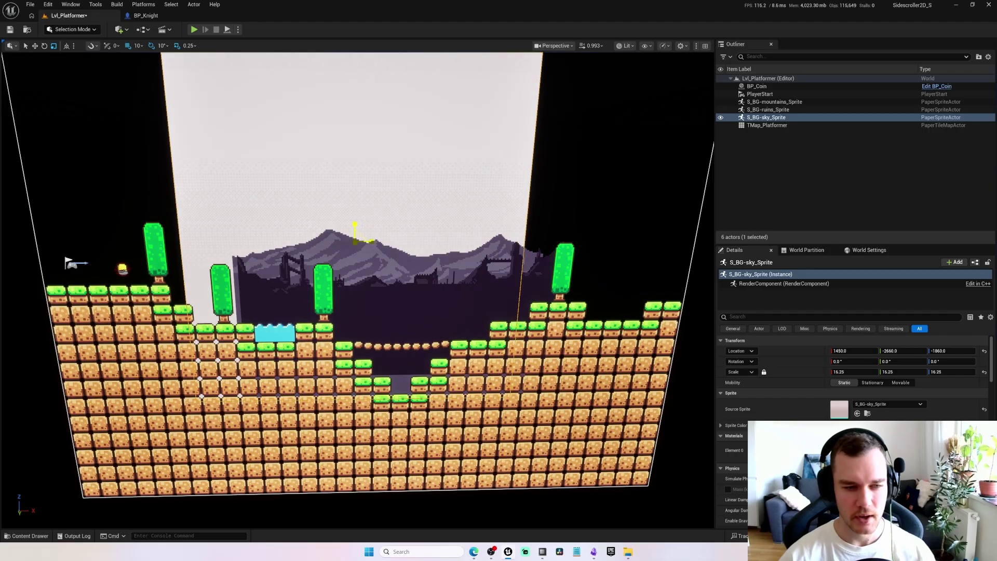
Place the sun sprite just in front of the sky at about X 2010, Y -2580, Z -1060, scaled uniformly to about 8.75
{"action": "scroll", "coordinate": [363, 263], "scroll_direction": "down", "scroll_amount": 3}
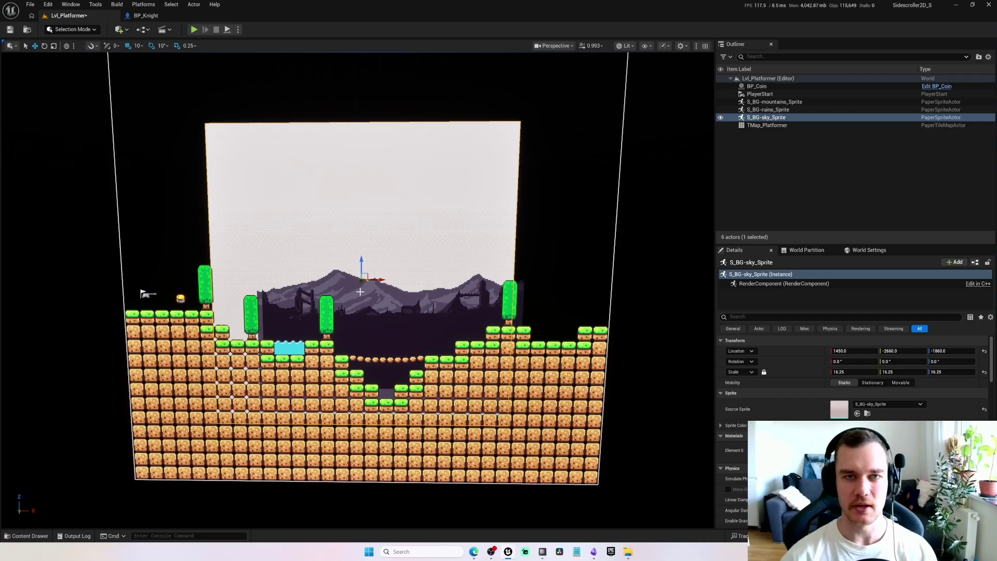
{"action": "key", "text": "ctrl+space"}
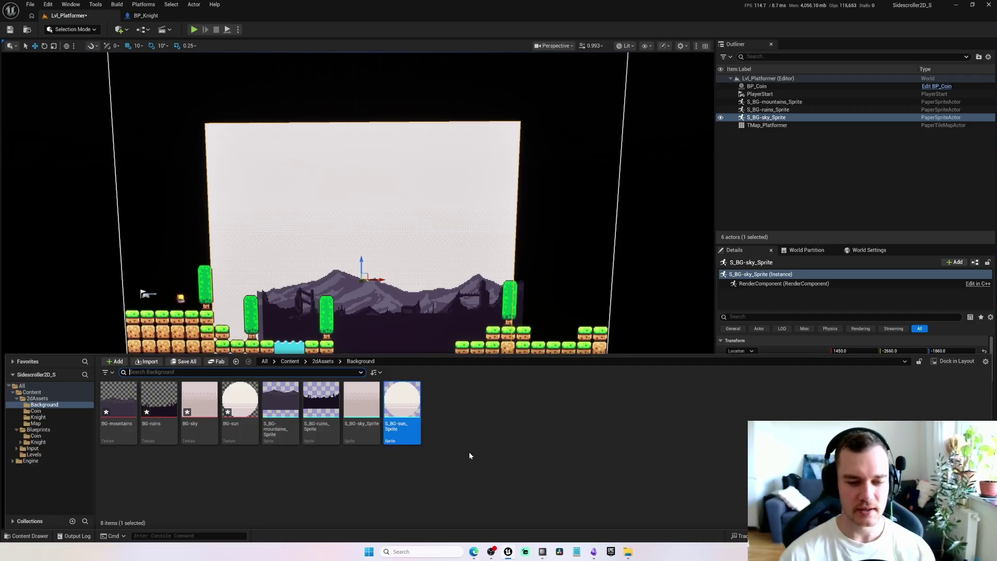
{"action": "left_click_drag", "start_coordinate": [412, 414], "coordinate": [405, 210]}
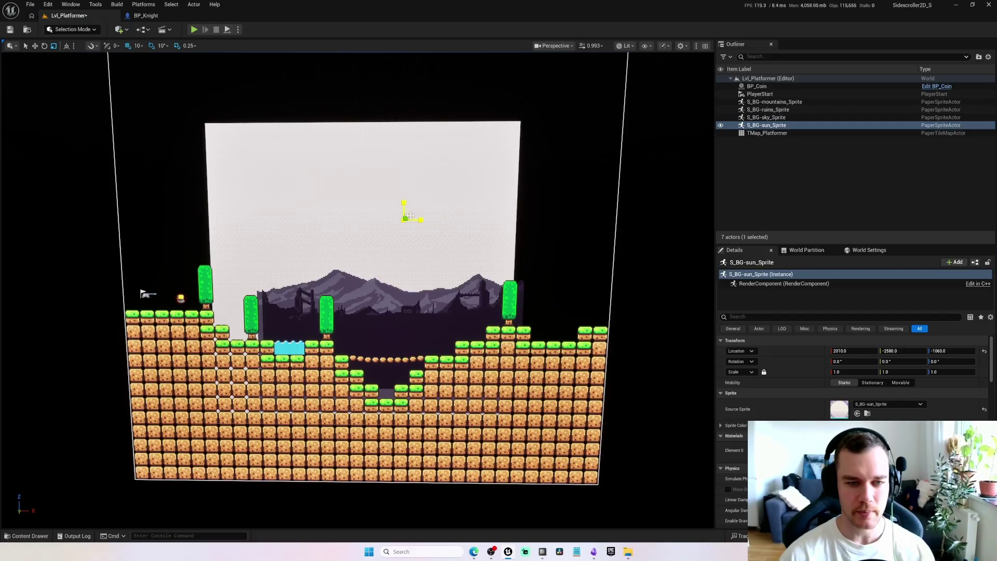
{"action": "left_click_drag", "start_coordinate": [409, 217], "coordinate": [399, 242]}
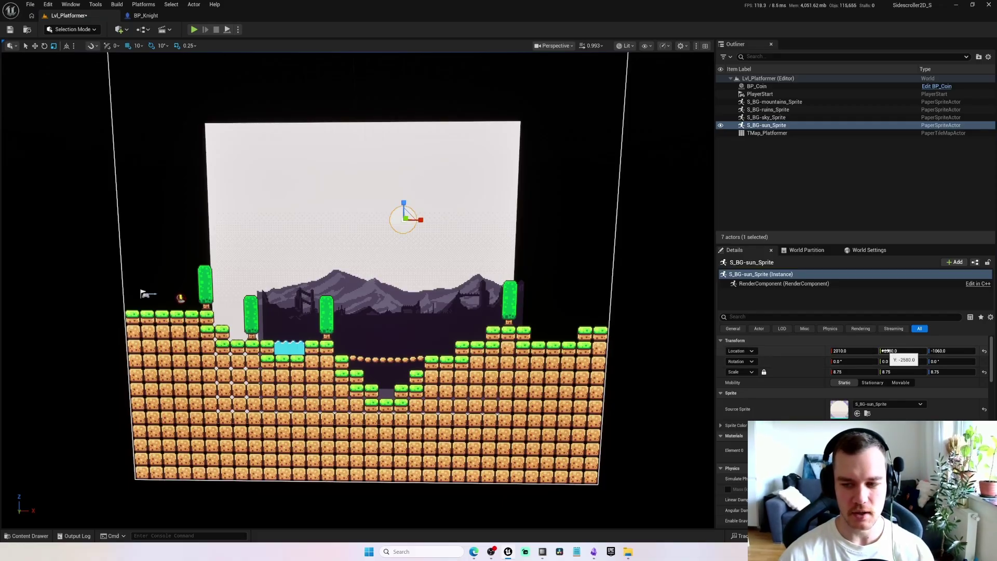
Alternate the selection between the sky and sun sprites to examine how the sun stands out against the sky
{"action": "left_click", "coordinate": [426, 233]}
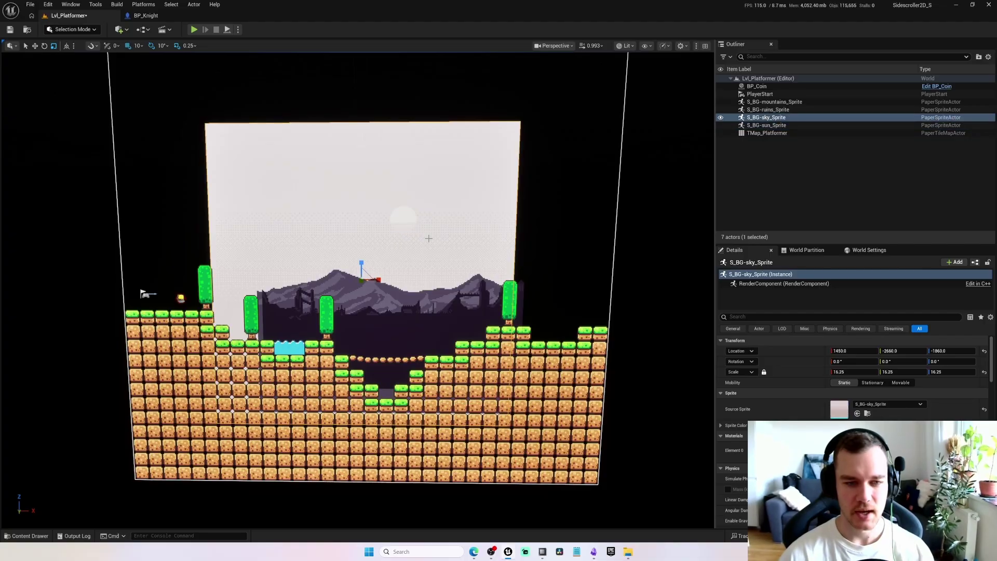
{"action": "left_click", "coordinate": [405, 223]}
{"action": "left_click", "coordinate": [431, 223]}
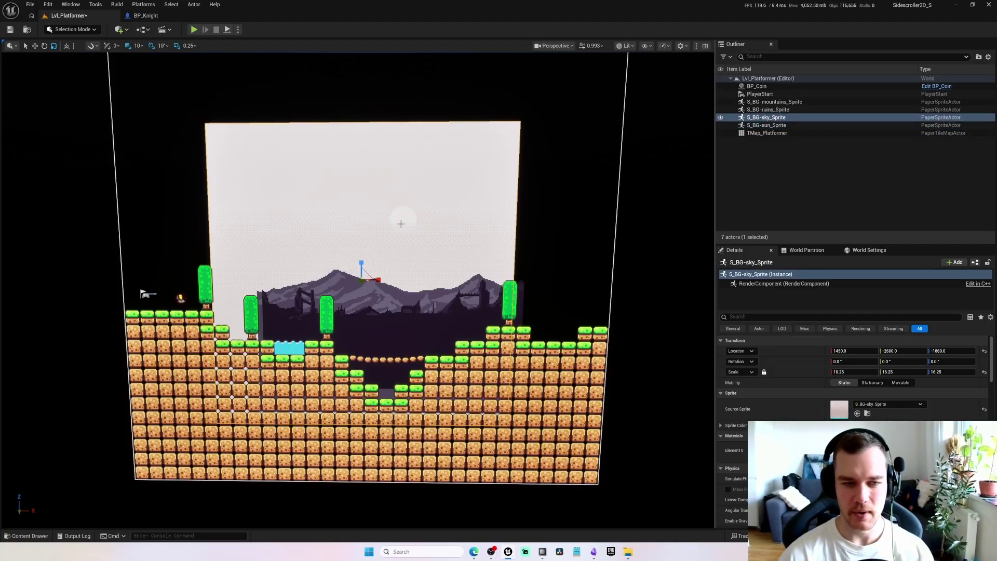
{"action": "left_click", "coordinate": [402, 222]}
{"action": "left_click", "coordinate": [450, 216]}
{"action": "left_click", "coordinate": [404, 221]}
{"action": "left_click", "coordinate": [432, 227]}
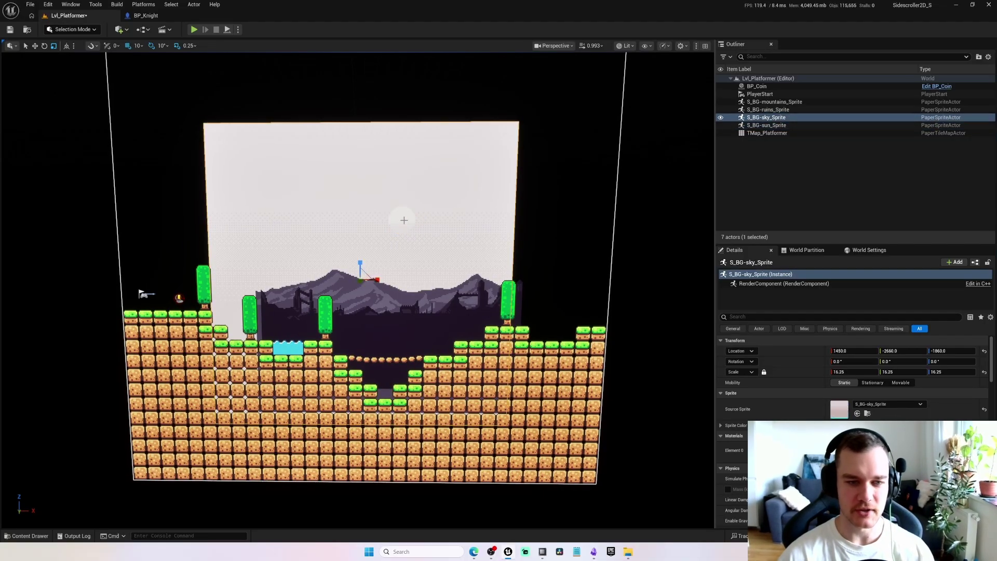
{"action": "left_click", "coordinate": [401, 220]}
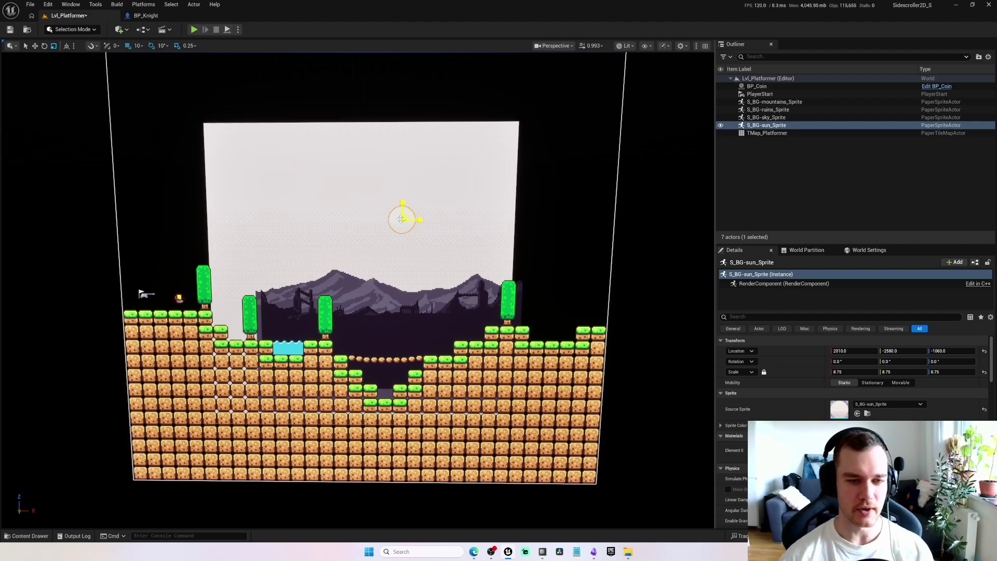
Play-test the level with the sky and sun in place, running and jumping the knight in both directions, then stop
{"action": "key", "text": "alt+p"}
{"action": "key", "text": "d"}
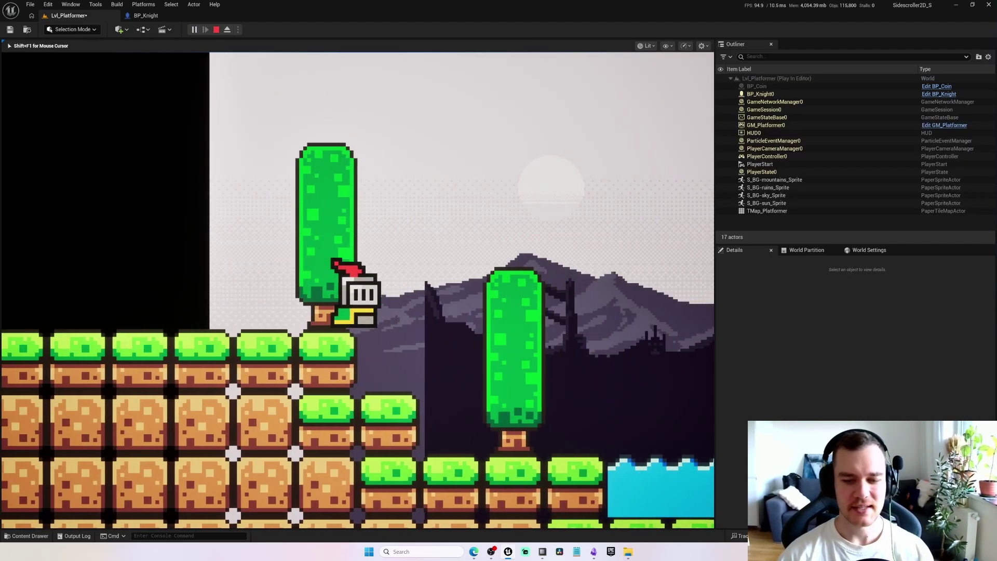
{"action": "key", "text": "d"}
{"action": "key", "text": "space"}
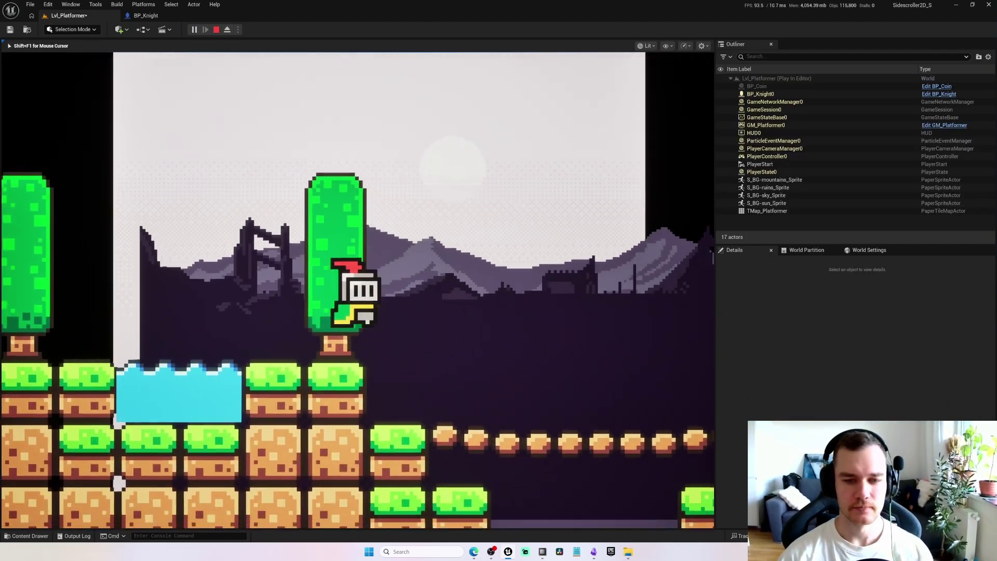
{"action": "key", "text": "space"}
{"action": "key", "text": "space"}
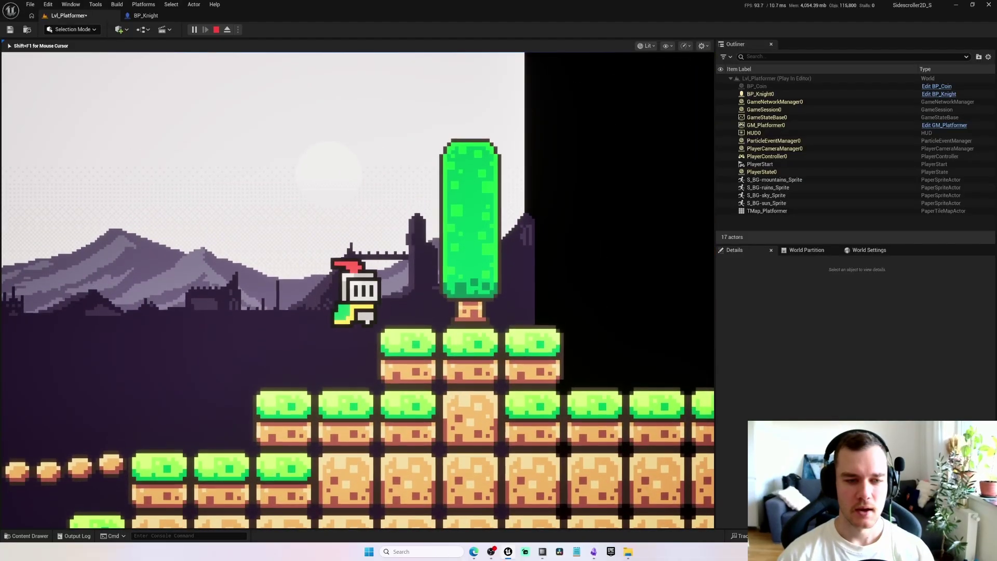
{"action": "key", "text": "a"}
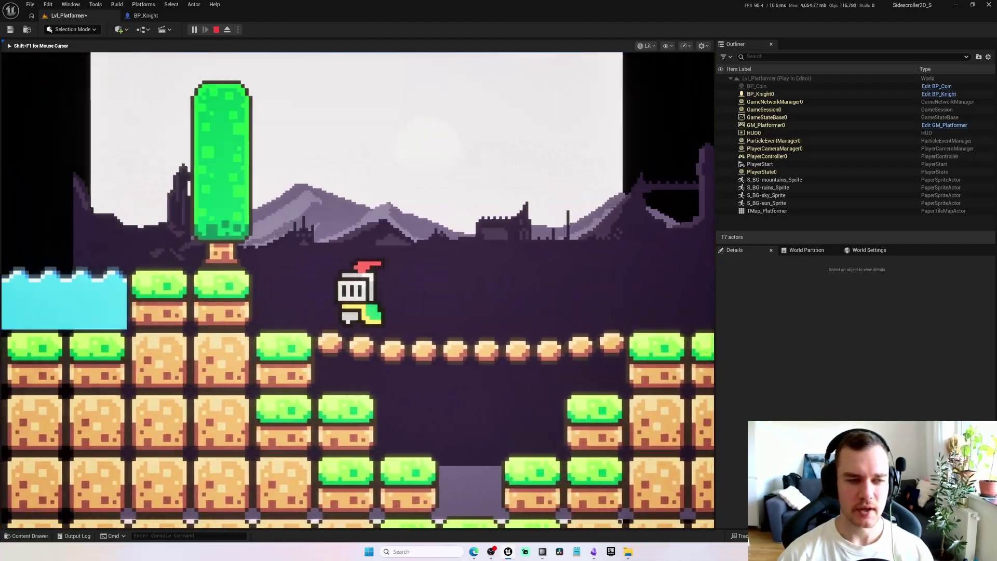
{"action": "key", "text": "space"}
{"action": "key", "text": "space"}
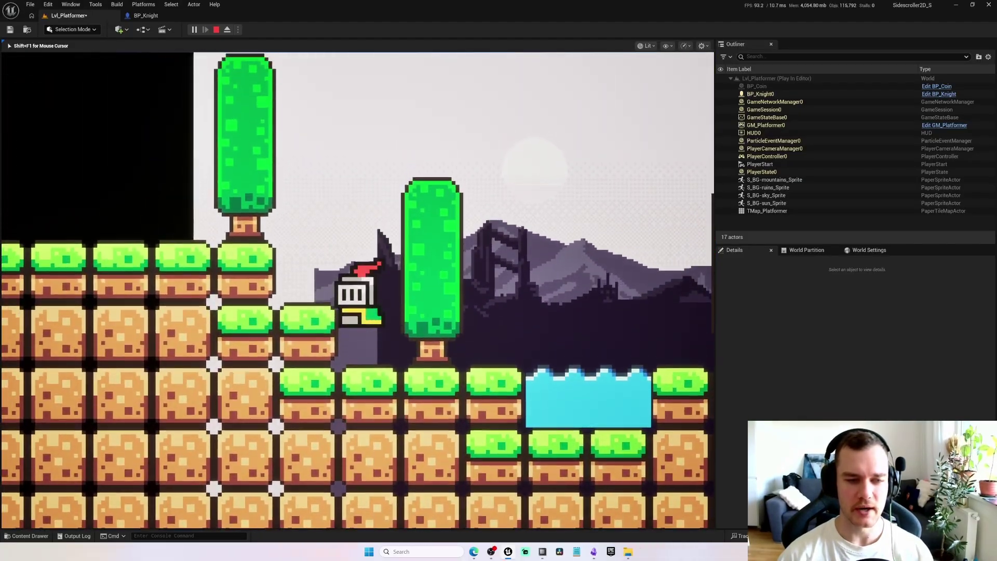
{"action": "key", "text": "space"}
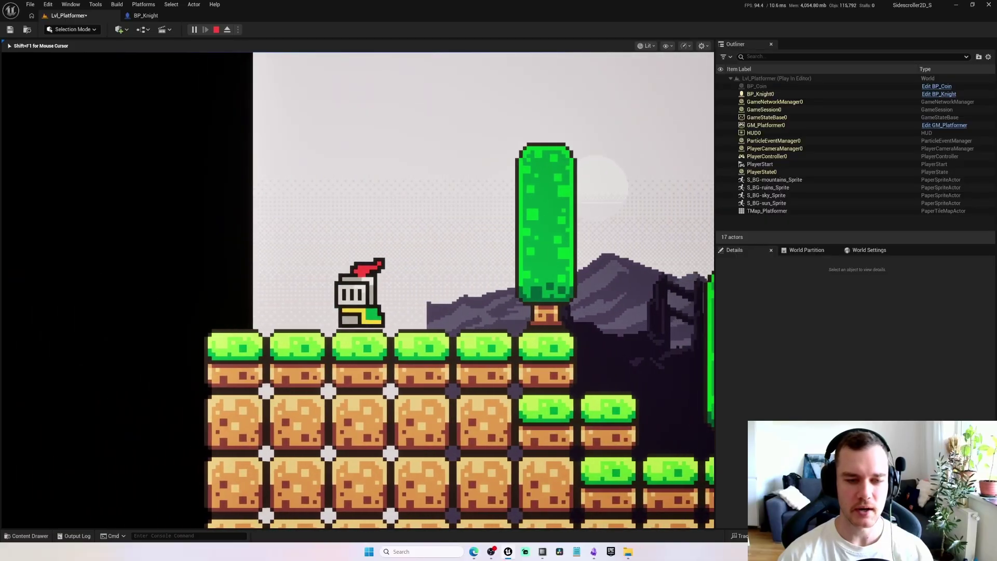
{"action": "key", "text": "d"}
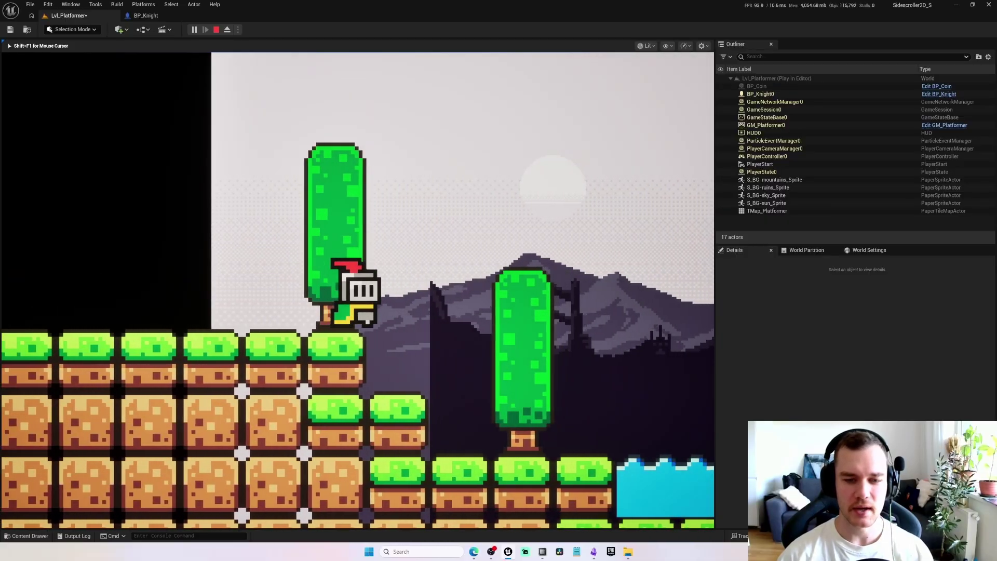
{"action": "key", "text": "space"}
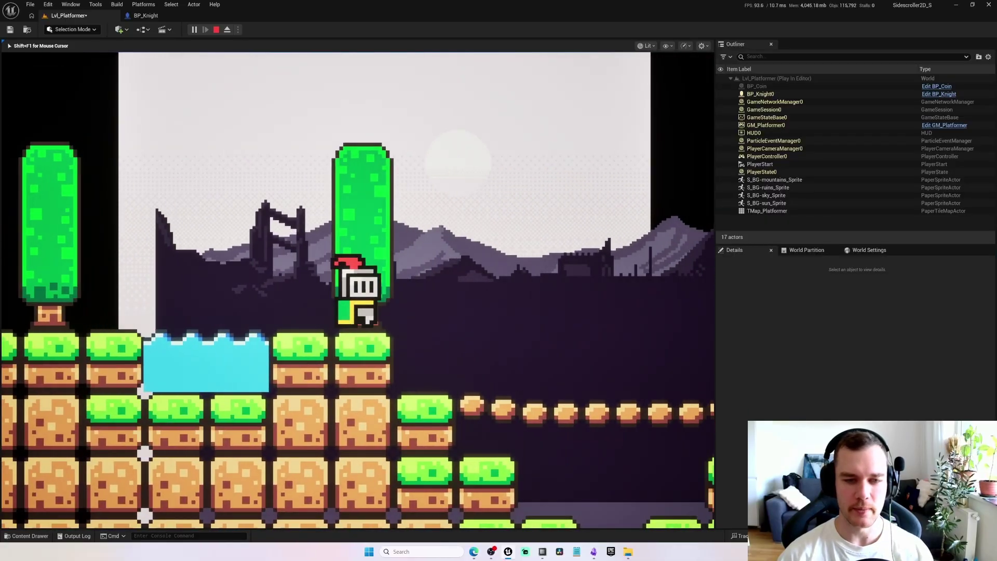
{"action": "key", "text": "Escape"}
Scale the sun sprite uniformly to about 12.25 and raise it to about Z -1040
{"action": "key", "text": "s"}
{"action": "right_click_drag", "start_coordinate": [484, 216], "coordinate": [487, 233]}
{"action": "key", "text": "e"}
{"action": "key", "text": "d"}
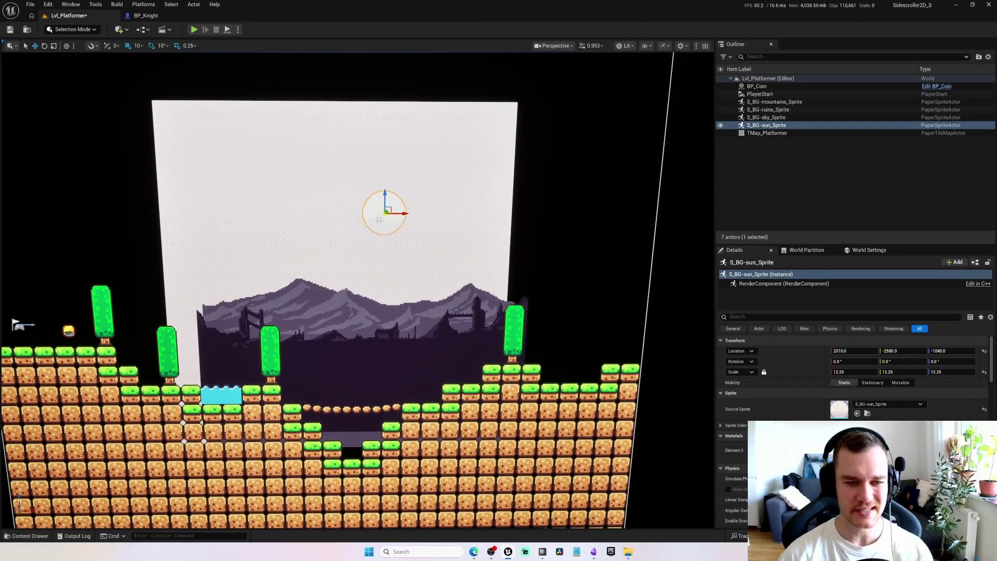
Push the sky and sun sprites together far behind the mountains and scale both up uniformly
{"action": "left_click", "coordinate": [329, 231], "text": "ctrl"}
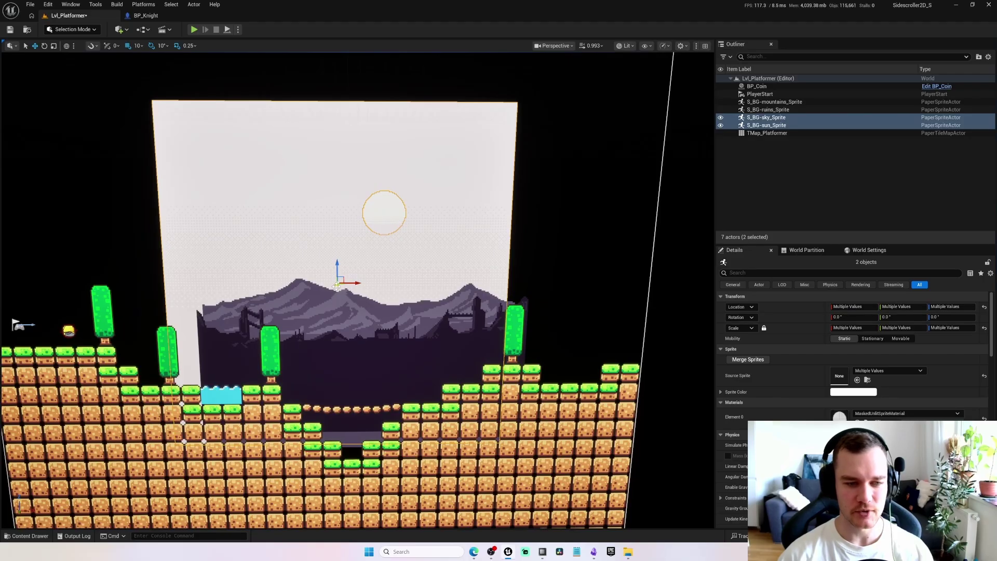
{"action": "left_click_drag", "start_coordinate": [337, 288], "coordinate": [345, 259]}
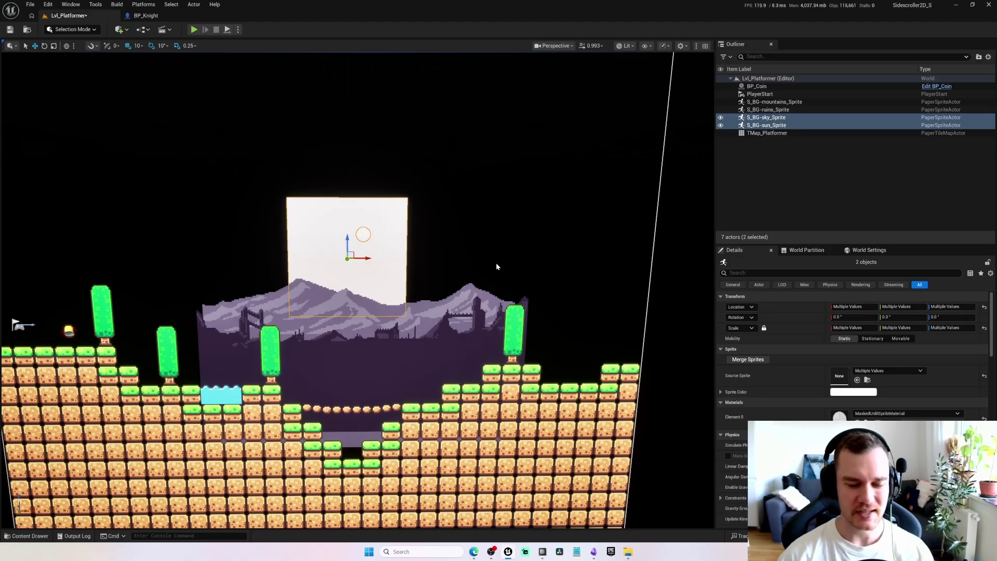
{"action": "key", "text": "r"}
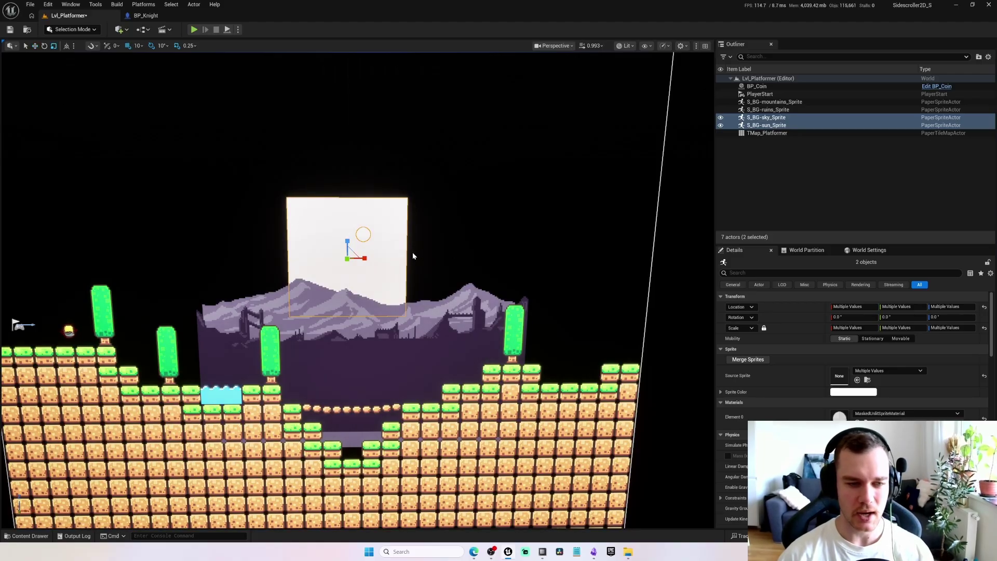
{"action": "right_click_drag", "start_coordinate": [448, 243], "coordinate": [447, 242]}
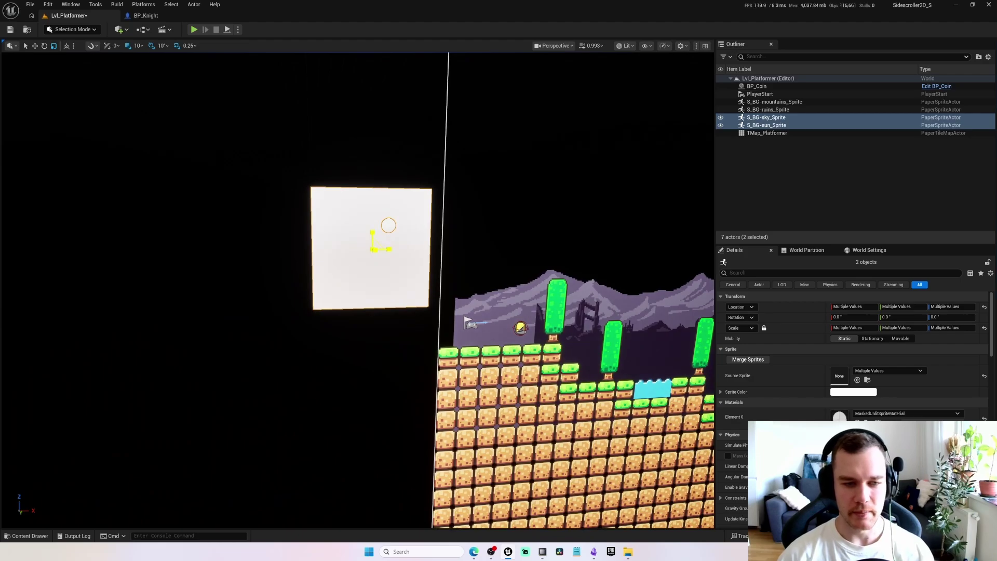
{"action": "left_click_drag", "start_coordinate": [372, 249], "coordinate": [402, 235]}
{"action": "key", "text": "d"}
{"action": "mouse_move", "coordinate": [484, 264]}
{"action": "right_mouse_down"}
{"action": "mouse_move", "coordinate": [475, 276]}
{"action": "mouse_move", "coordinate": [466, 263]}
{"action": "mouse_move", "coordinate": [486, 268]}
{"action": "right_mouse_up"}
{"action": "key", "text": "s"}
{"action": "key", "text": "d"}
{"action": "key", "text": "w"}
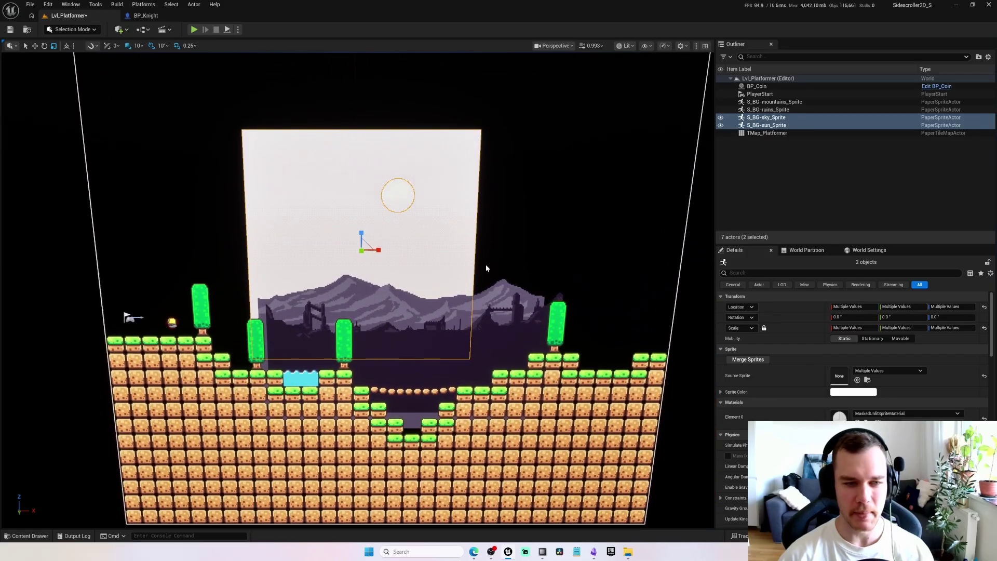
Play-test the enlarged sky and sun, jumping the knight across the level to the far tree, and stop
{"action": "left_click", "coordinate": [194, 29]}
{"action": "key", "text": "d"}
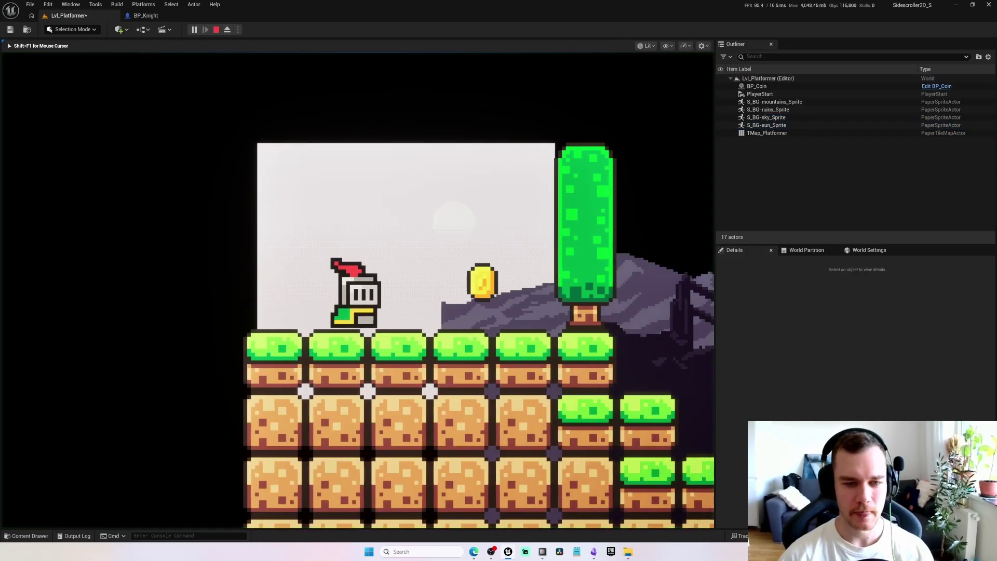
{"action": "key", "text": "space"}
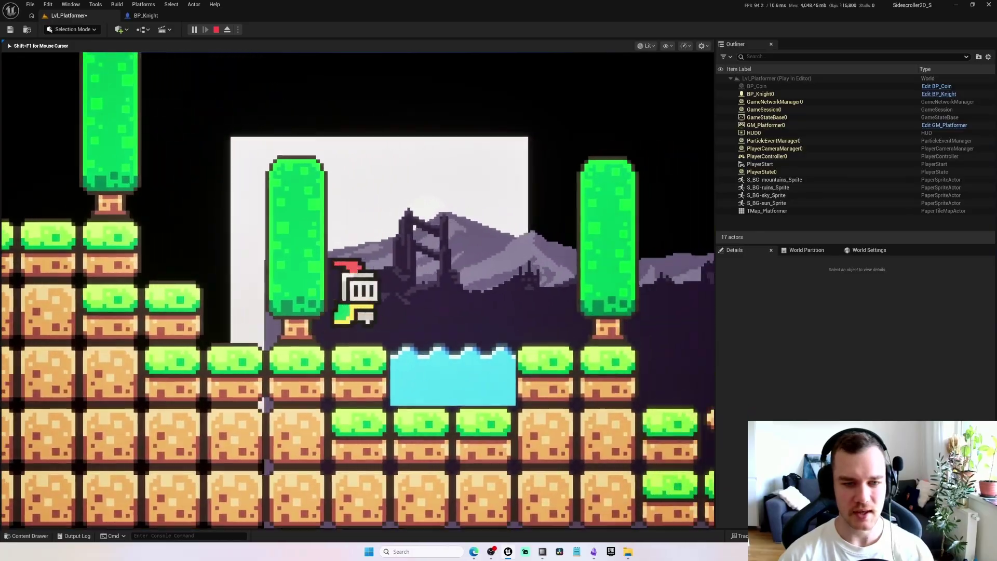
{"action": "key", "text": "space"}
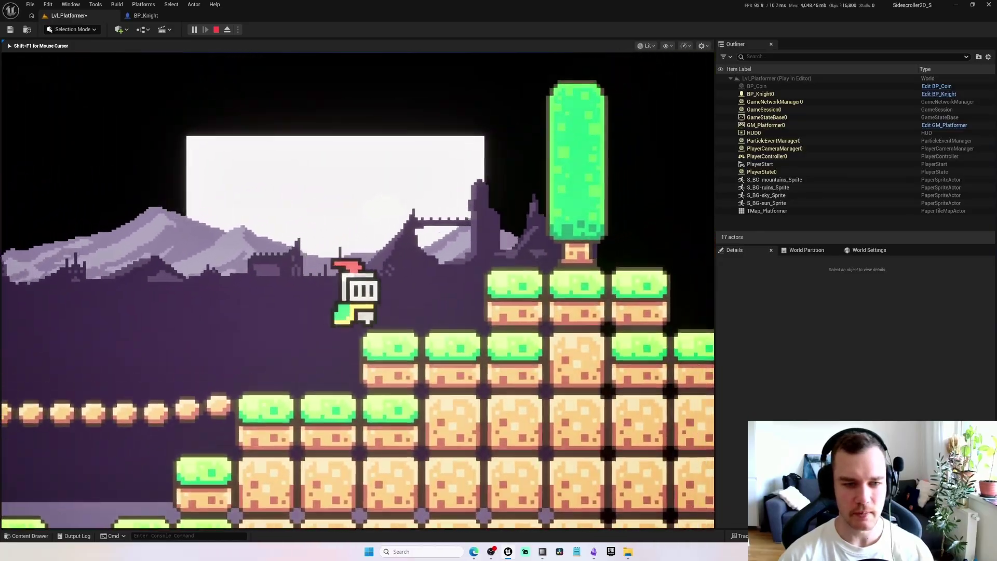
{"action": "key", "text": "space"}
{"action": "key", "text": "a"}
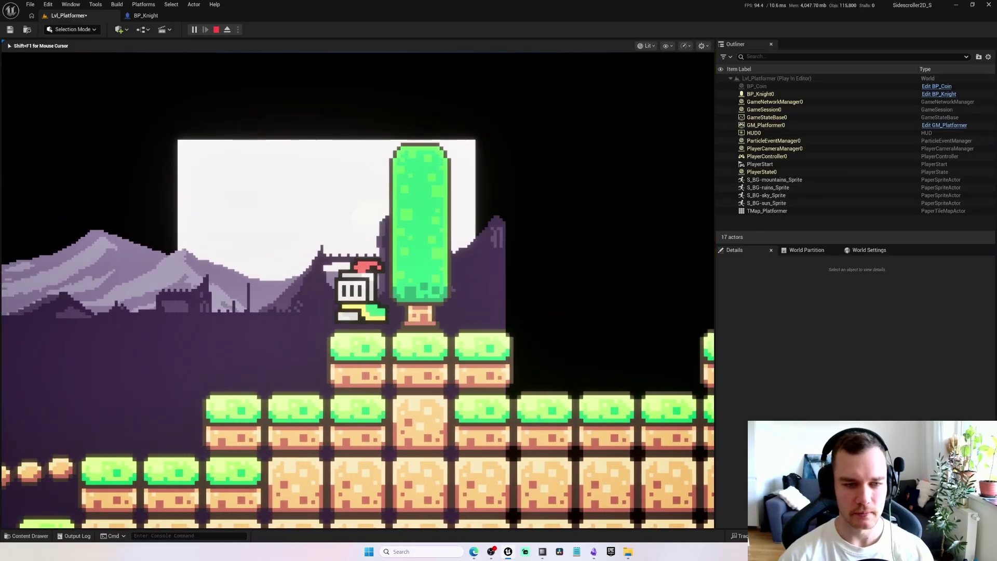
{"action": "key", "text": "Escape"}
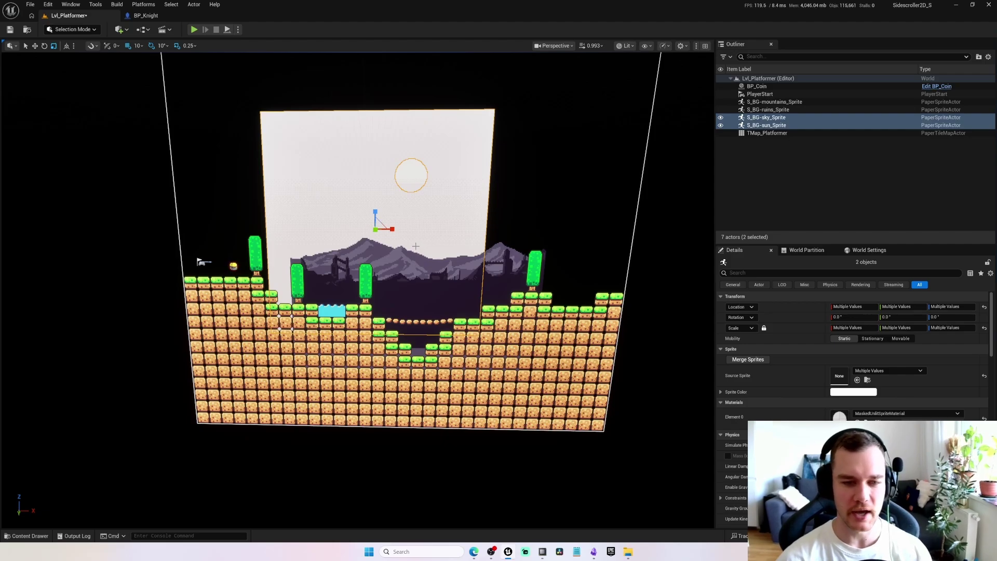
Reposition and enlarge the distant sky and sun together, with the sky at about X 9160, Y -27300, Z -1640 and scale 69.25
{"action": "right_click_drag", "start_coordinate": [415, 246], "coordinate": [440, 254]}
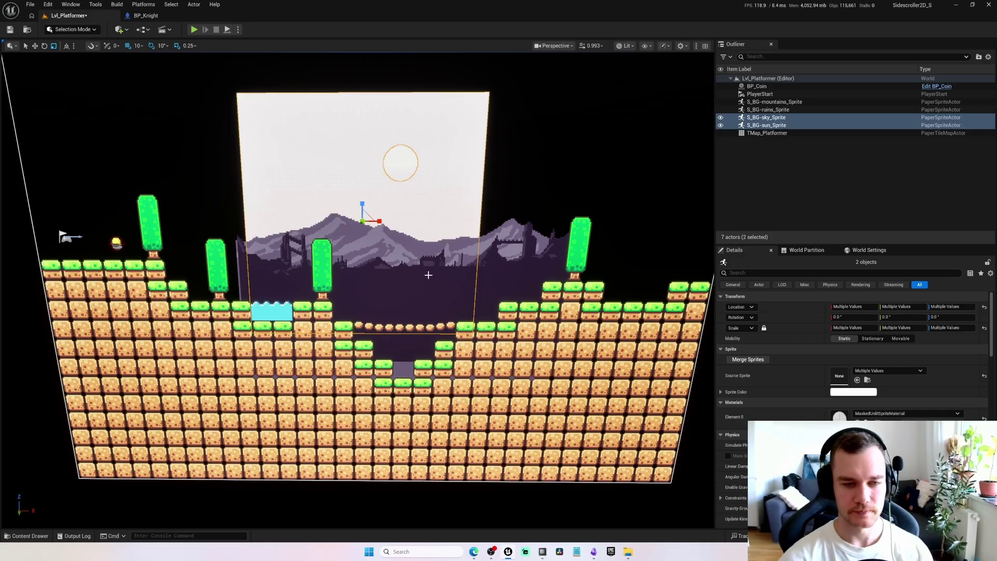
{"action": "left_click_drag", "start_coordinate": [410, 296], "coordinate": [475, 289], "text": "alt"}
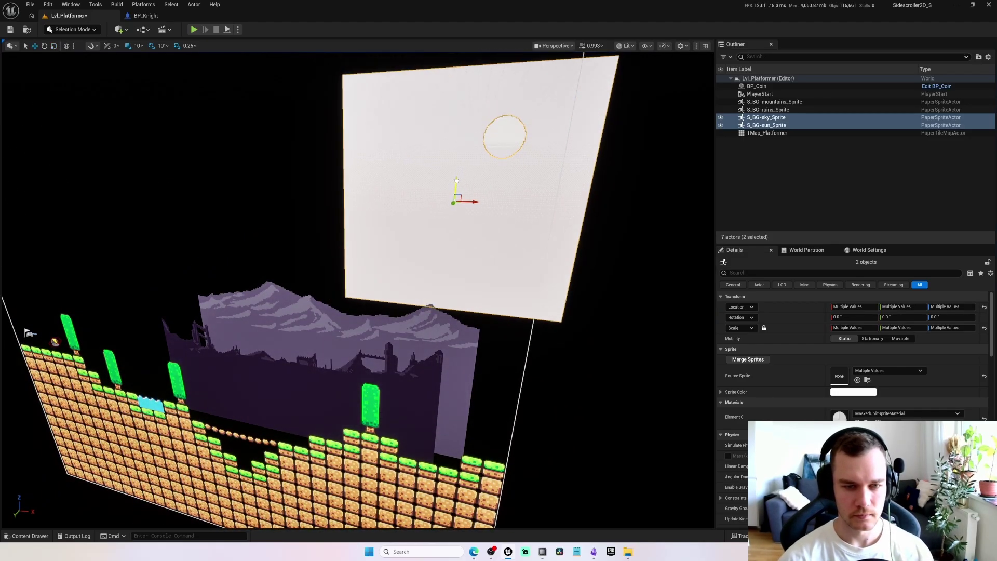
{"action": "key", "text": "alt+p"}
{"action": "key", "text": "Escape"}
{"action": "left_click_drag", "start_coordinate": [394, 155], "coordinate": [436, 156], "text": "alt"}
{"action": "right_click_drag", "start_coordinate": [539, 210], "coordinate": [566, 210]}
{"action": "key", "text": "s"}
Play-test the level around the water, jumping the knight in both directions to judge the distant sky, and stop
{"action": "key", "text": "alt+p"}
{"action": "key", "text": "d"}
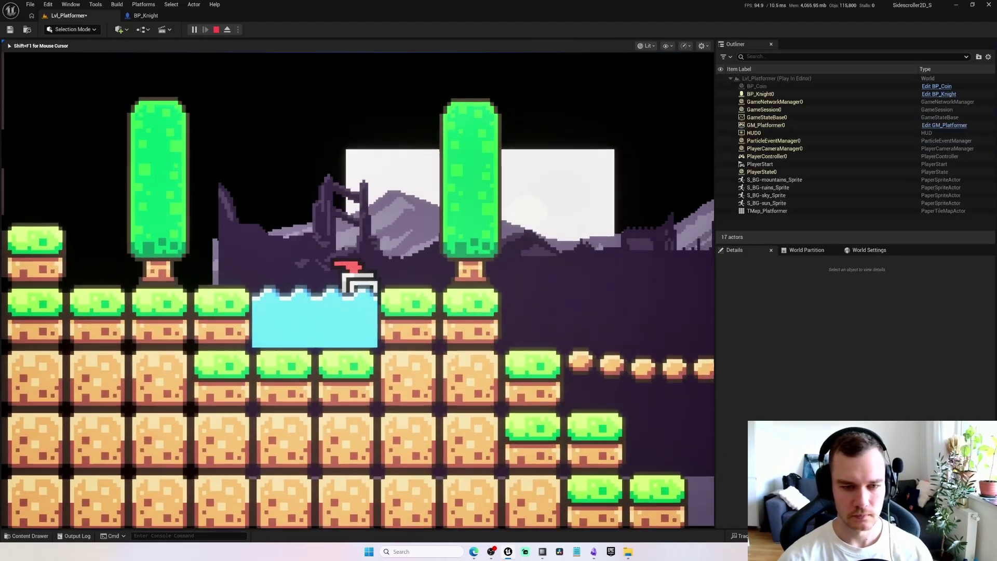
{"action": "key", "text": "space"}
{"action": "key", "text": "a"}
{"action": "key", "text": "space"}
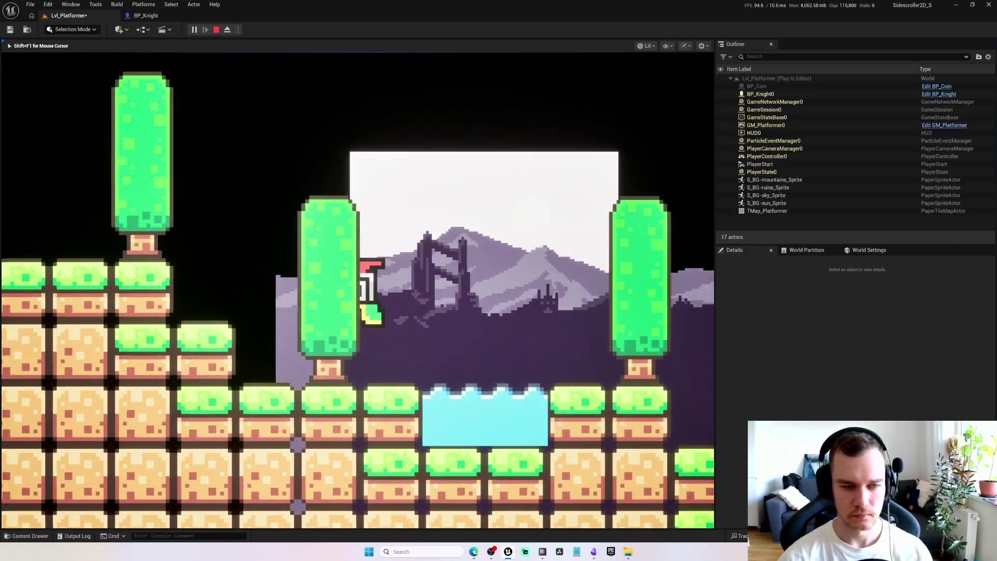
{"action": "key", "text": "d"}
{"action": "key", "text": "Escape"}
Inspect the mountains and ruins layers, and play-test between the water and the rope bridge to compare their movement
{"action": "right_click_drag", "start_coordinate": [395, 311], "coordinate": [405, 332]}
{"action": "key", "text": "s"}
{"action": "left_click", "coordinate": [405, 332]}
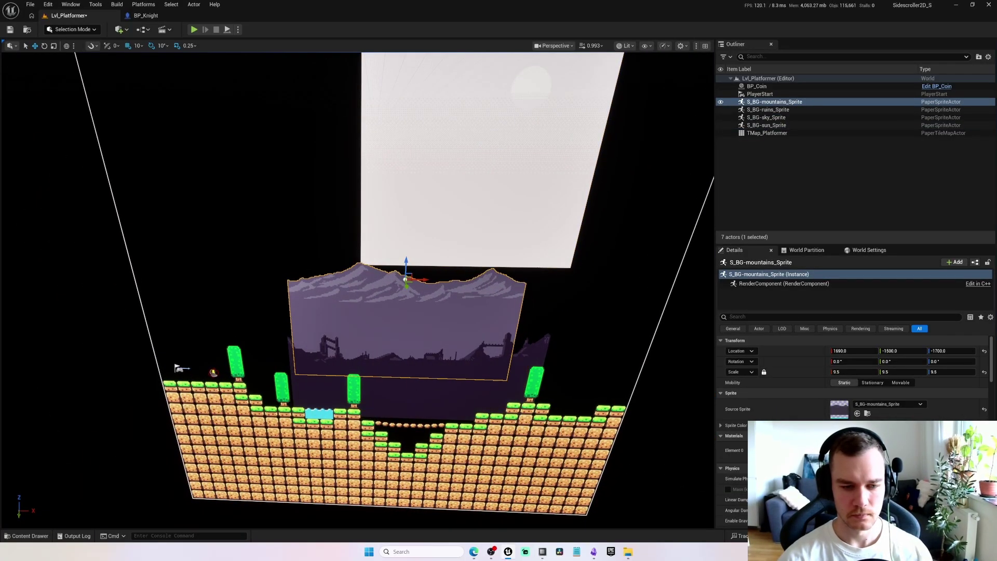
{"action": "left_click", "coordinate": [410, 325]}
{"action": "left_click", "coordinate": [193, 29]}
{"action": "key", "text": "d"}
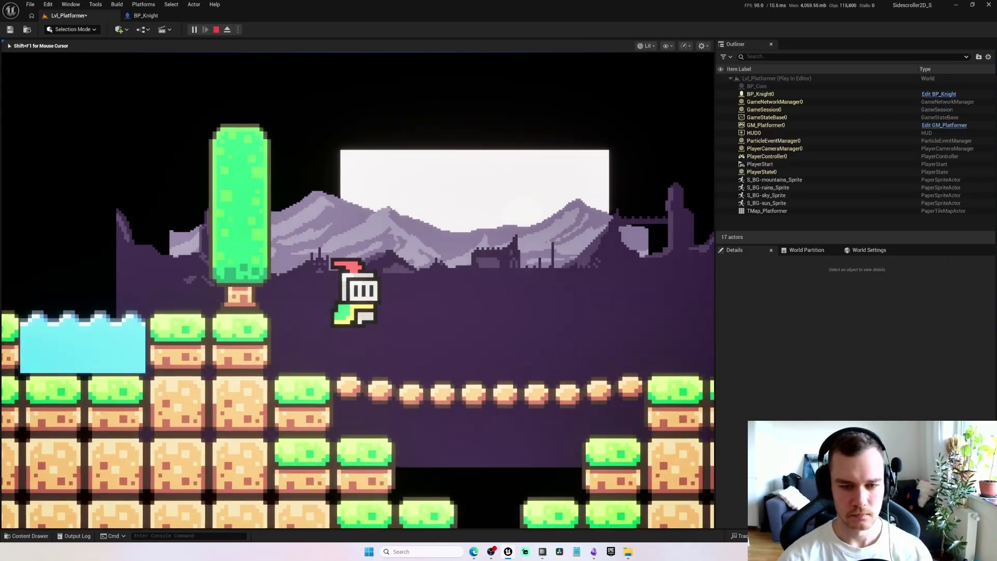
{"action": "key", "text": "a"}
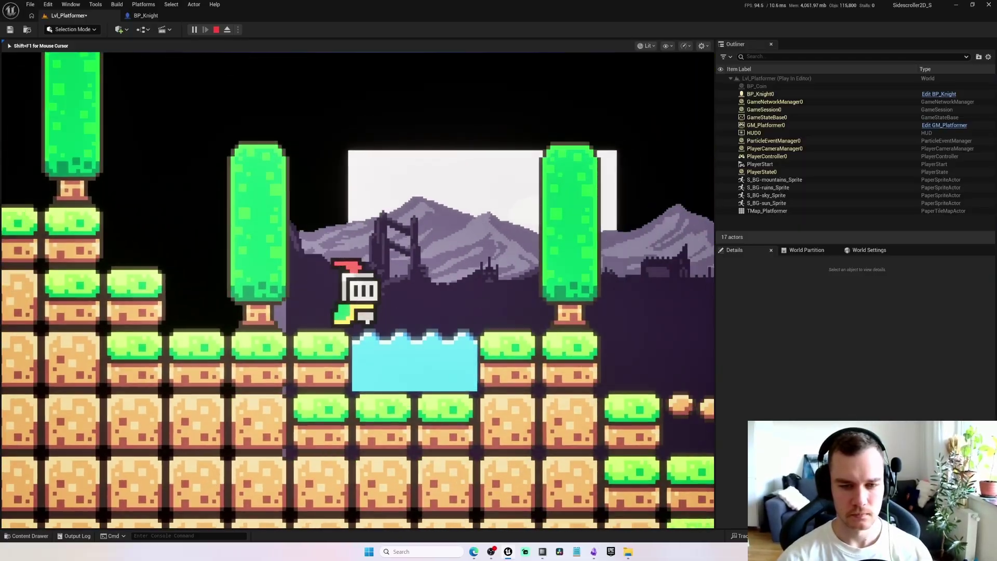
{"action": "key", "text": "d"}
{"action": "key", "text": "Escape"}
Raise the sky to about Z 3620 and the sun to about Z 7988, and scale the sun uniformly to about 80
{"action": "left_click", "coordinate": [472, 221]}
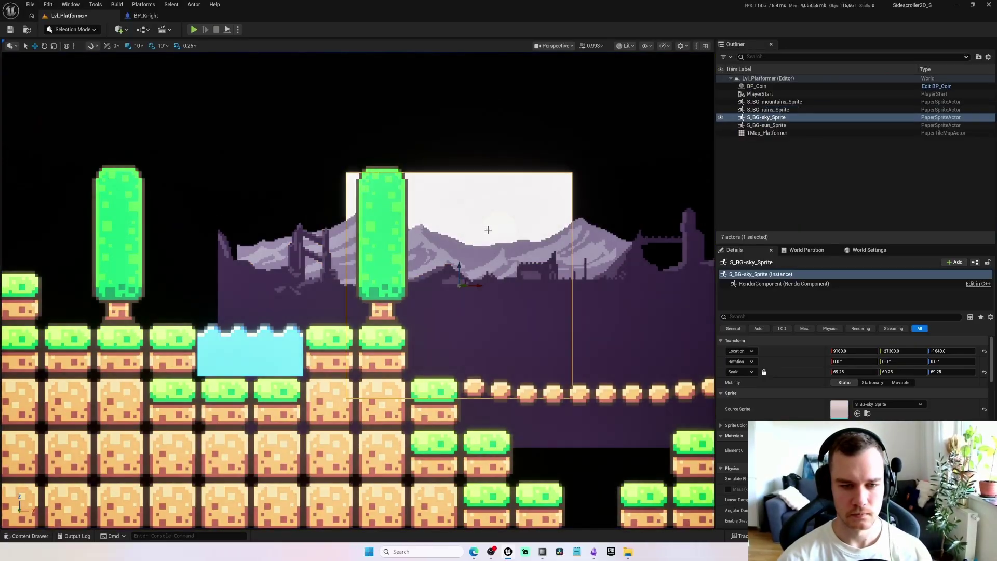
{"action": "left_click", "coordinate": [496, 228], "text": "ctrl"}
{"action": "left_click_drag", "start_coordinate": [499, 210], "coordinate": [499, 143]}
{"action": "left_click", "coordinate": [606, 170]}
{"action": "left_click", "coordinate": [506, 157]}
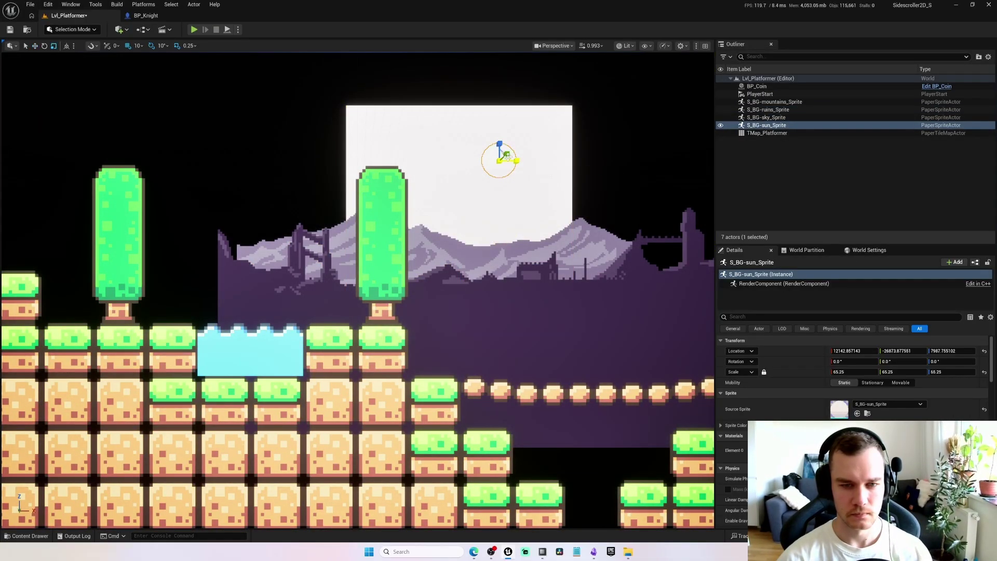
Play-test the parallax with the raised sky and larger sun, running the knight across the whole level and back, and stop
{"action": "key", "text": "alt+p"}
{"action": "key", "text": "d"}
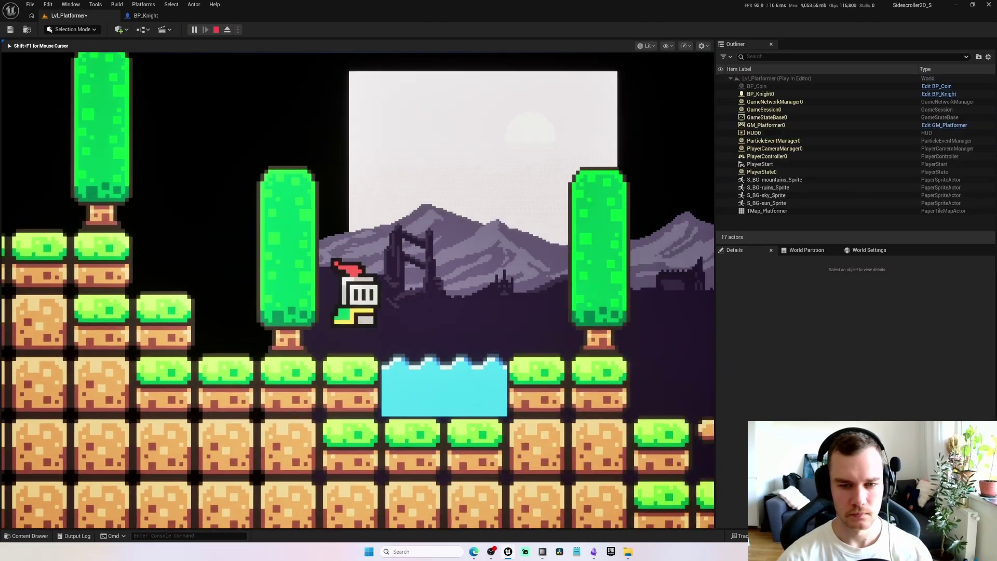
{"action": "key", "text": "space"}
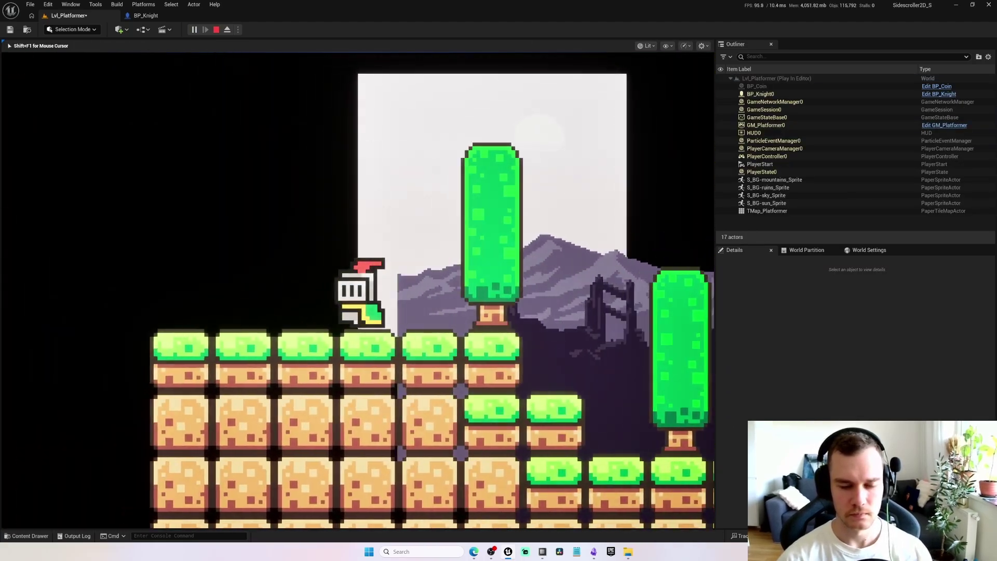
{"action": "key", "text": "d"}
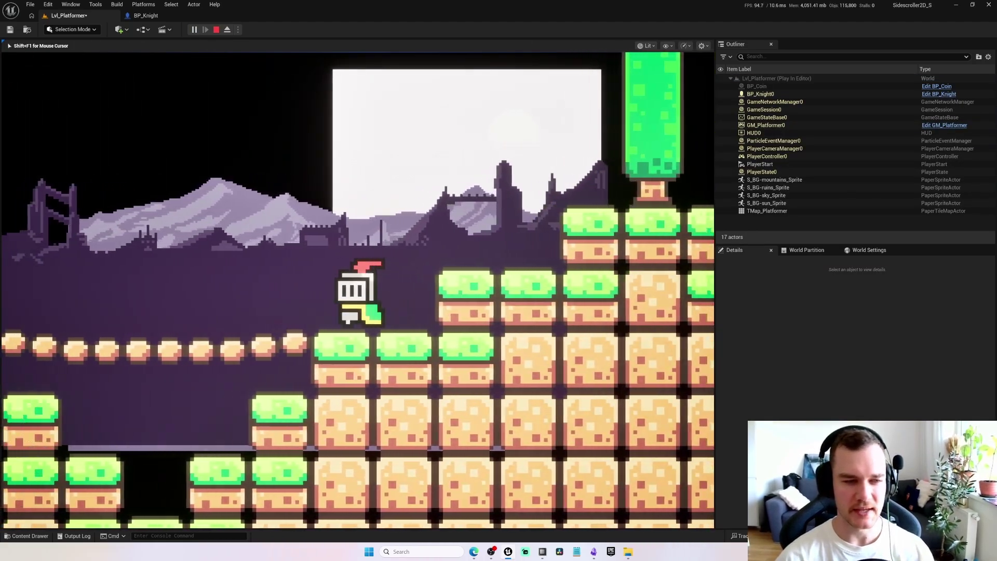
{"action": "key", "text": "a"}
{"action": "key", "text": "d"}
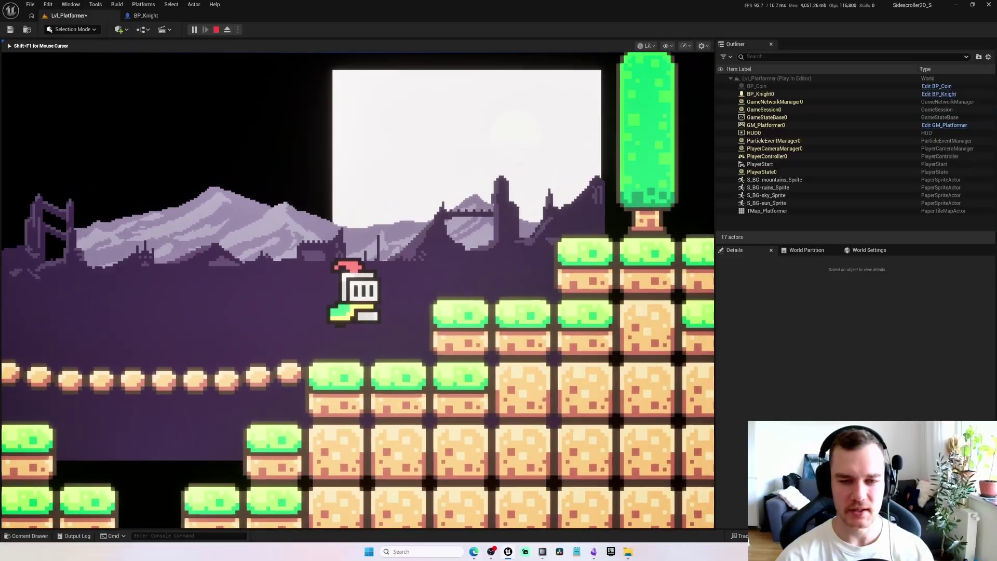
{"action": "key", "text": "space"}
{"action": "key", "text": "a"}
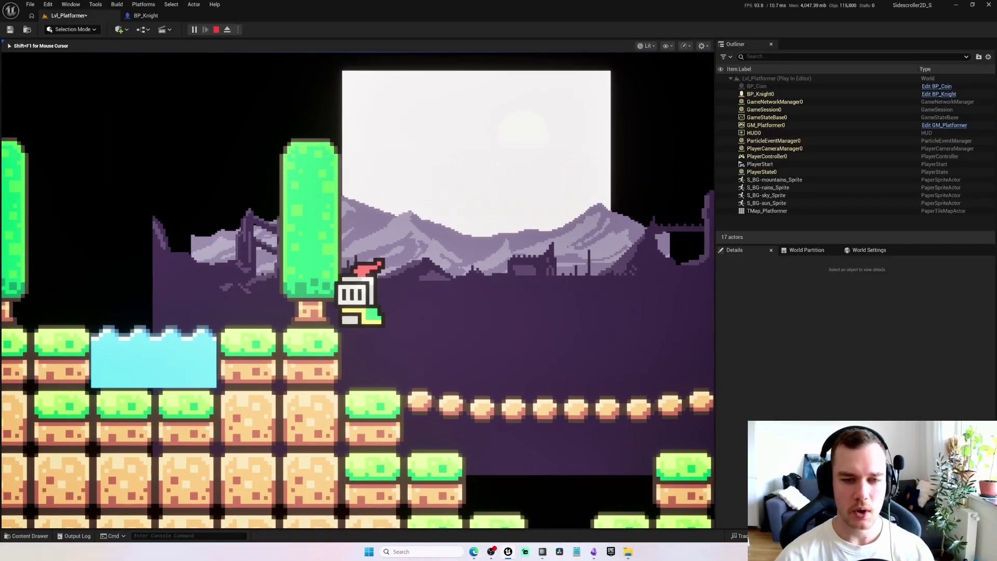
{"action": "key", "text": "space"}
{"action": "key", "text": "space"}
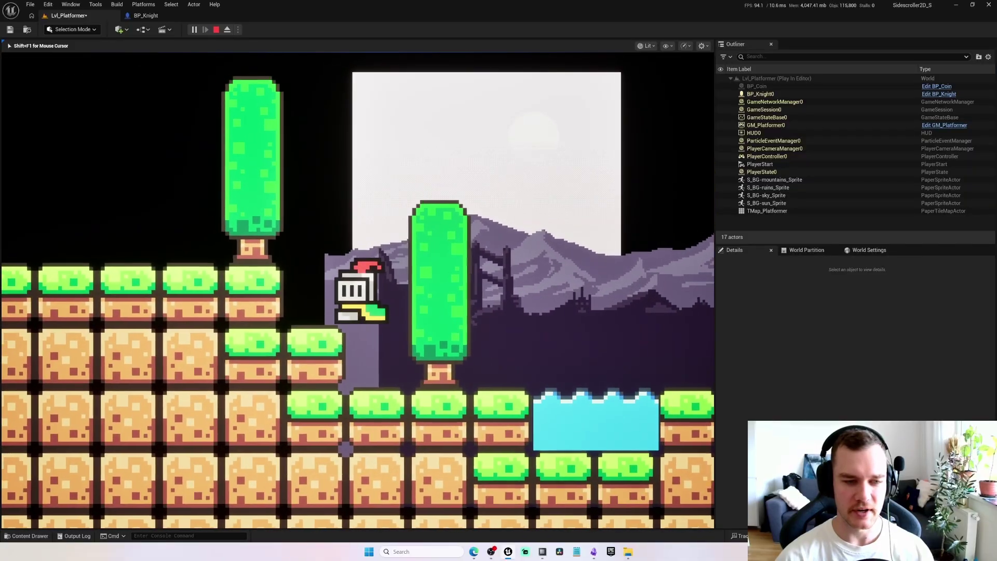
{"action": "key", "text": "Escape"}
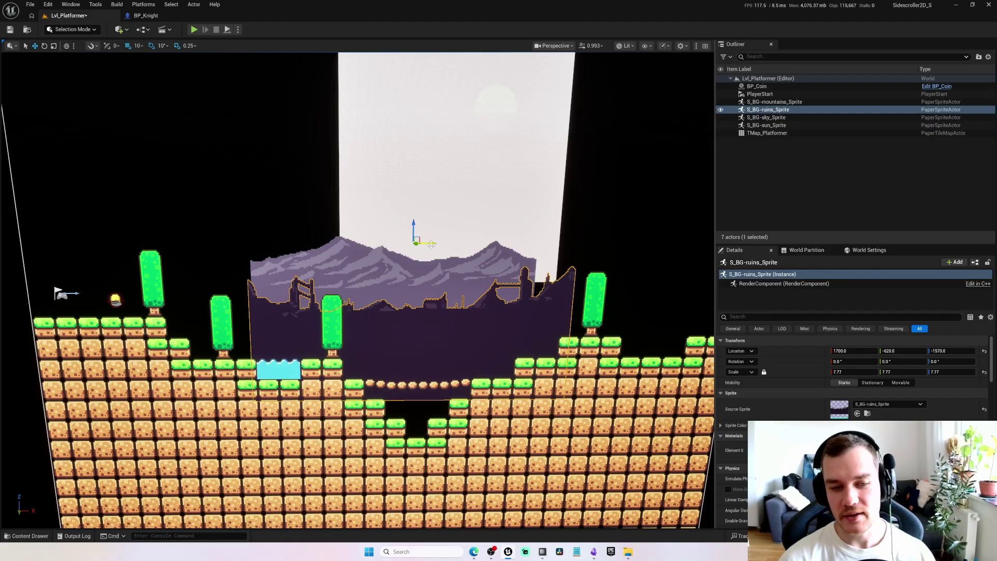
Duplicate the ruins sprite to the right and align the copy flush with the original's edge at X 3687
{"action": "left_click_drag", "start_coordinate": [430, 244], "coordinate": [501, 248], "text": "alt"}
{"action": "right_click_drag", "start_coordinate": [501, 248], "coordinate": [501, 249]}
{"action": "key", "text": "d"}
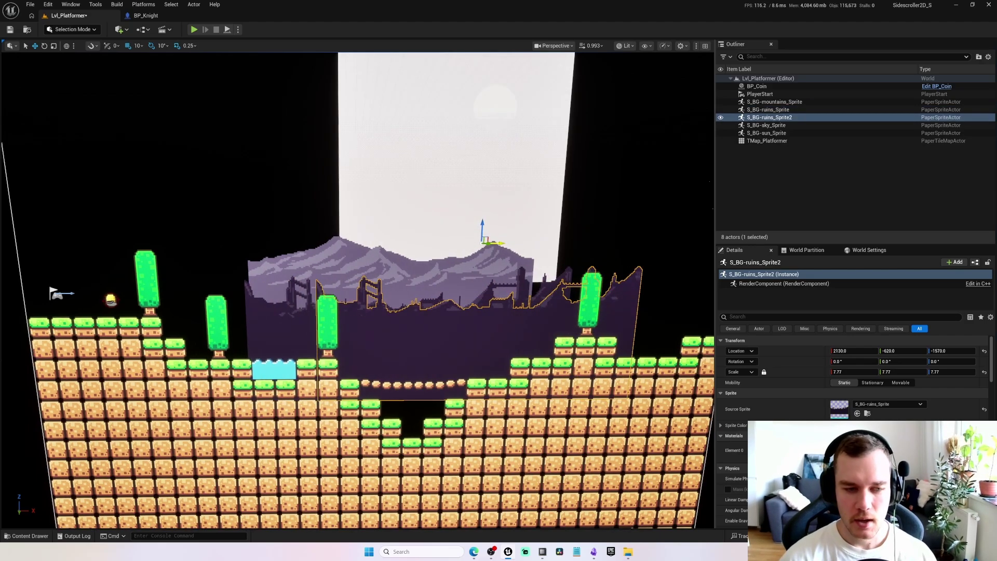
{"action": "left_click_drag", "start_coordinate": [500, 244], "coordinate": [513, 243], "text": "shift"}
{"action": "left_click", "coordinate": [509, 213]}
{"action": "right_click_drag", "start_coordinate": [509, 213], "coordinate": [374, 373]}
{"action": "key", "text": "w"}
{"action": "left_click", "coordinate": [400, 376]}
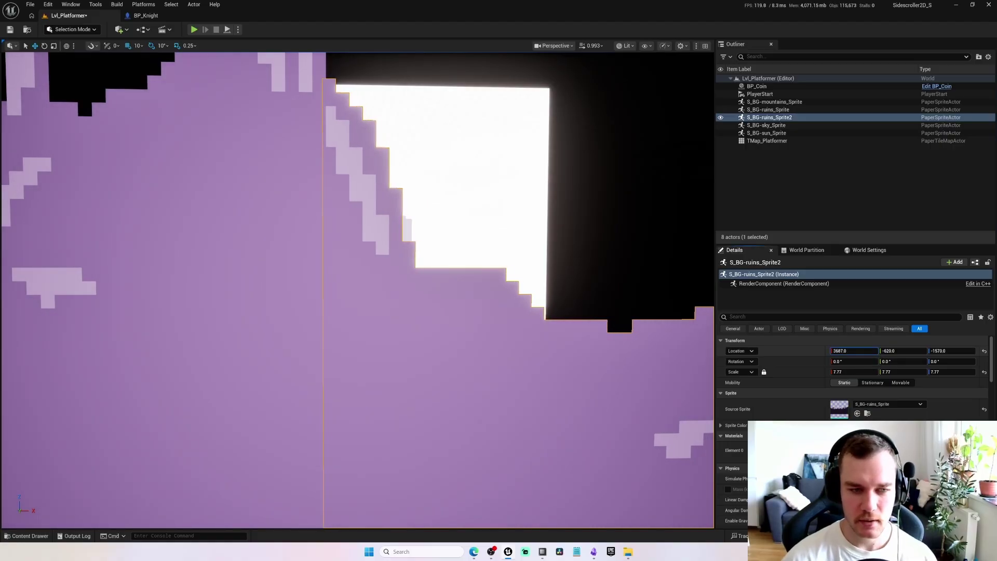
Duplicate the original ruins sprite to the left and fine-tune the copy's X location so their edges meet
{"action": "left_click", "coordinate": [652, 212]}
{"action": "mouse_move", "coordinate": [652, 212]}
{"action": "right_mouse_down"}
{"action": "mouse_move", "coordinate": [571, 244]}
{"action": "mouse_move", "coordinate": [592, 243]}
{"action": "mouse_move", "coordinate": [592, 227]}
{"action": "mouse_move", "coordinate": [613, 217]}
{"action": "mouse_move", "coordinate": [633, 233]}
{"action": "mouse_move", "coordinate": [645, 218]}
{"action": "right_mouse_up"}
{"action": "key", "text": "s"}
{"action": "key", "text": "a"}
{"action": "key", "text": "e"}
{"action": "left_click", "coordinate": [462, 311]}
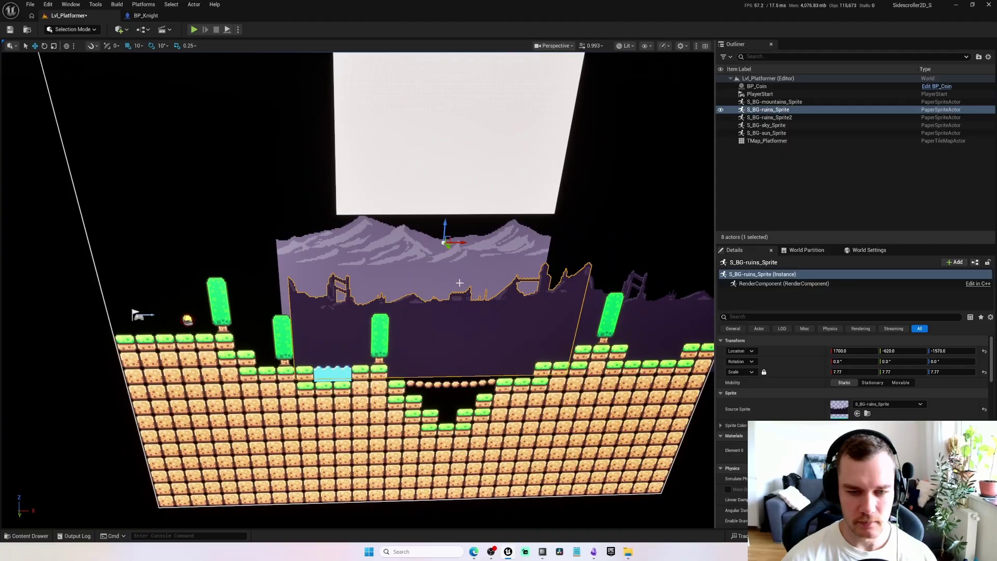
{"action": "left_click_drag", "start_coordinate": [458, 241], "coordinate": [219, 243], "text": "alt"}
{"action": "right_click_drag", "start_coordinate": [219, 244], "coordinate": [233, 260]}
{"action": "key", "text": "w"}
{"action": "left_click", "coordinate": [415, 291]}
{"action": "mouse_move", "coordinate": [332, 270]}
{"action": "right_mouse_down"}
{"action": "mouse_move", "coordinate": [337, 280]}
{"action": "mouse_move", "coordinate": [343, 268]}
{"action": "right_mouse_up"}
{"action": "left_click", "coordinate": [259, 291]}
{"action": "left_click_drag", "start_coordinate": [846, 351], "coordinate": [850, 351]}
Duplicate the mountains sprite to the right and nudge the copy along X to close the gap to the original
{"action": "left_click", "coordinate": [498, 306]}
{"action": "right_click_drag", "start_coordinate": [343, 267], "coordinate": [418, 236]}
{"action": "key", "text": "s"}
{"action": "left_click", "coordinate": [410, 252]}
{"action": "key", "text": "w"}
{"action": "key", "text": "a"}
{"action": "right_click_drag", "start_coordinate": [402, 272], "coordinate": [402, 272]}
{"action": "left_click_drag", "start_coordinate": [380, 270], "coordinate": [370, 269], "text": "alt+shift"}
{"action": "right_click_drag", "start_coordinate": [423, 284], "coordinate": [426, 285]}
{"action": "key", "text": "w"}
{"action": "key", "text": "a"}
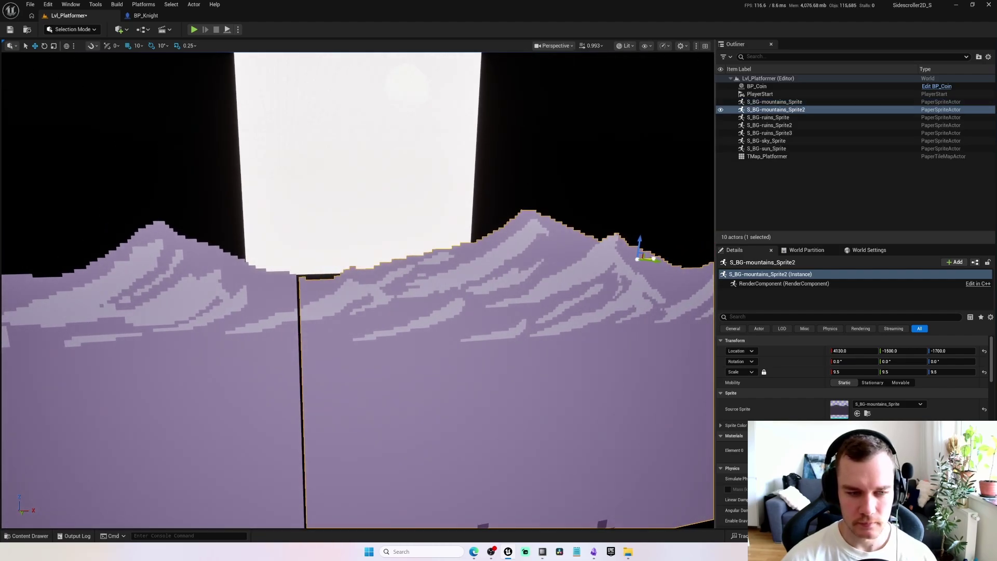
{"action": "left_click_drag", "start_coordinate": [651, 259], "coordinate": [649, 259]}
Duplicate the mountains sprite to the left so the range extends past the original's other side
{"action": "key", "text": "w"}
{"action": "right_click_drag", "start_coordinate": [649, 259], "coordinate": [561, 275]}
{"action": "key", "text": "s"}
{"action": "left_click", "coordinate": [467, 275]}
{"action": "left_click_drag", "start_coordinate": [493, 252], "coordinate": [487, 255], "text": "alt+shift"}
{"action": "key", "text": "s"}
Duplicate the sky sprite to the left and align its edge with the original at about X -8572
{"action": "mouse_move", "coordinate": [615, 183]}
{"action": "right_mouse_down"}
{"action": "mouse_move", "coordinate": [634, 182]}
{"action": "mouse_move", "coordinate": [615, 169]}
{"action": "right_mouse_up"}
{"action": "key", "text": "w"}
{"action": "left_click", "coordinate": [467, 228]}
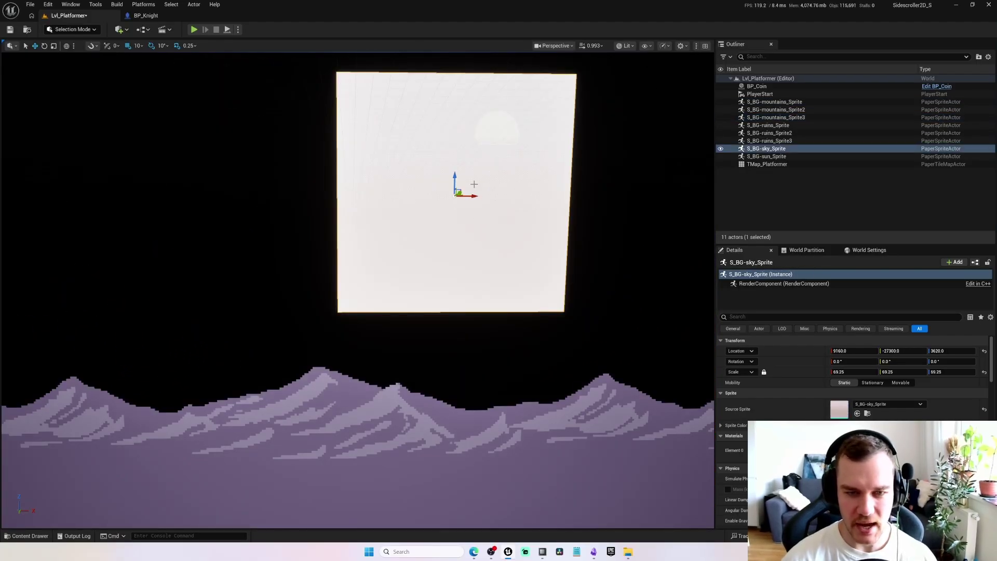
{"action": "left_click", "coordinate": [494, 131]}
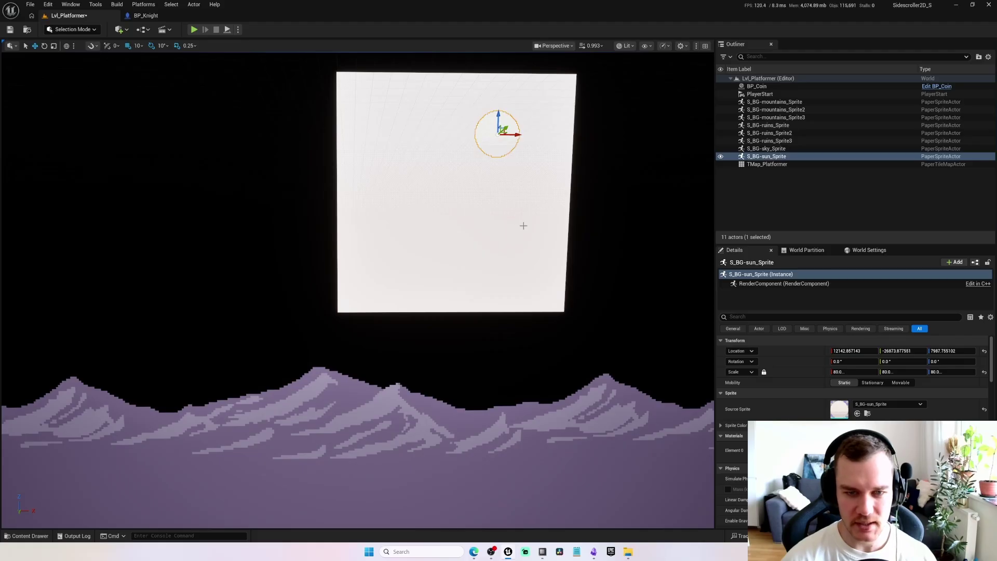
{"action": "left_click", "coordinate": [507, 223]}
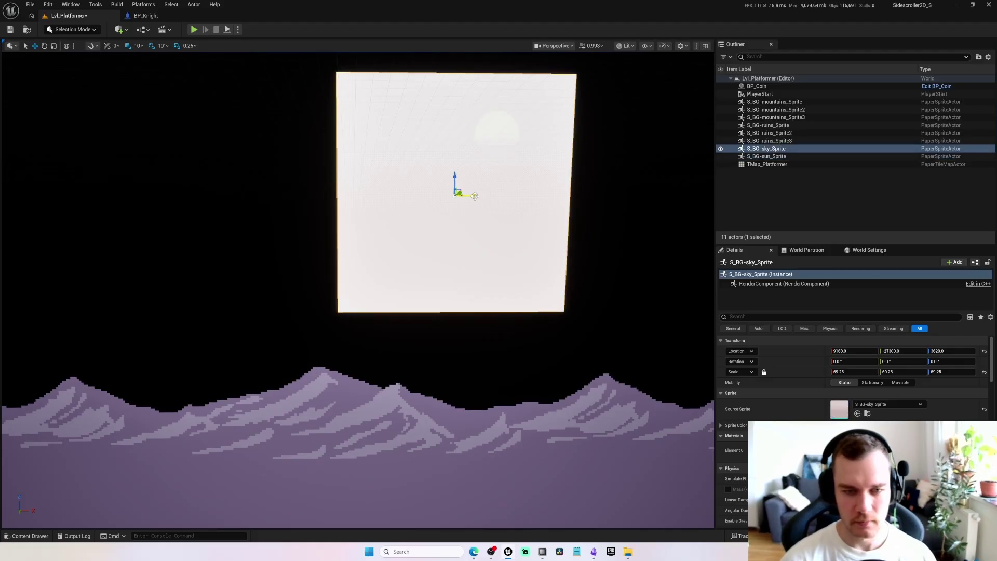
{"action": "left_click_drag", "start_coordinate": [475, 196], "coordinate": [312, 196], "text": "alt+shift"}
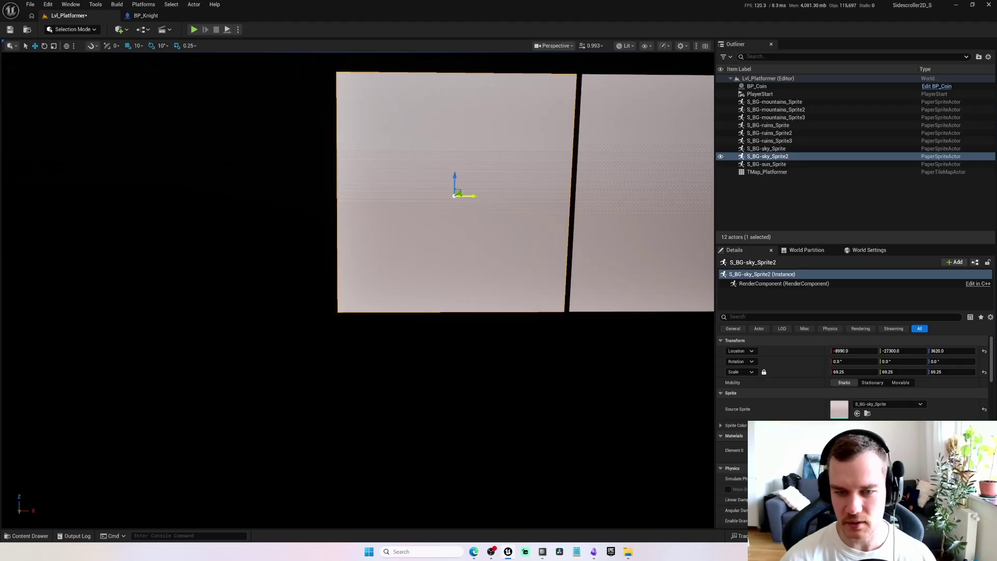
{"action": "mouse_move", "coordinate": [470, 197]}
{"action": "right_mouse_down"}
{"action": "mouse_move", "coordinate": [508, 197]}
{"action": "mouse_move", "coordinate": [472, 208]}
{"action": "mouse_move", "coordinate": [486, 208]}
{"action": "right_mouse_up"}
{"action": "key", "text": "w"}
{"action": "scroll", "coordinate": [488, 207], "scroll_direction": "up", "scroll_amount": 10}
{"action": "left_click_drag", "start_coordinate": [852, 351], "coordinate": [858, 351]}
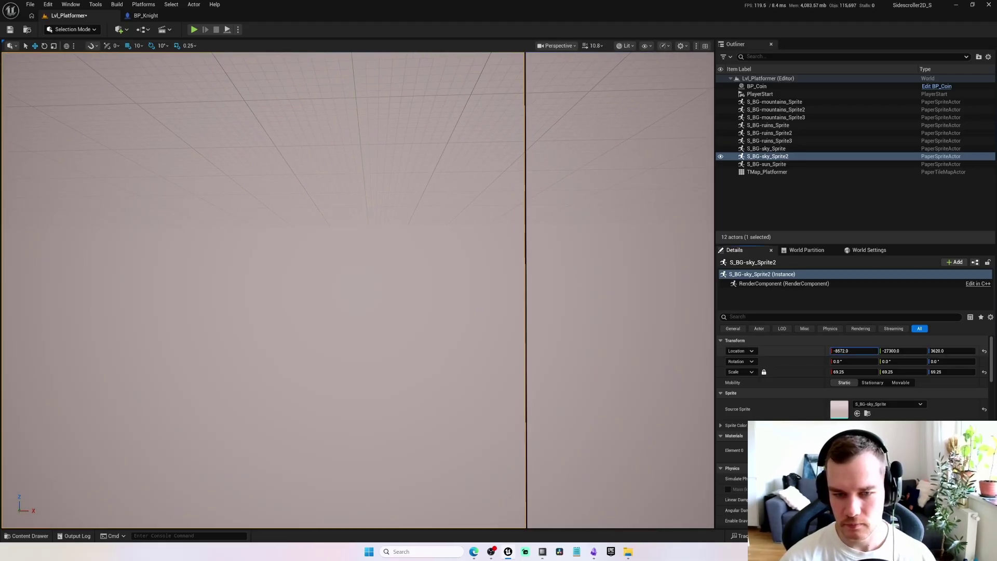
Duplicate the sky sprite to the right and align the copy's edge with the original at about X 26889
{"action": "key", "text": "s"}
{"action": "right_click_drag", "start_coordinate": [467, 228], "coordinate": [405, 228]}
{"action": "left_click", "coordinate": [374, 239]}
{"action": "mouse_move", "coordinate": [364, 222]}
{"action": "left_mouse_down", "text": "alt+shift"}
{"action": "mouse_move", "coordinate": [407, 219]}
{"action": "mouse_move", "coordinate": [383, 220]}
{"action": "left_mouse_up", "text": "alt+shift"}
{"action": "key", "text": "w"}
{"action": "right_click_drag", "start_coordinate": [362, 221], "coordinate": [325, 226]}
{"action": "left_click_drag", "start_coordinate": [854, 350], "coordinate": [846, 351]}
{"action": "key", "text": "s"}
{"action": "mouse_move", "coordinate": [363, 260]}
{"action": "right_mouse_down"}
{"action": "mouse_move", "coordinate": [387, 322]}
{"action": "mouse_move", "coordinate": [382, 280]}
{"action": "mouse_move", "coordinate": [363, 267]}
{"action": "mouse_move", "coordinate": [379, 268]}
{"action": "right_mouse_up"}
{"action": "key", "text": "w"}
{"action": "key", "text": "w"}
{"action": "key", "text": "a"}
{"action": "key", "text": "d"}
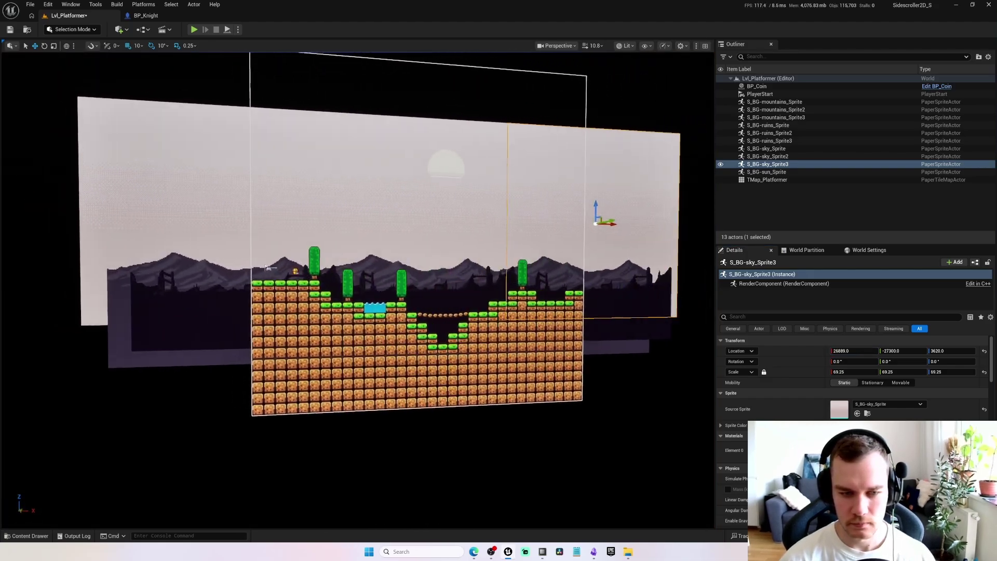
{"action": "mouse_move", "coordinate": [367, 140]}
{"action": "right_mouse_down"}
{"action": "mouse_move", "coordinate": [353, 139]}
{"action": "mouse_move", "coordinate": [367, 140]}
{"action": "right_mouse_up"}
{"action": "key", "text": "a"}
{"action": "key", "text": "d"}
{"action": "key", "text": "w"}
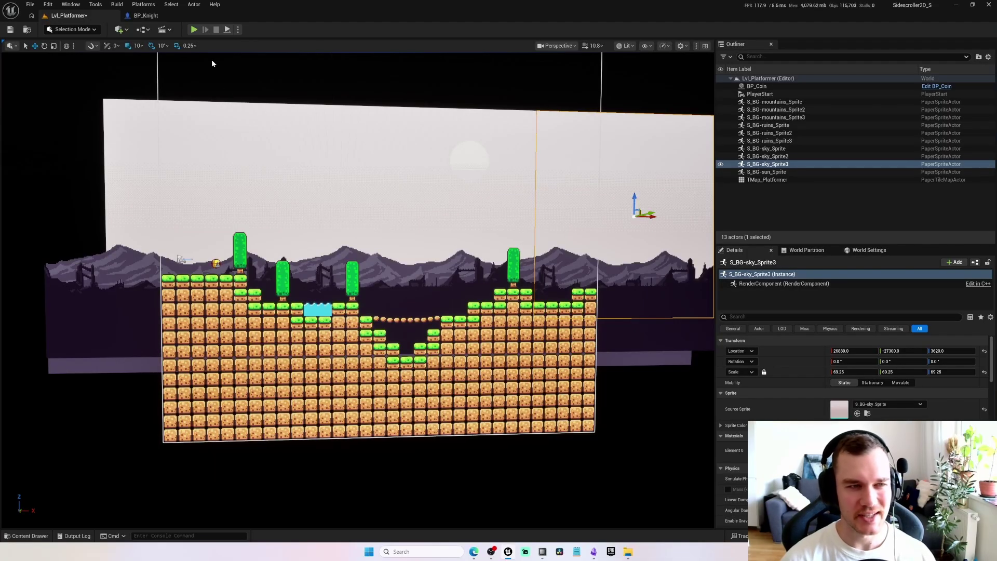
Play-test the level by running the knight across it to check the extended background, and stop the session
{"action": "left_click", "coordinate": [194, 30]}
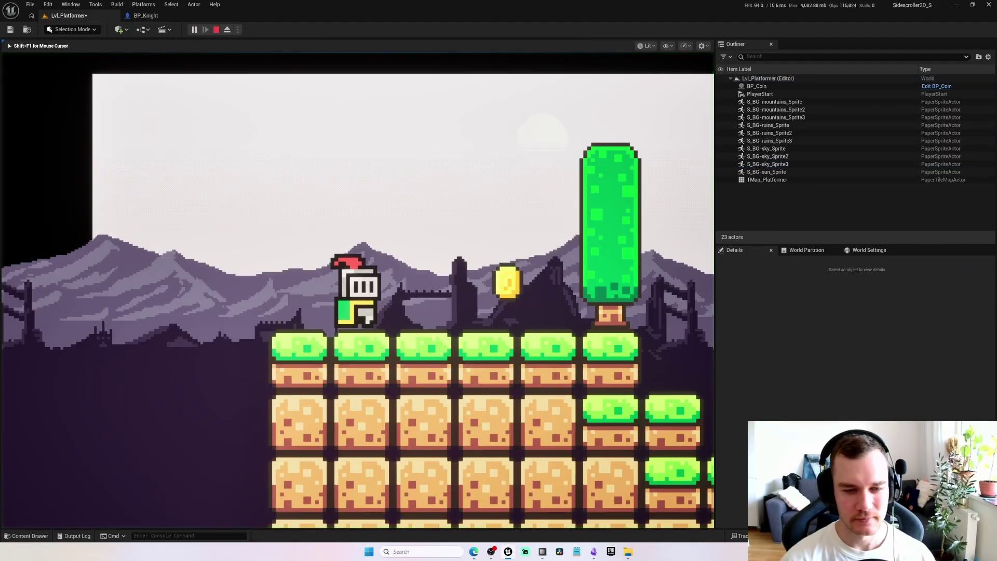
{"action": "key", "text": "d"}
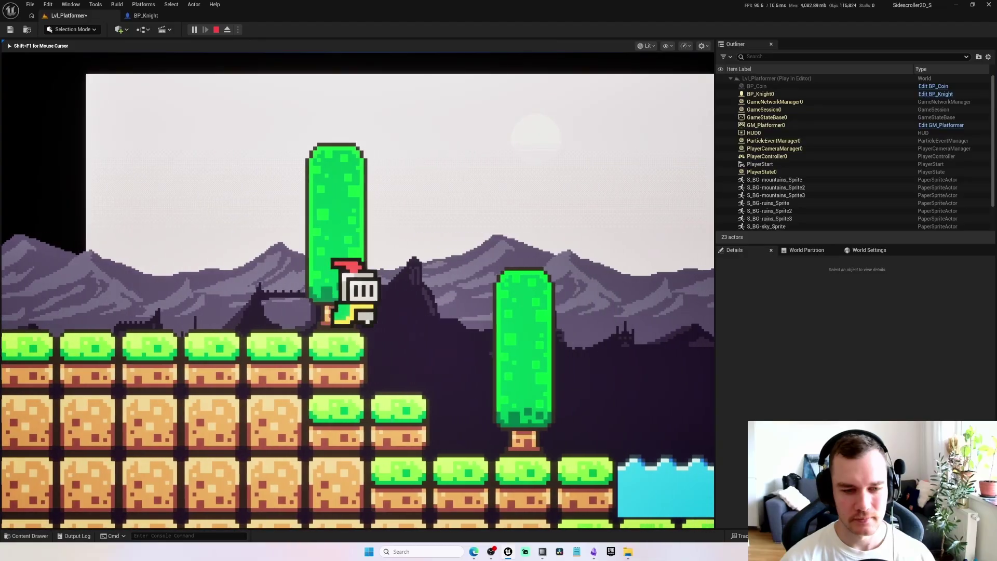
{"action": "key", "text": "d"}
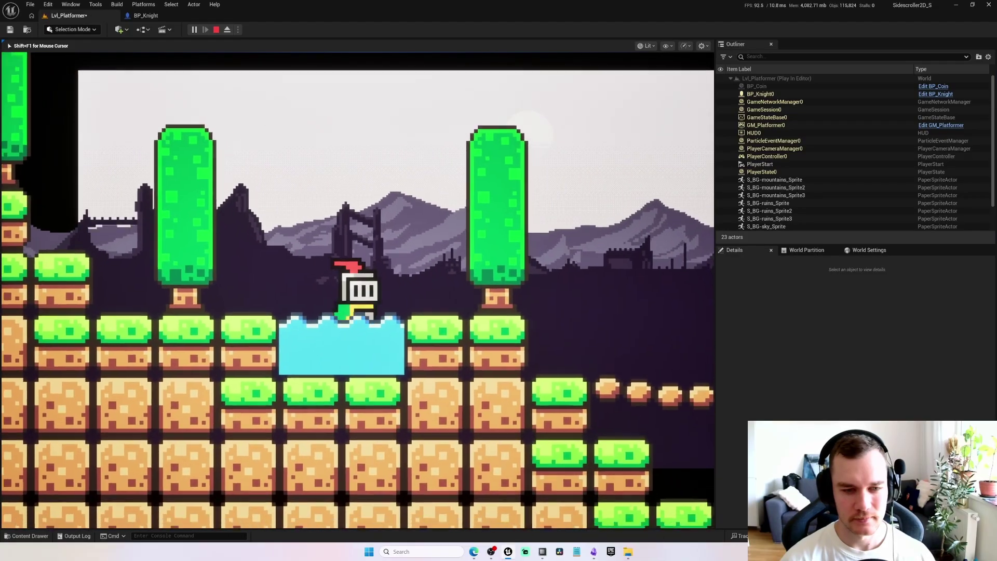
{"action": "key", "text": "d"}
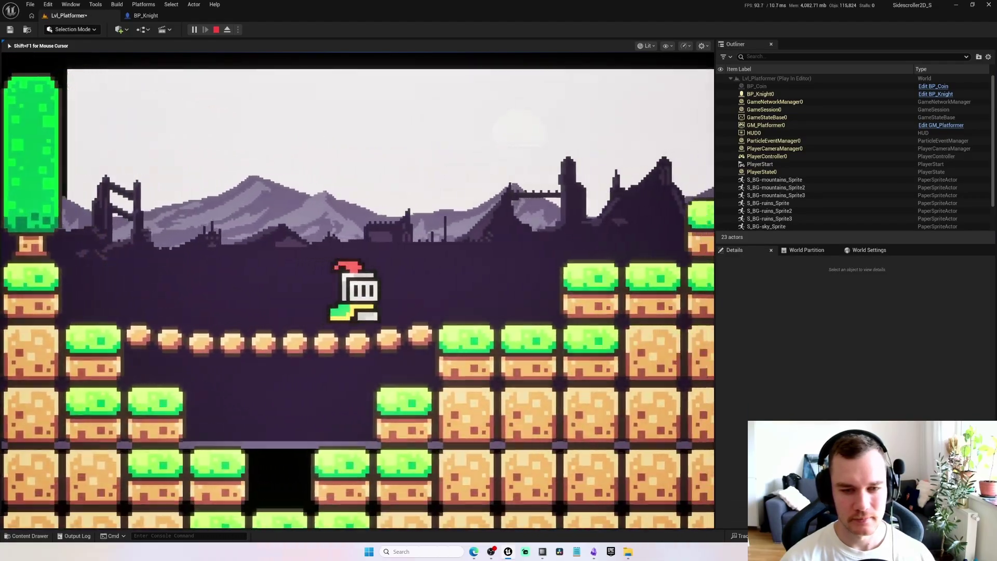
{"action": "key", "text": "d"}
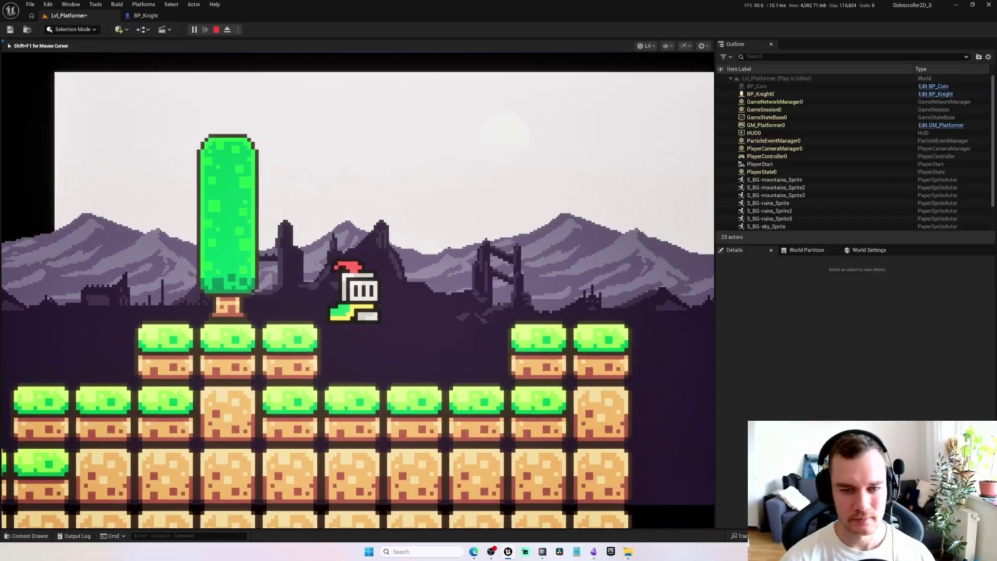
{"action": "key", "text": "d"}
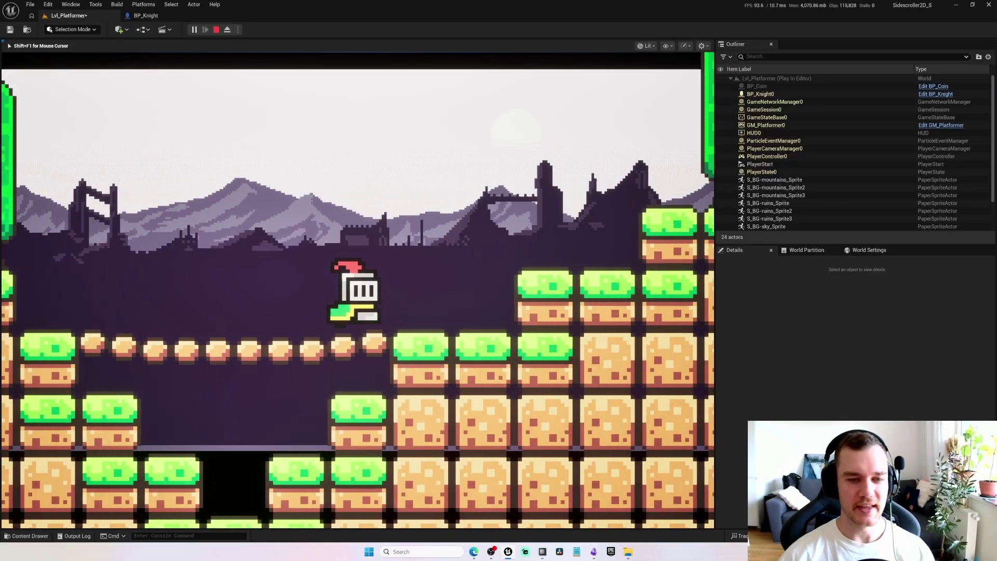
{"action": "key", "text": "a"}
{"action": "key", "text": "d"}
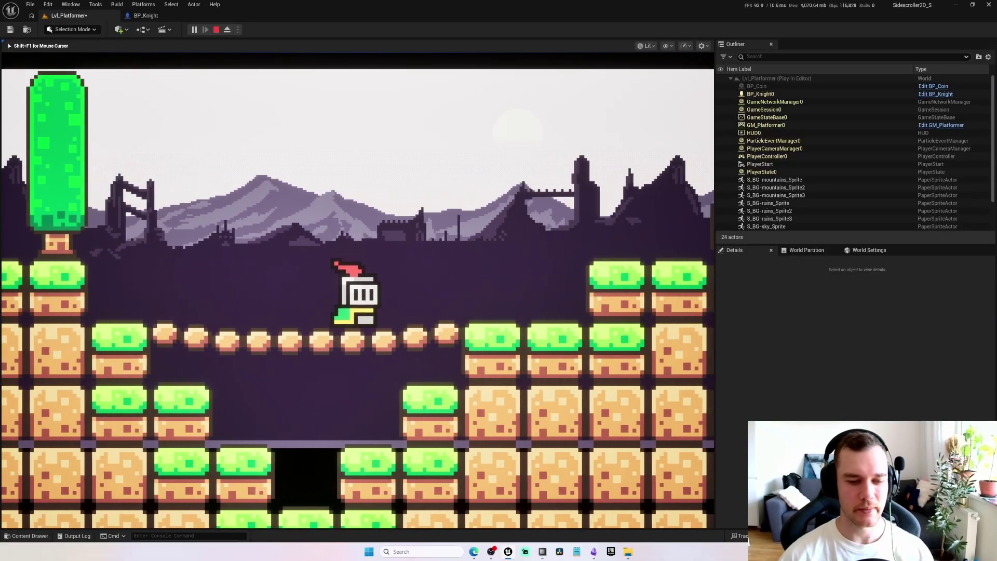
{"action": "key", "text": "a"}
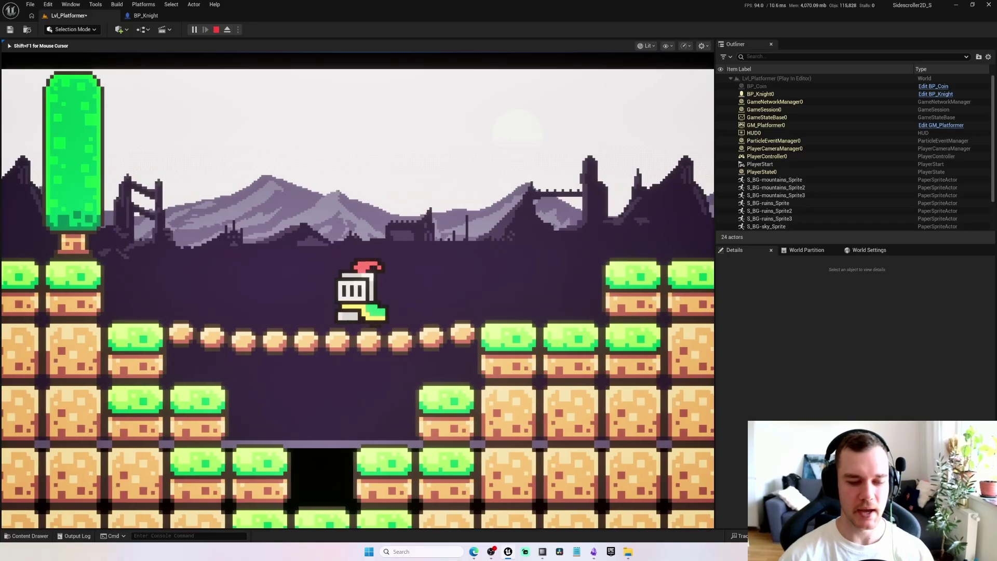
{"action": "key", "text": "a"}
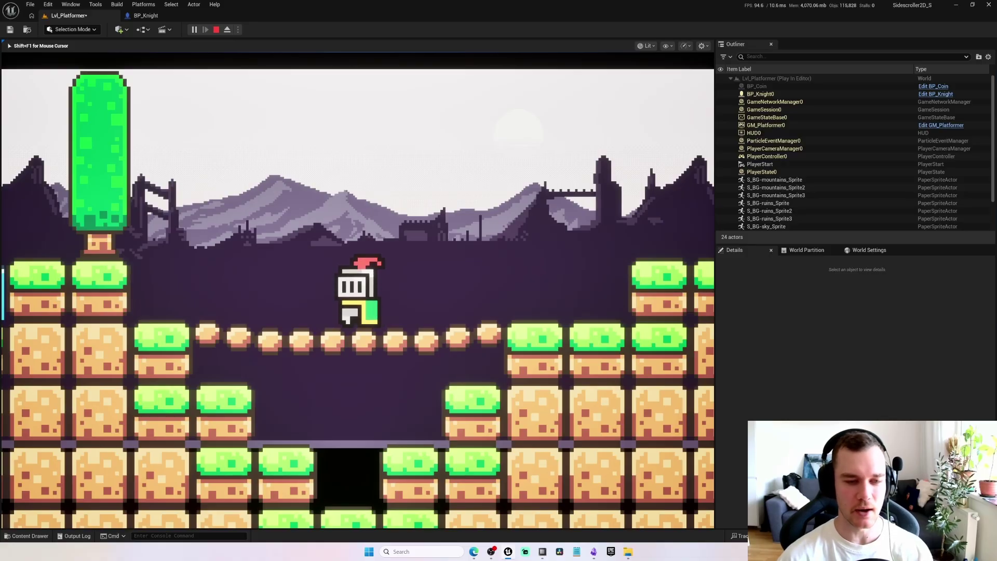
{"action": "key", "text": "Escape"}
Duplicate the original ruins sprite downward along Z to about -2390, behind the pit under the bridge
{"action": "key", "text": "s"}
{"action": "right_click_drag", "start_coordinate": [583, 275], "coordinate": [583, 322]}
{"action": "left_click", "coordinate": [583, 275]}
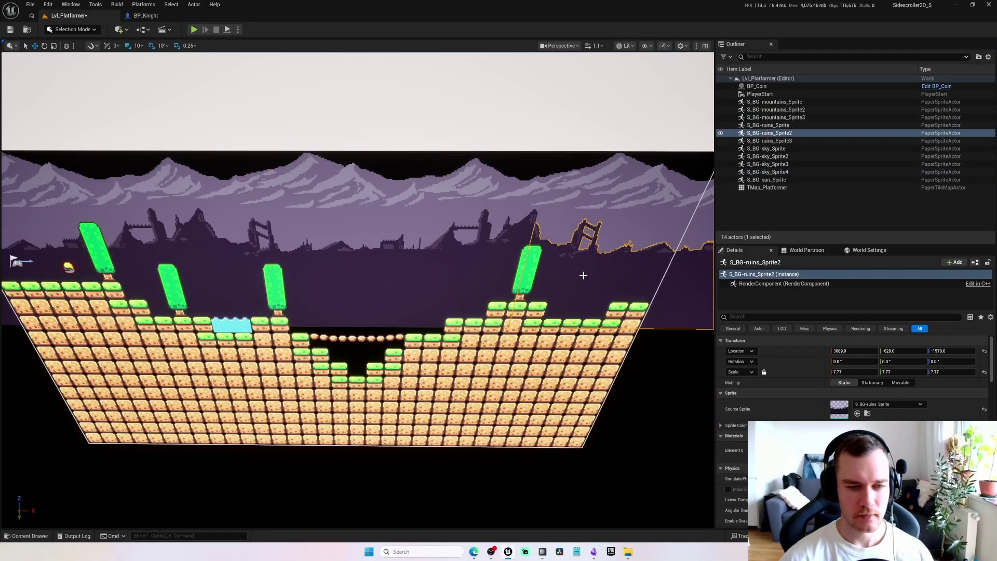
{"action": "left_click", "coordinate": [352, 307]}
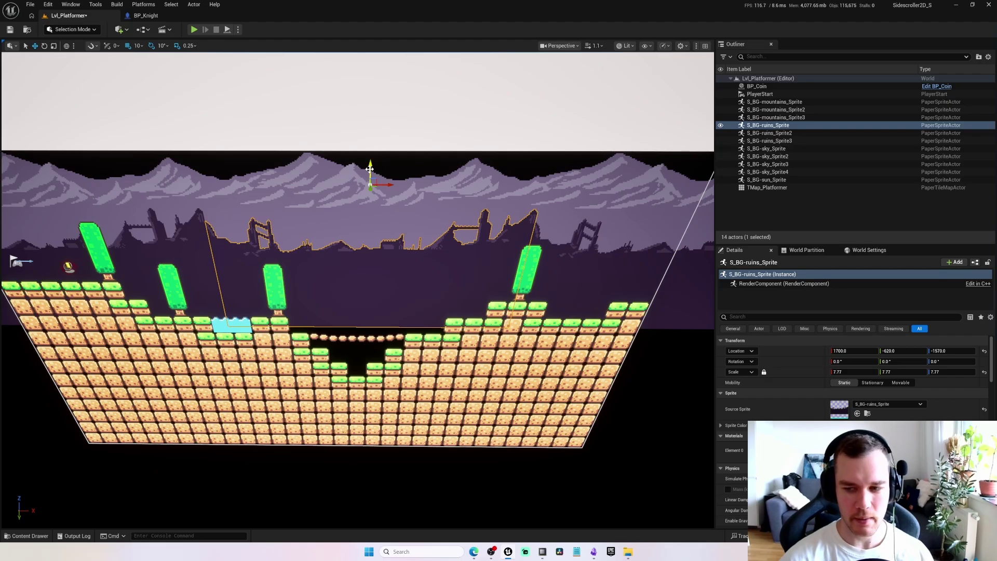
{"action": "left_click_drag", "start_coordinate": [370, 168], "coordinate": [365, 274], "text": "alt"}
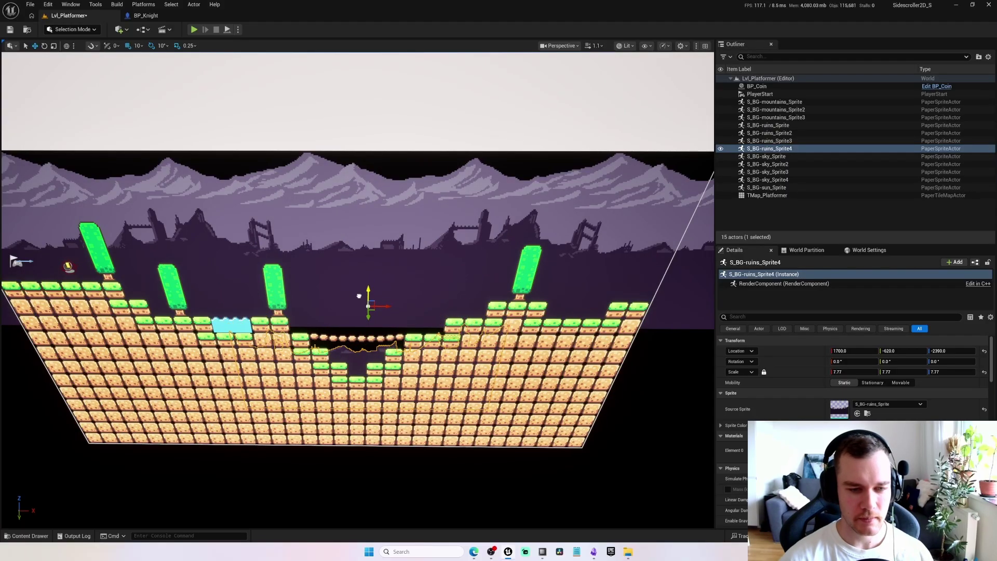
Rotate the lower ruins copy 180° about its X axis so it is upside down
{"action": "right_click_drag", "start_coordinate": [411, 290], "coordinate": [406, 313]}
{"action": "key", "text": "w"}
{"action": "key", "text": "e"}
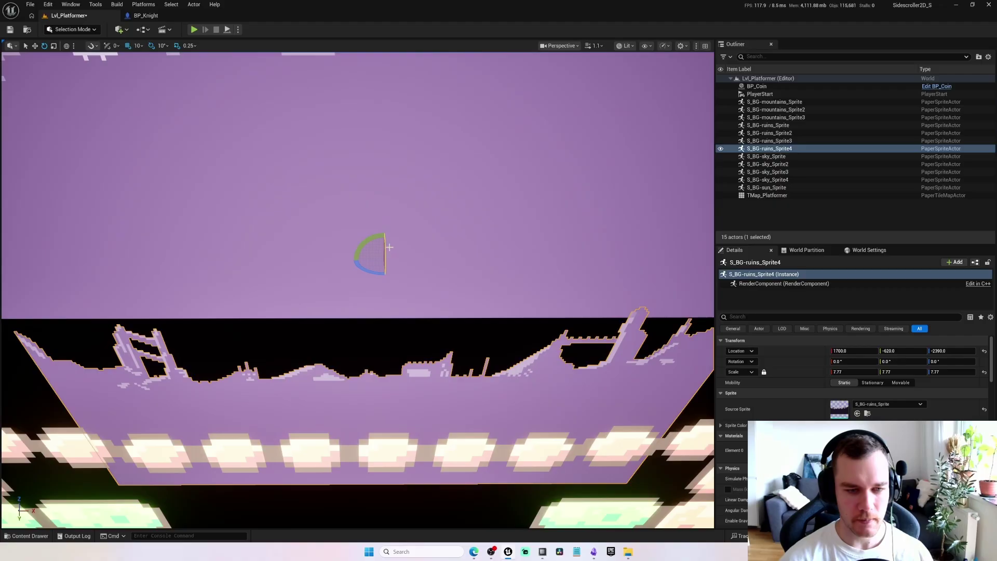
{"action": "left_click_drag", "start_coordinate": [385, 248], "coordinate": [385, 317]}
Lower the flipped ruins copy to about Z -3559 so its straight edge meets the bottom of the original ruins
{"action": "key", "text": "s"}
{"action": "mouse_move", "coordinate": [419, 215]}
{"action": "right_mouse_down"}
{"action": "mouse_move", "coordinate": [422, 200]}
{"action": "mouse_move", "coordinate": [419, 216]}
{"action": "right_mouse_up"}
{"action": "key", "text": "w"}
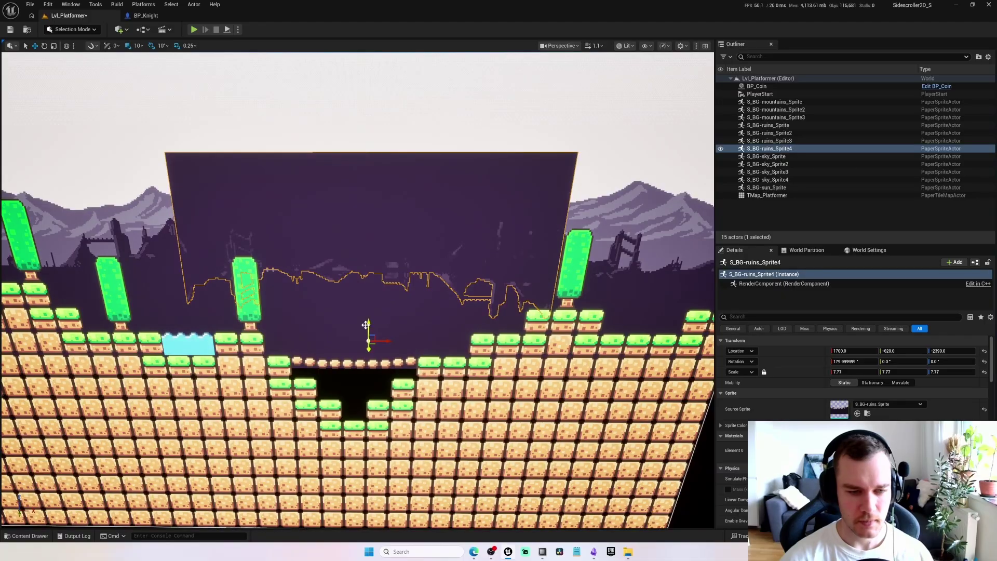
{"action": "left_click_drag", "start_coordinate": [367, 323], "coordinate": [373, 355]}
{"action": "right_click_drag", "start_coordinate": [373, 355], "coordinate": [373, 374]}
{"action": "key", "text": "w"}
{"action": "right_click_drag", "start_coordinate": [358, 291], "coordinate": [384, 291]}
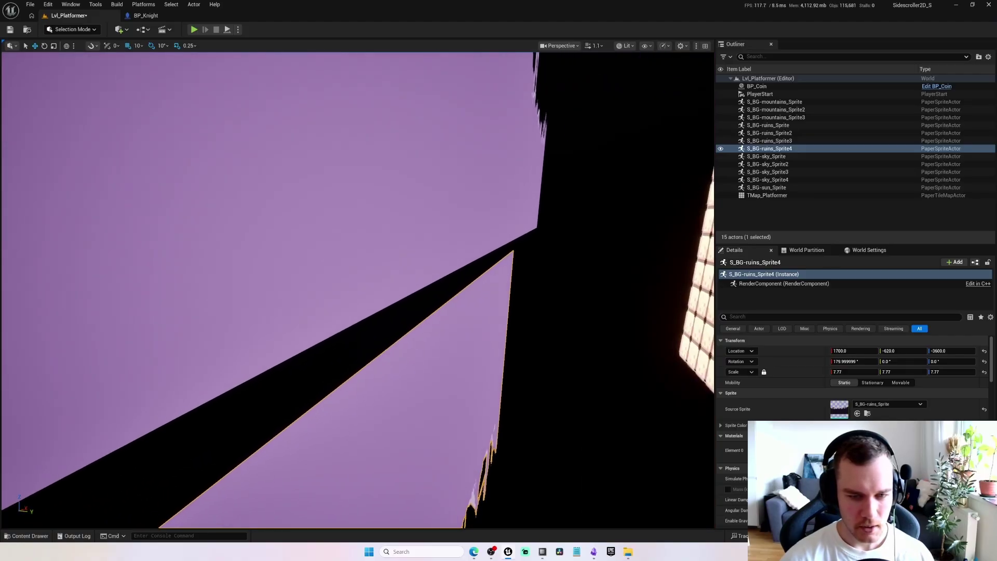
{"action": "right_click_drag", "start_coordinate": [377, 380], "coordinate": [381, 405]}
{"action": "left_click_drag", "start_coordinate": [949, 351], "coordinate": [954, 351]}
{"action": "right_click_drag", "start_coordinate": [467, 332], "coordinate": [467, 342]}
Play-test the level around the bridge pit and the start area to check the background coverage, and stop the session
{"action": "key", "text": "alt+p"}
{"action": "key", "text": "d"}
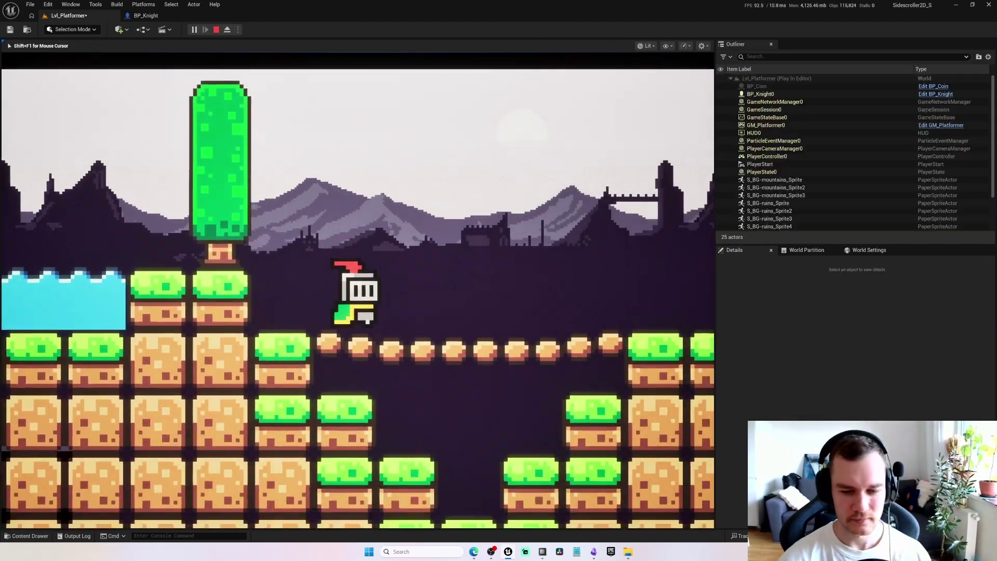
{"action": "key", "text": "a"}
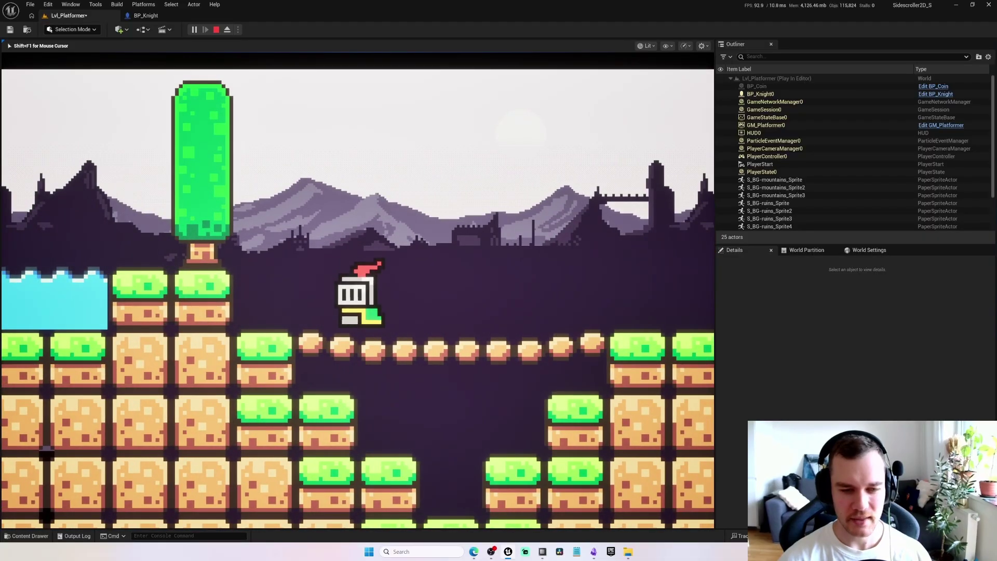
{"action": "key", "text": "d"}
{"action": "key", "text": "space"}
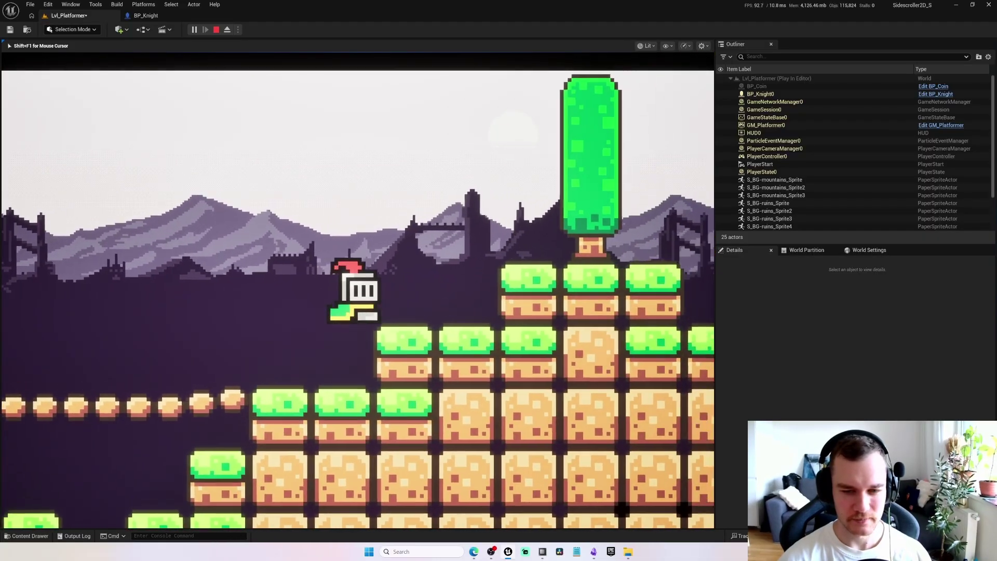
{"action": "key", "text": "space"}
{"action": "key", "text": "d"}
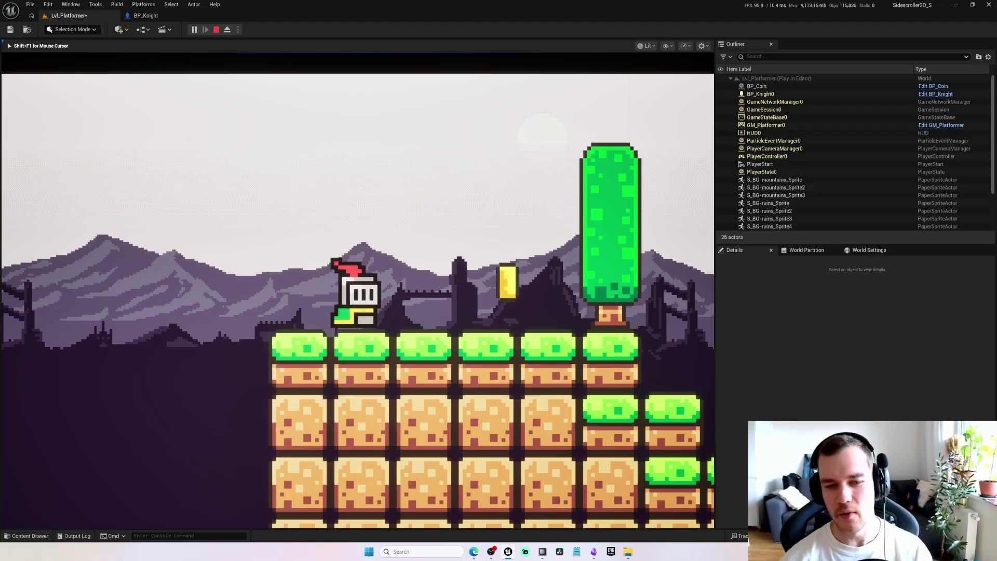
{"action": "key", "text": "d"}
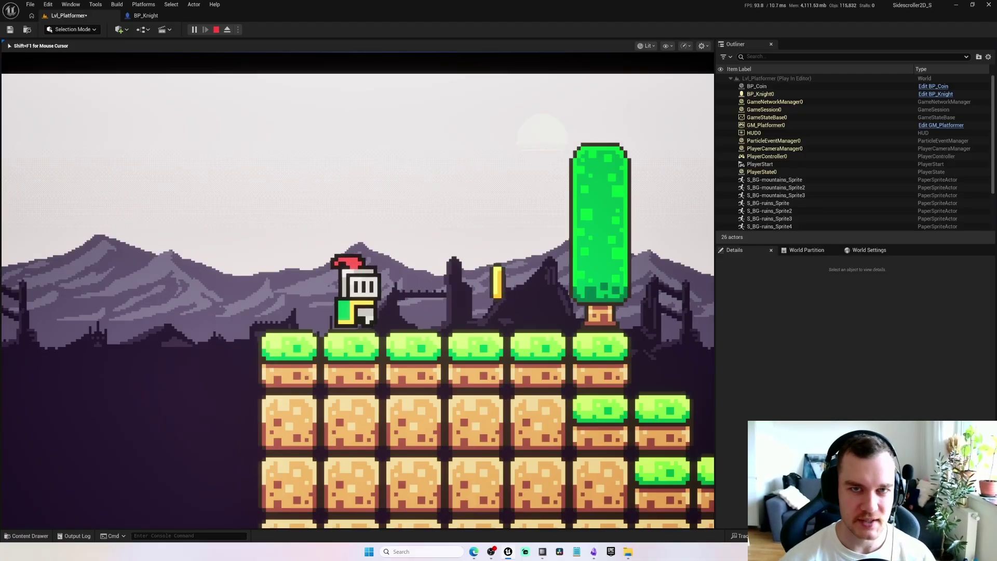
{"action": "key", "text": "Escape"}
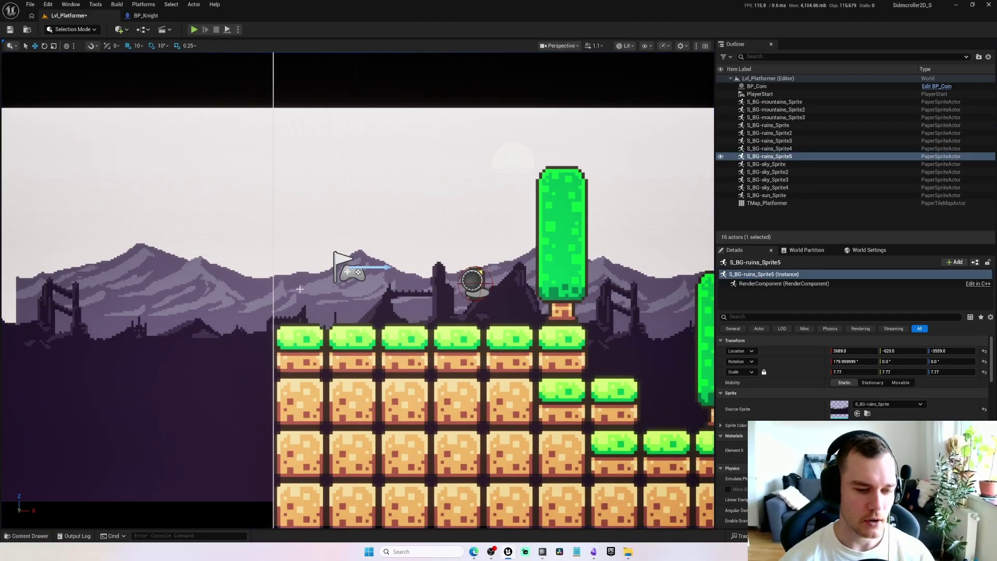
In the BP_Knight blueprint, set the Camera component's exposure Metering Mode to Manual
{"action": "key", "text": "ctrl+space"}
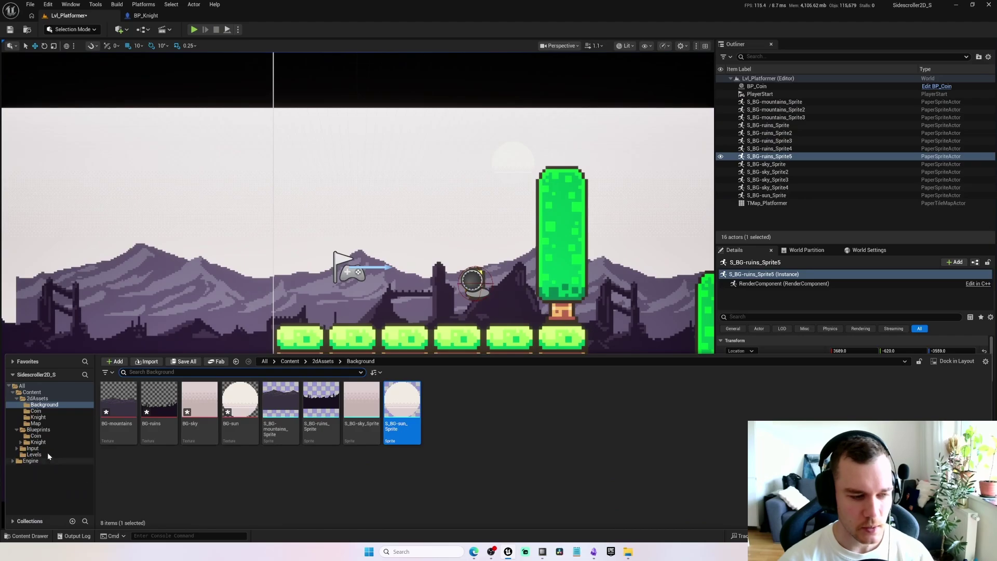
{"action": "left_click", "coordinate": [38, 442]}
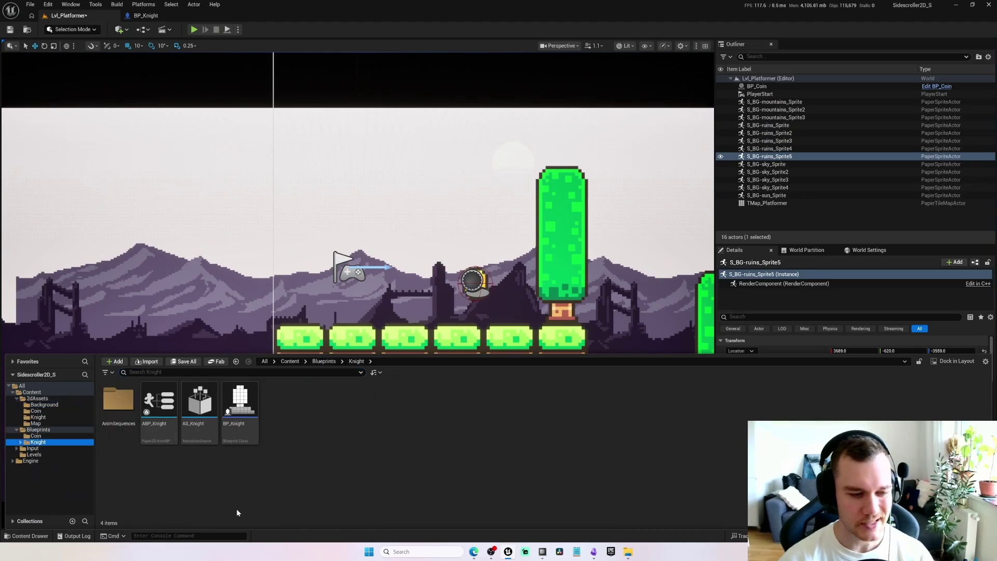
{"action": "double_click", "coordinate": [233, 410]}
{"action": "left_click", "coordinate": [36, 116]}
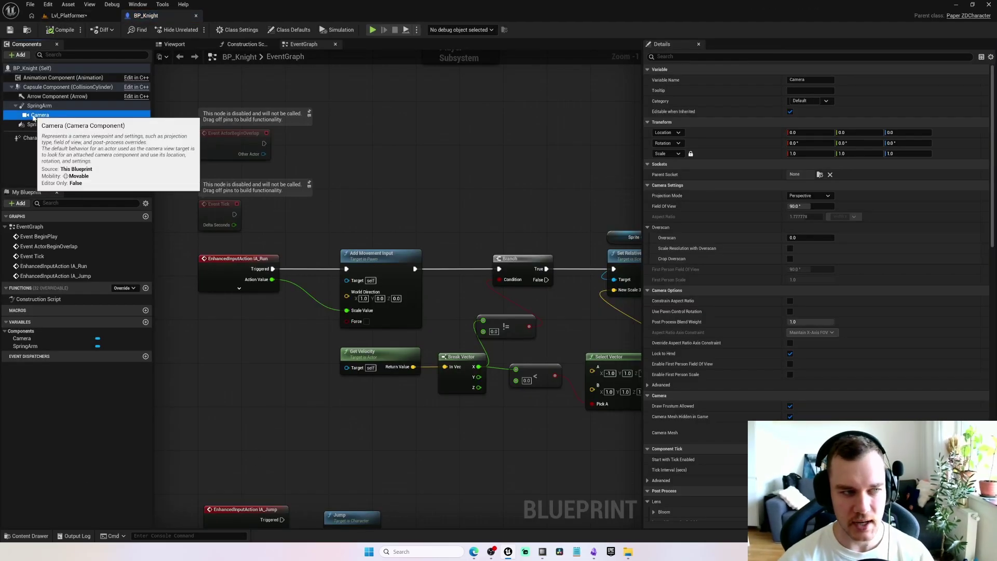
{"action": "left_click", "coordinate": [717, 57]}
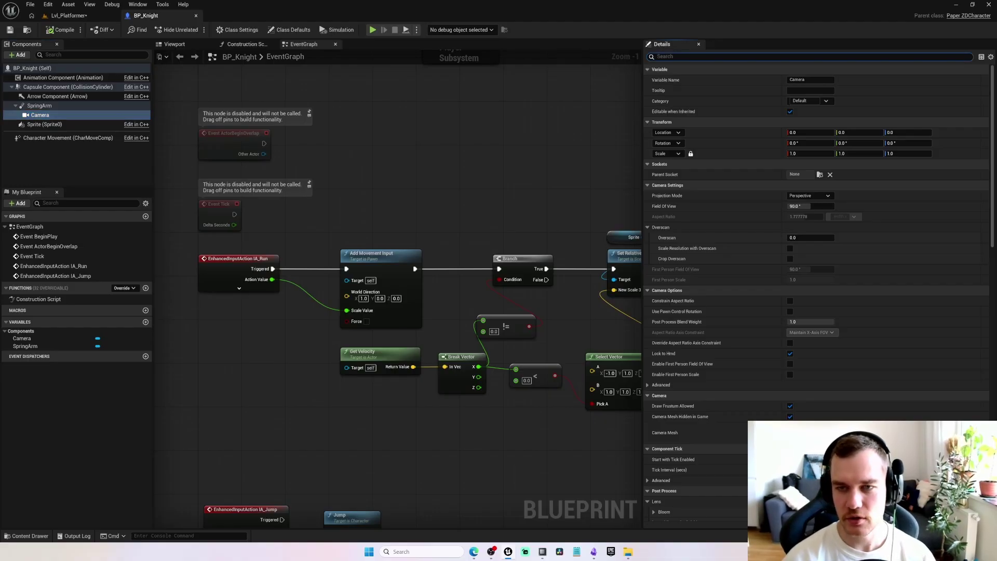
{"action": "type", "text": "metering"}
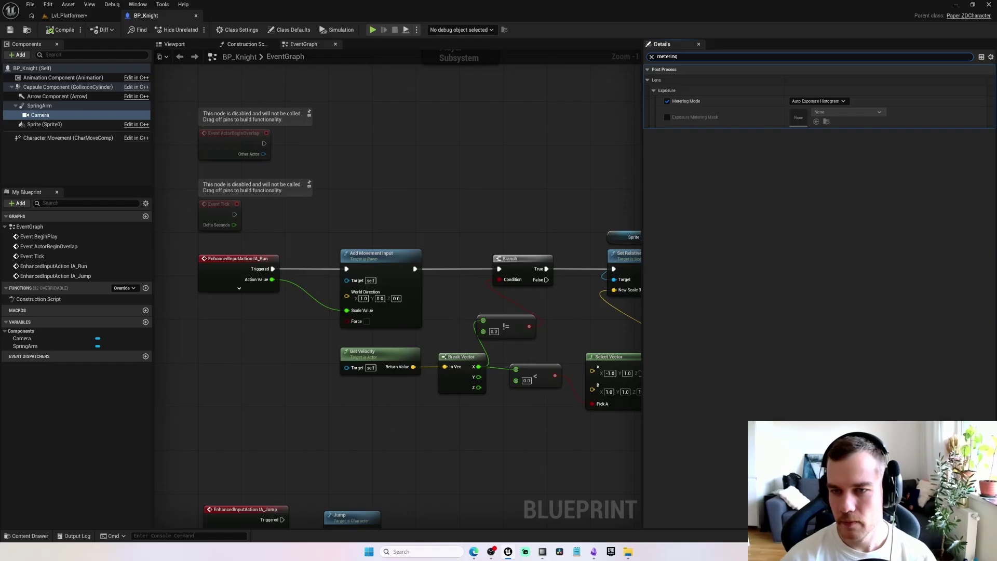
{"action": "left_click", "coordinate": [810, 101]}
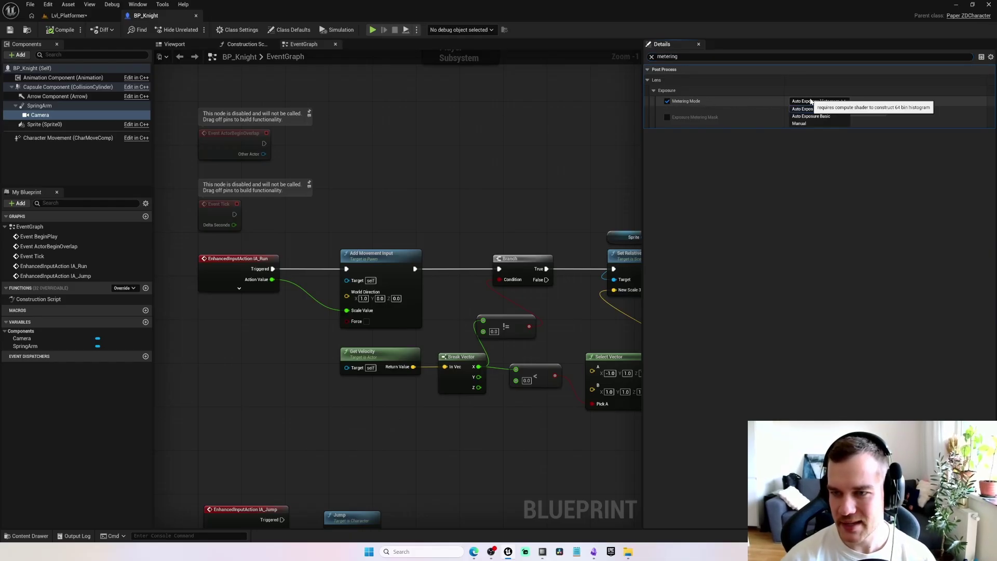
{"action": "left_click", "coordinate": [799, 123]}
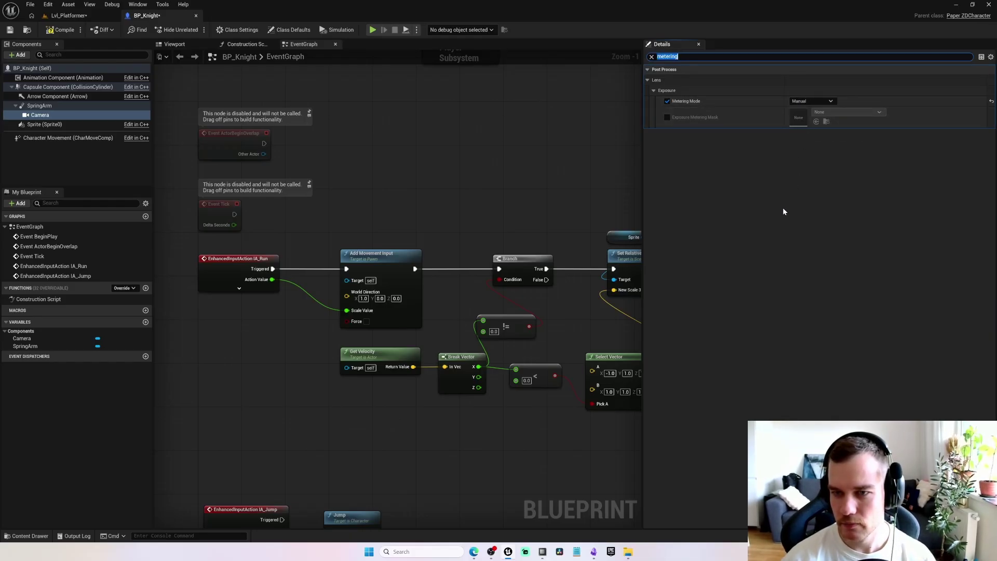
Enable Exposure Compensation on the knight's Camera and set it to 10.0
{"action": "key", "text": "BackSpace"}
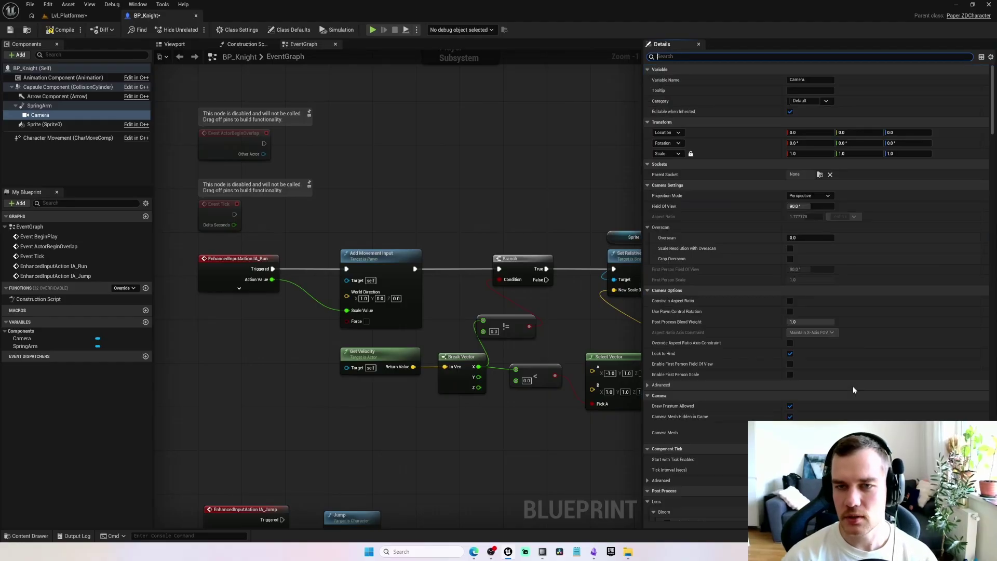
{"action": "type", "text": "exposure"}
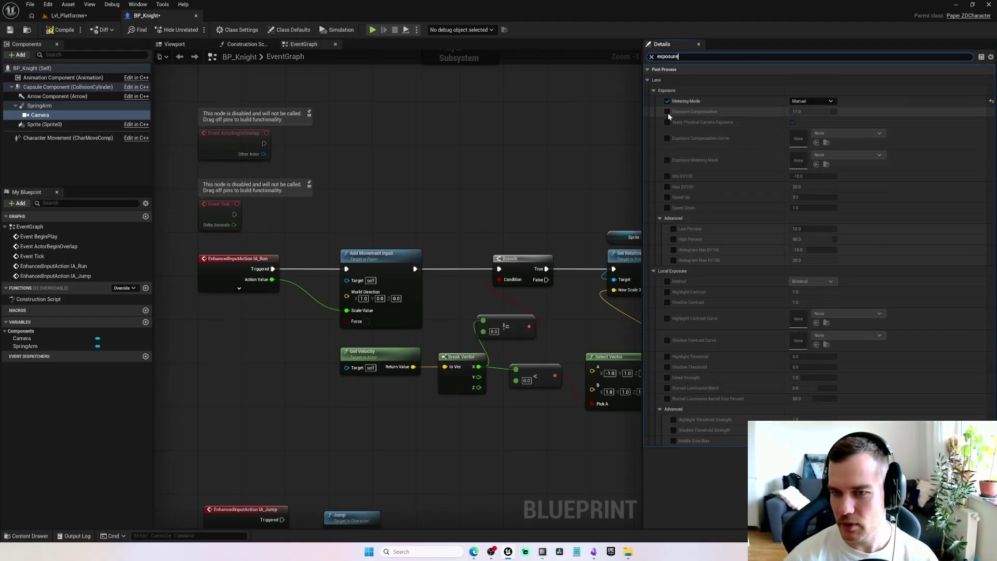
{"action": "left_click", "coordinate": [666, 112]}
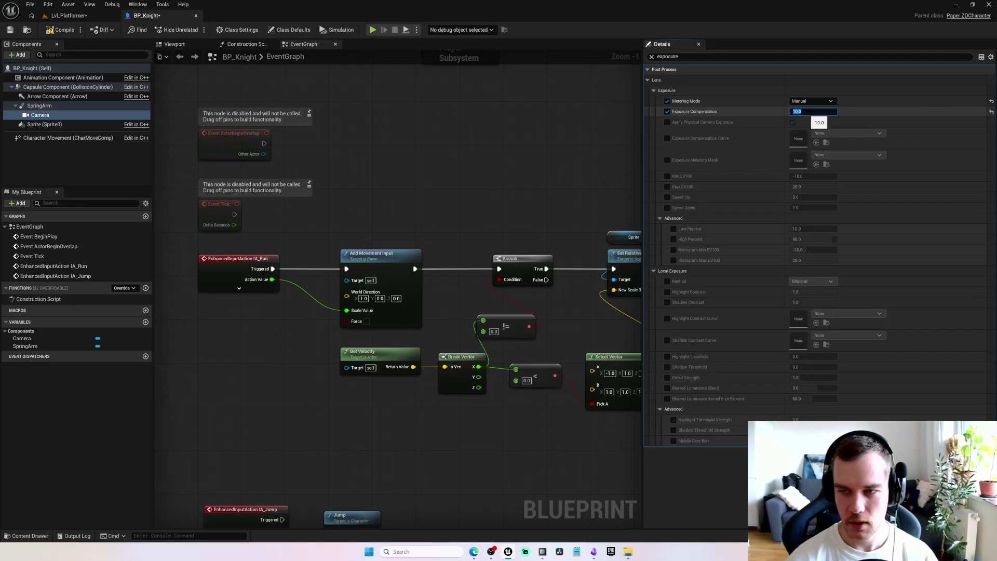
Play-test the platformer level from the start across the bridge to check the brightness with manual exposure, and stop the session
{"action": "left_click", "coordinate": [67, 15]}
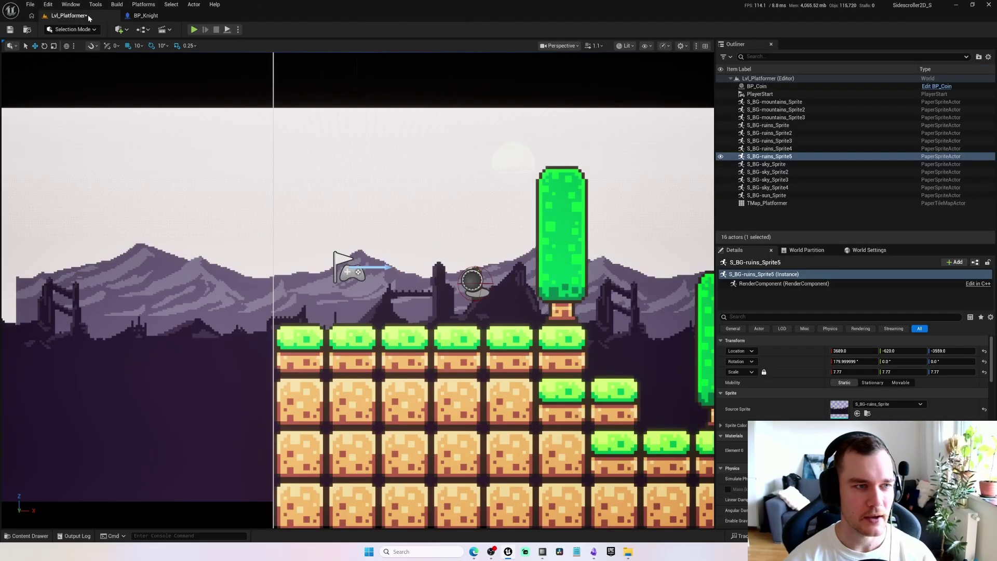
{"action": "left_click", "coordinate": [195, 29]}
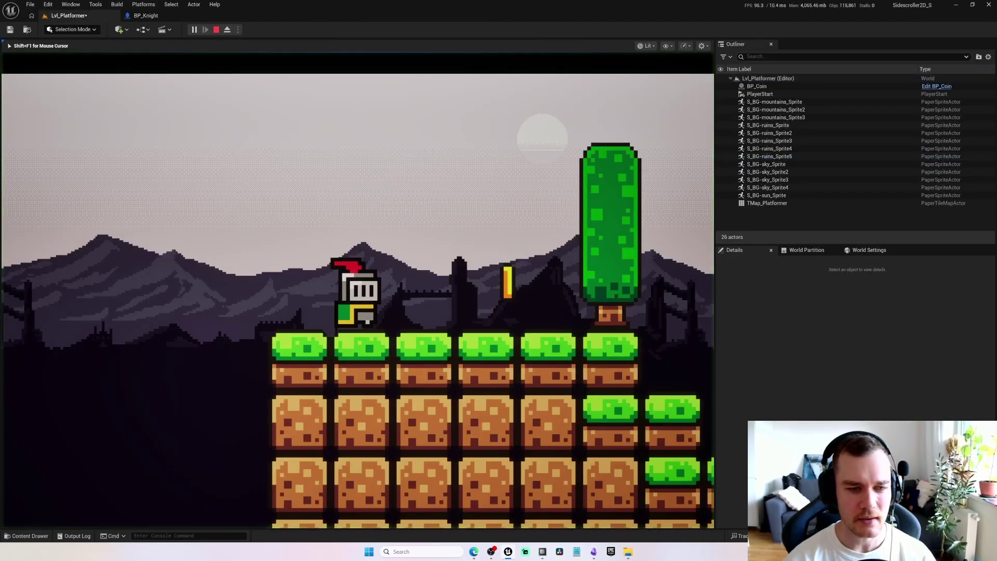
{"action": "key", "text": "d"}
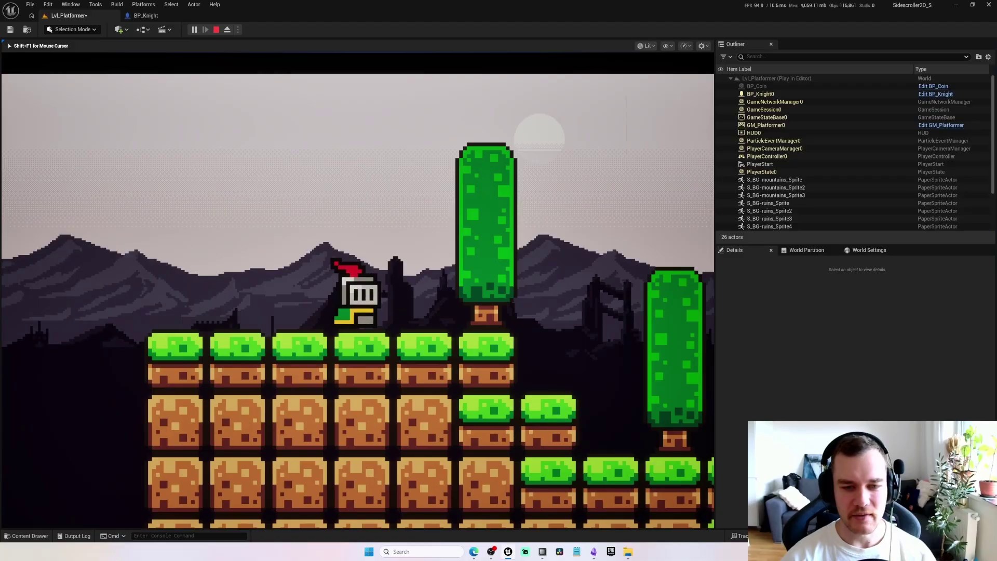
{"action": "key", "text": "d"}
{"action": "key", "text": "d"}
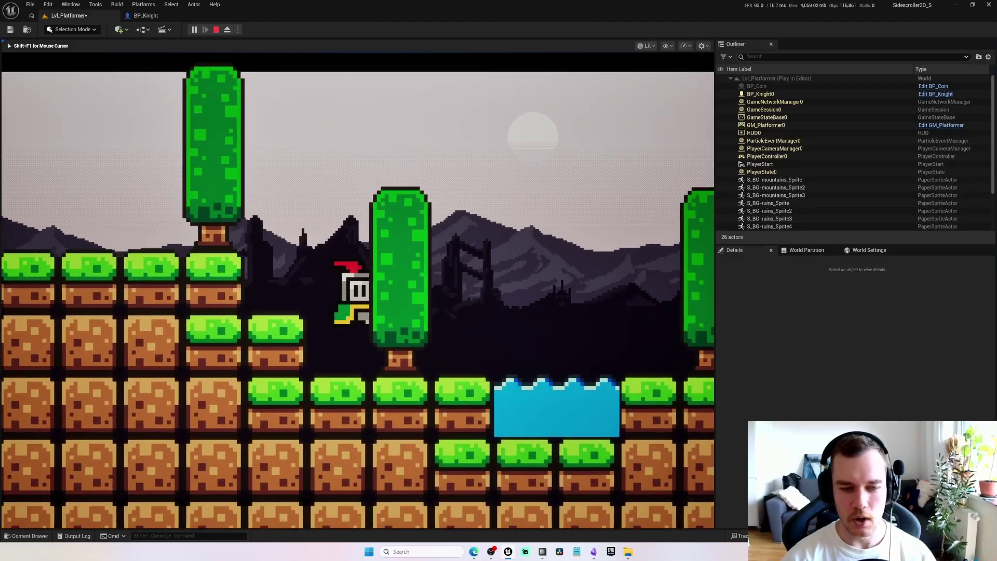
{"action": "key", "text": "d"}
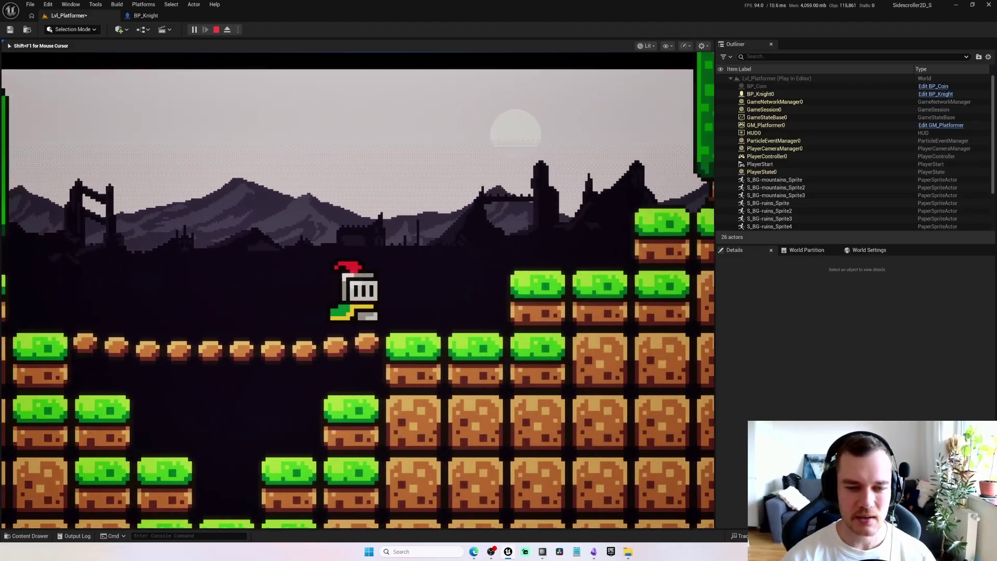
{"action": "key", "text": "d"}
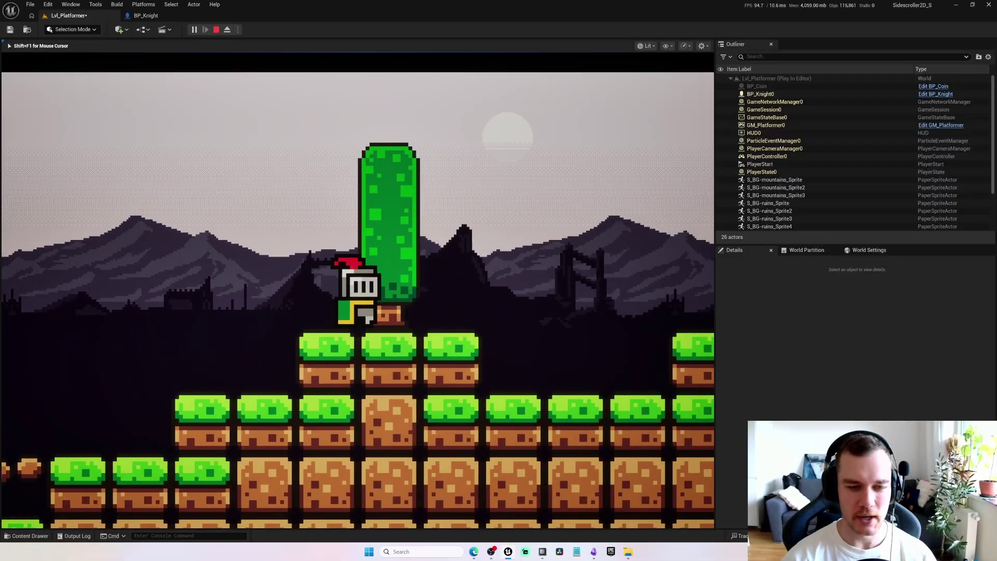
{"action": "key", "text": "Escape"}
{"action": "left_click", "coordinate": [381, 182]}
Raise the Exposure Compensation of the Camera in the BP_Knight blueprint to 12.0
{"action": "left_click", "coordinate": [146, 15]}
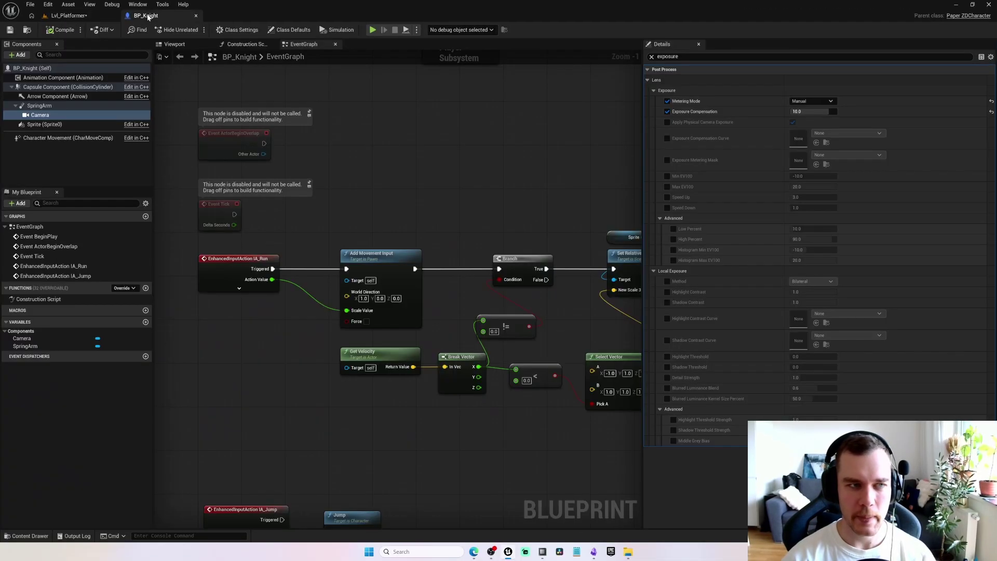
{"action": "left_click", "coordinate": [813, 112]}
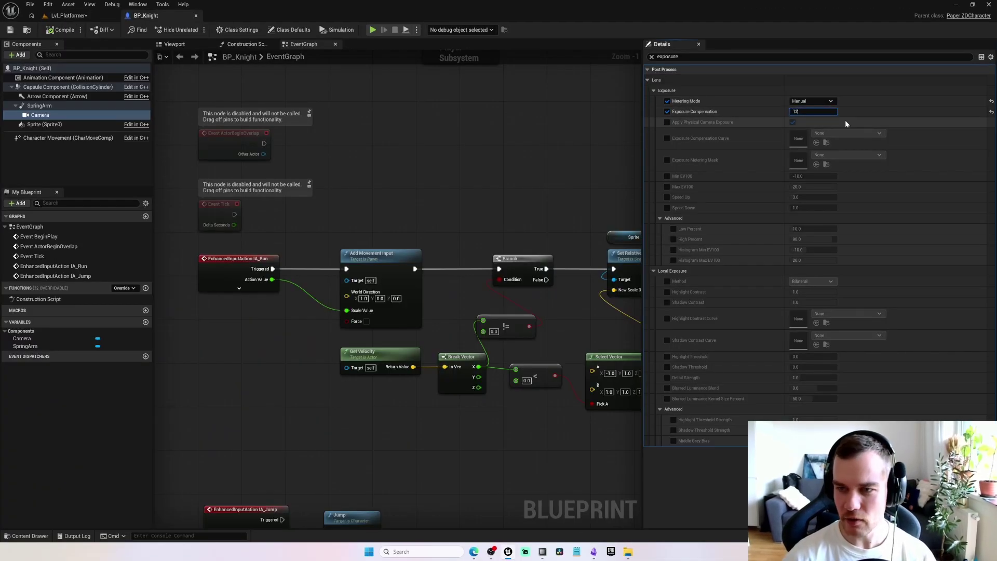
{"action": "type", "text": "12"}
{"action": "key", "text": "Return"}
{"action": "left_click", "coordinate": [655, 120]}
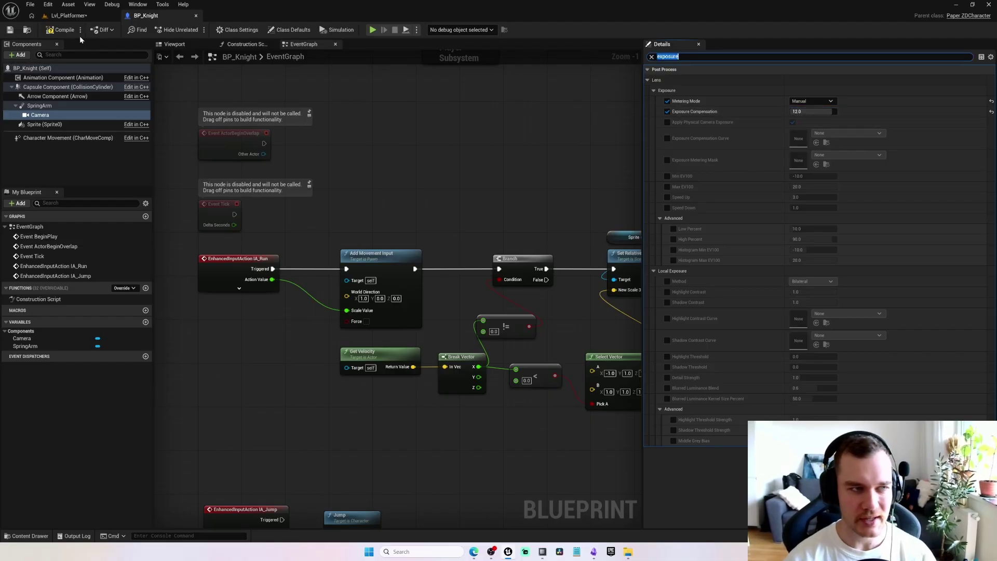
Play-test the level from the start to the bridge to check the brightness at exposure compensation 12.0, and stop the session
{"action": "left_click", "coordinate": [68, 15]}
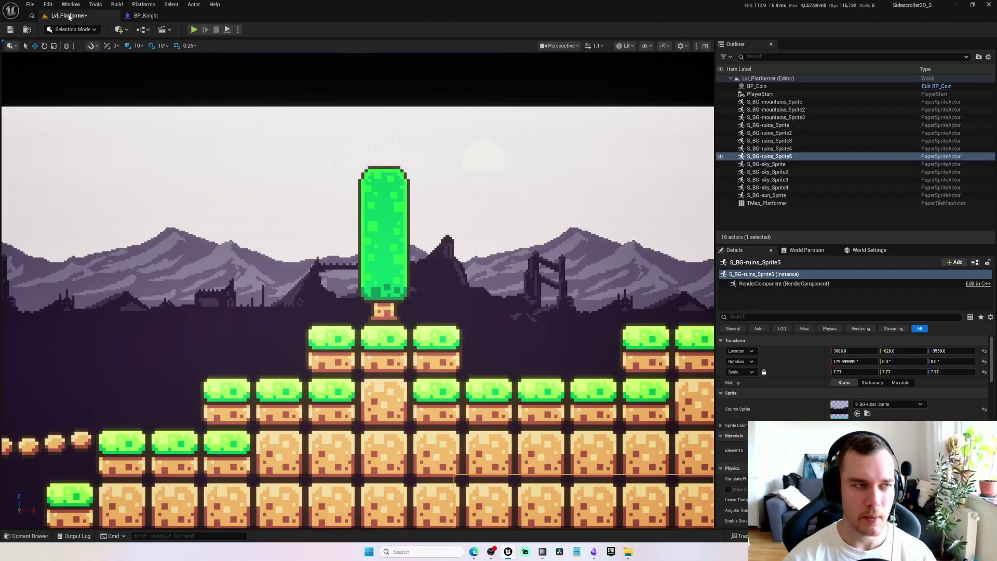
{"action": "left_click", "coordinate": [193, 30]}
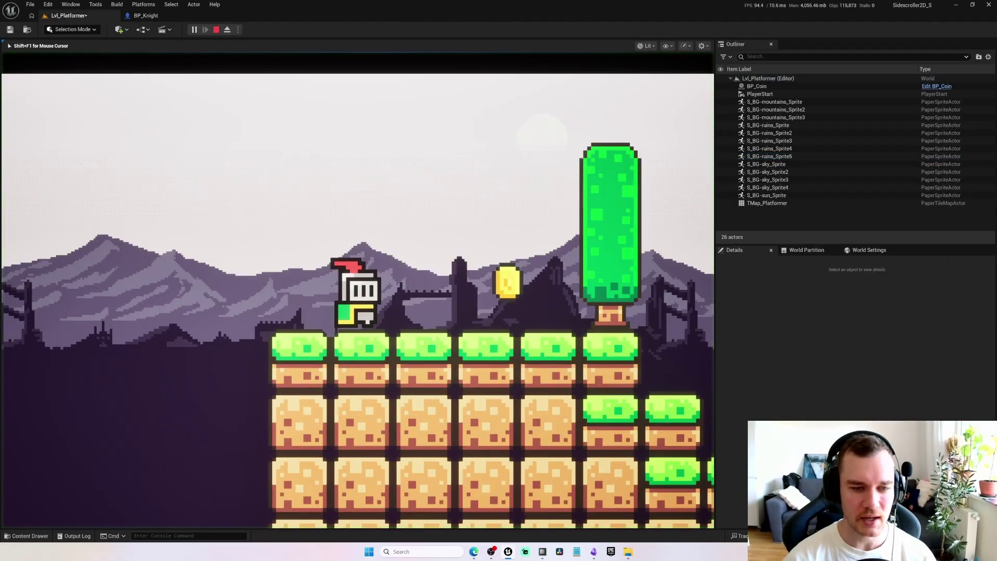
{"action": "key", "text": "d"}
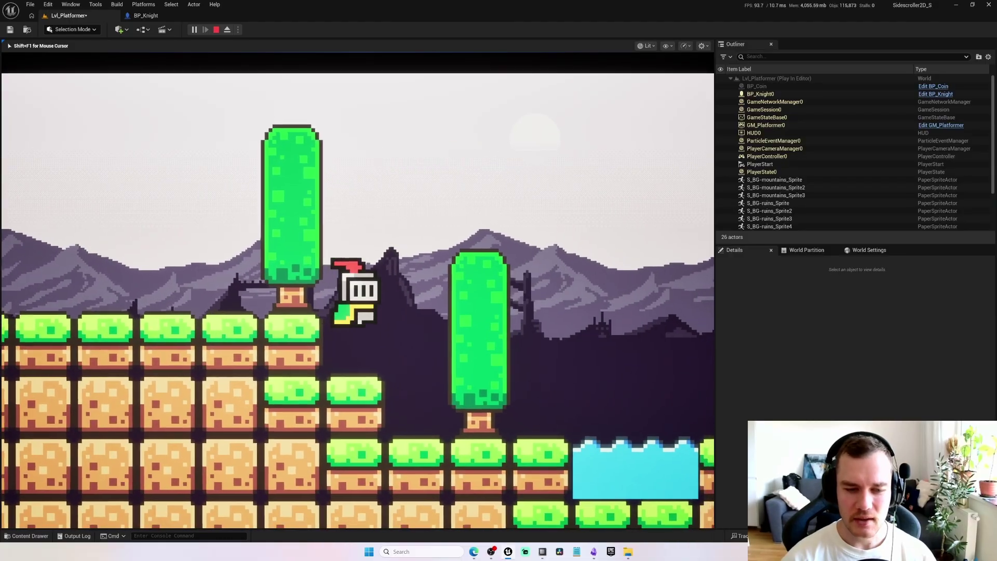
{"action": "key", "text": "d"}
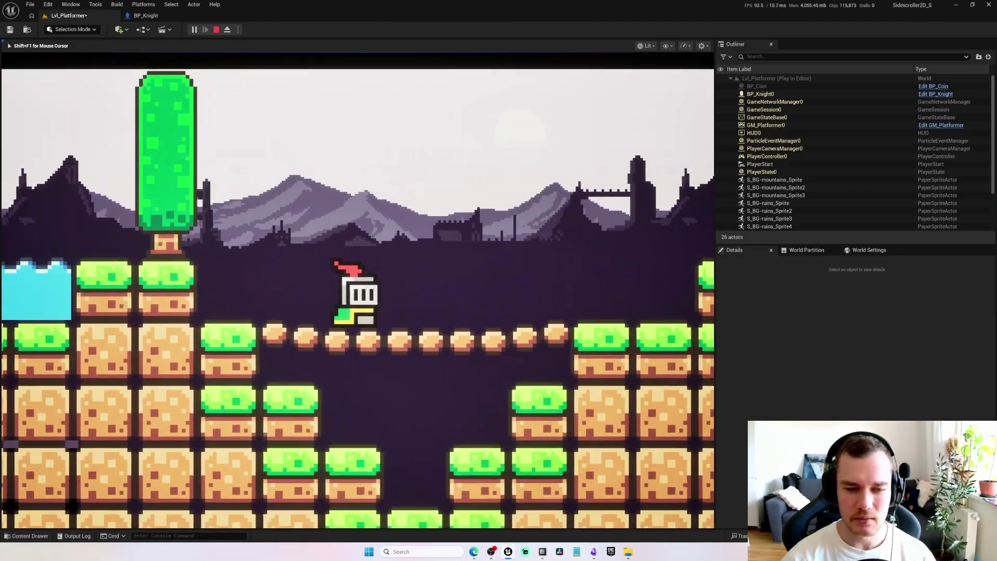
{"action": "key", "text": "Escape"}
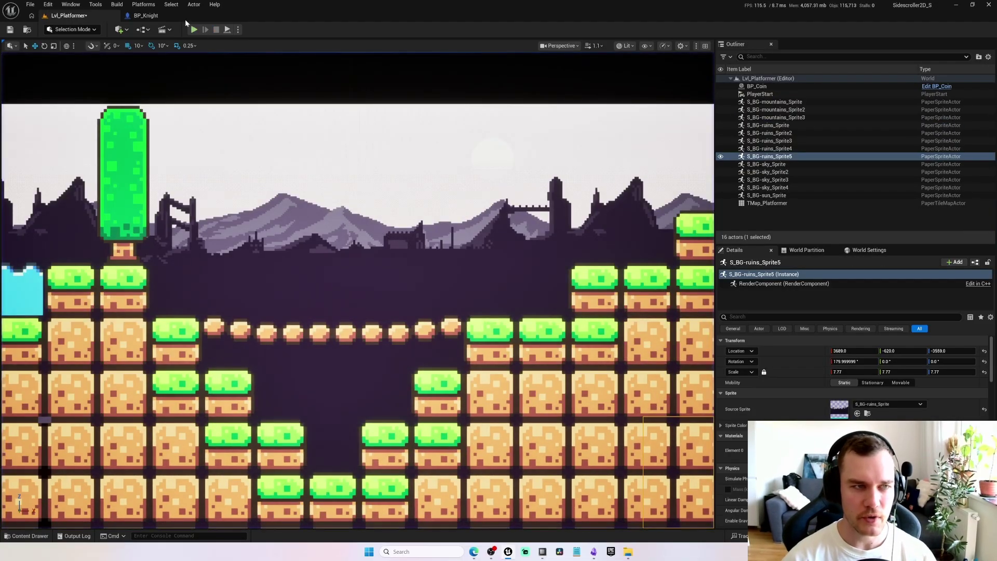
Set the knight Camera's Exposure Compensation to 11.0 and compile the BP_Knight blueprint
{"action": "left_click", "coordinate": [154, 16]}
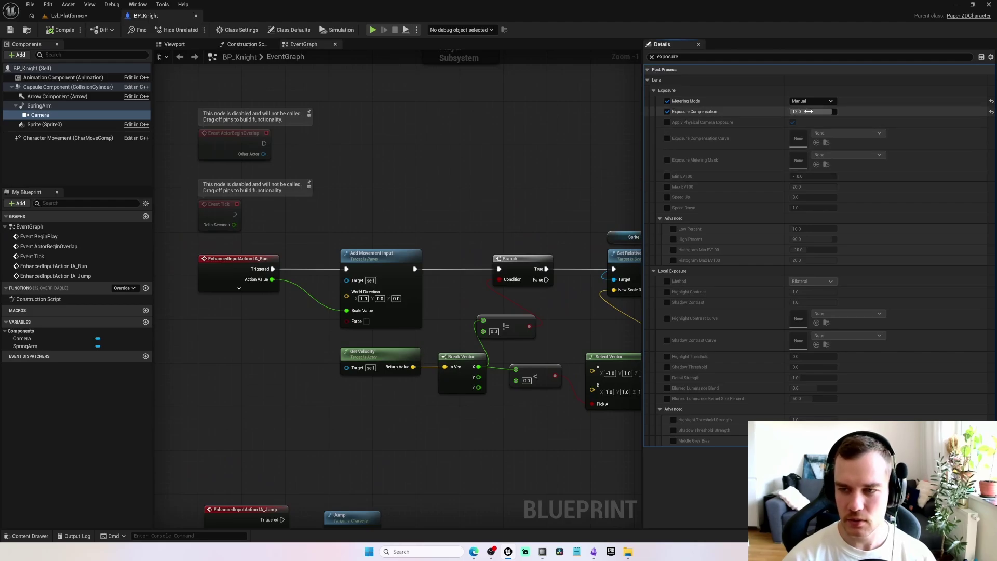
{"action": "type", "text": "11"}
{"action": "key", "text": "Return"}
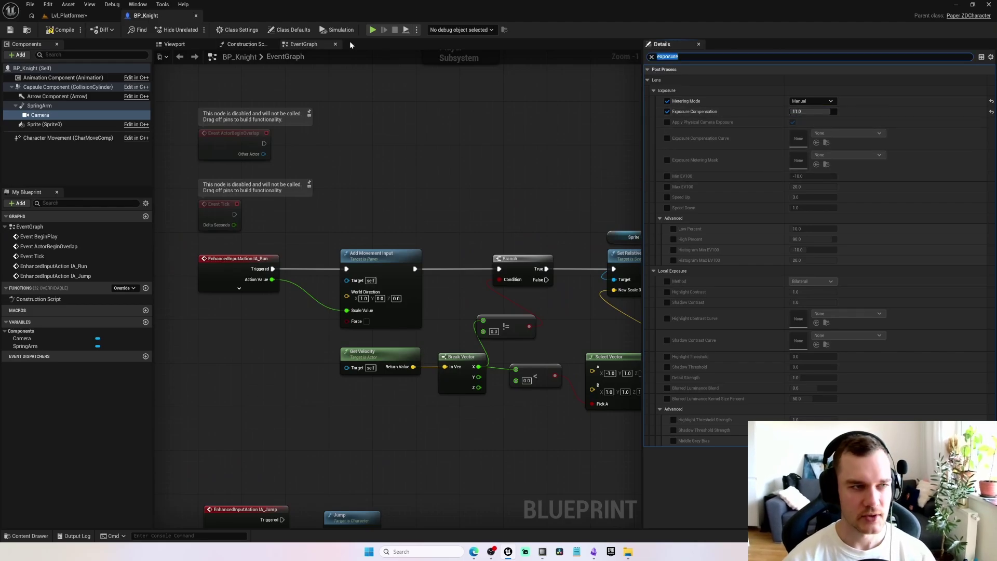
{"action": "left_click", "coordinate": [57, 30]}
Play-test the level at exposure compensation 11.0, running and jumping past the bridge and back to check that brightness stays constant
{"action": "left_click", "coordinate": [68, 16]}
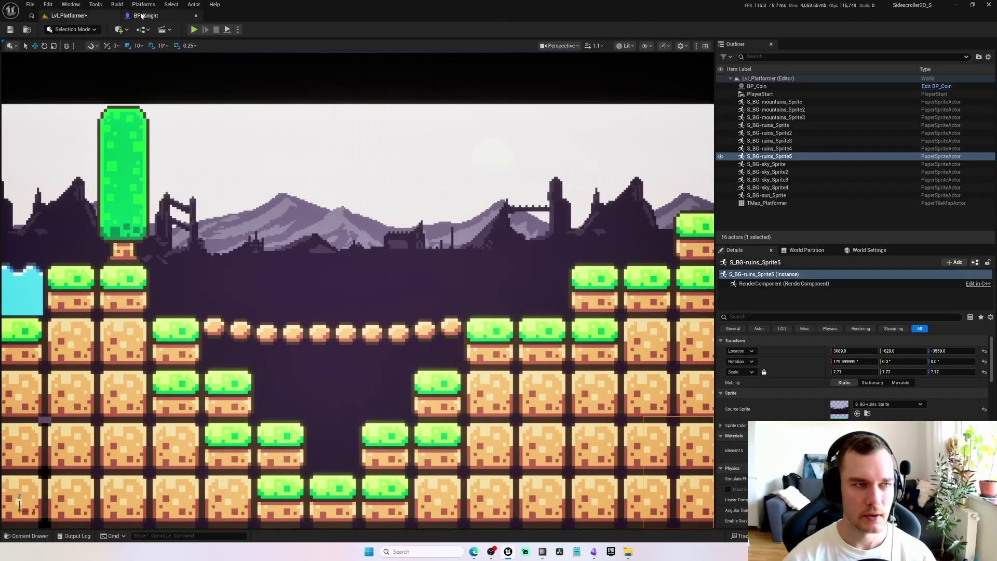
{"action": "left_click", "coordinate": [194, 29]}
{"action": "key", "text": "d"}
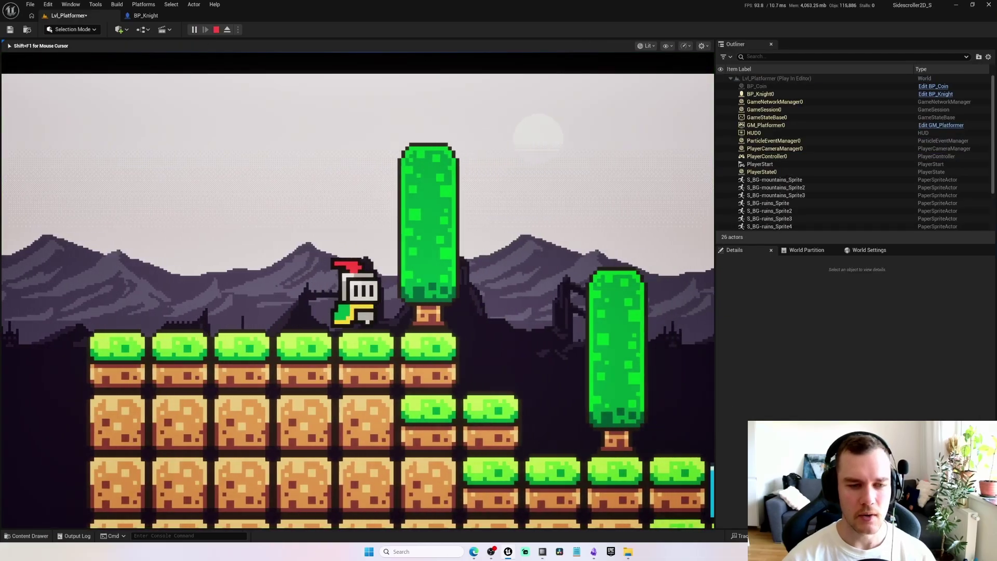
{"action": "key", "text": "space"}
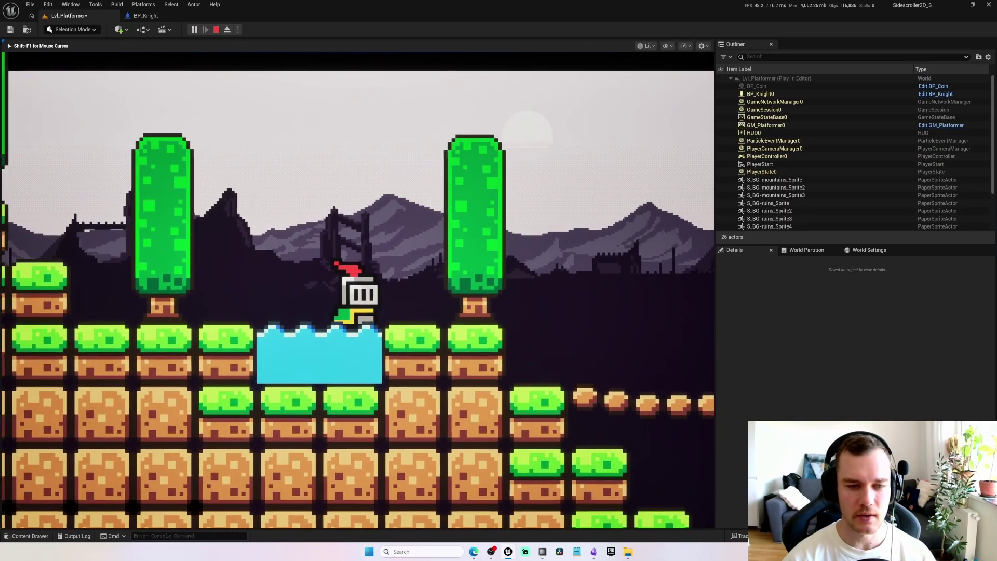
{"action": "key", "text": "space"}
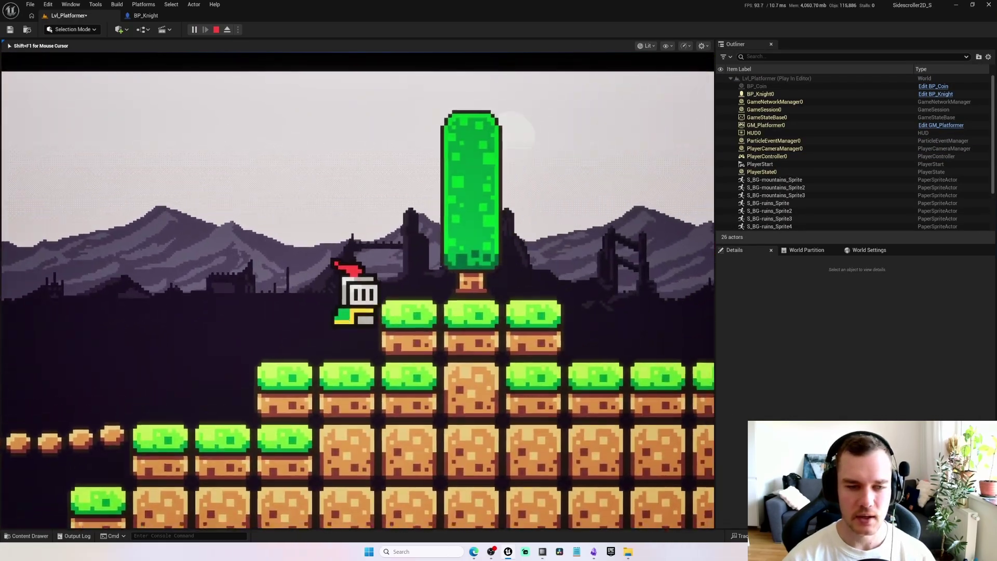
{"action": "key", "text": "space"}
{"action": "key", "text": "a"}
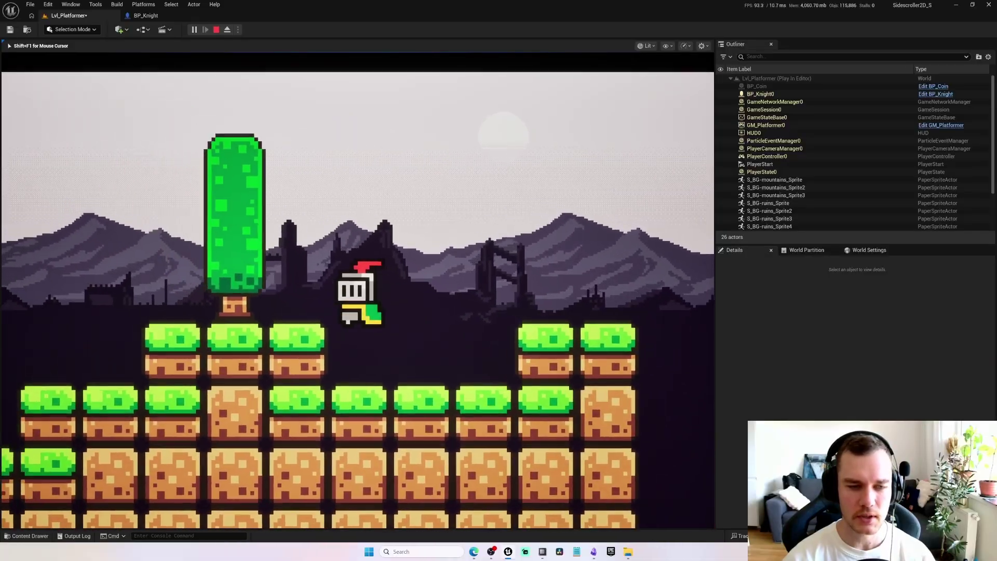
{"action": "key", "text": "d"}
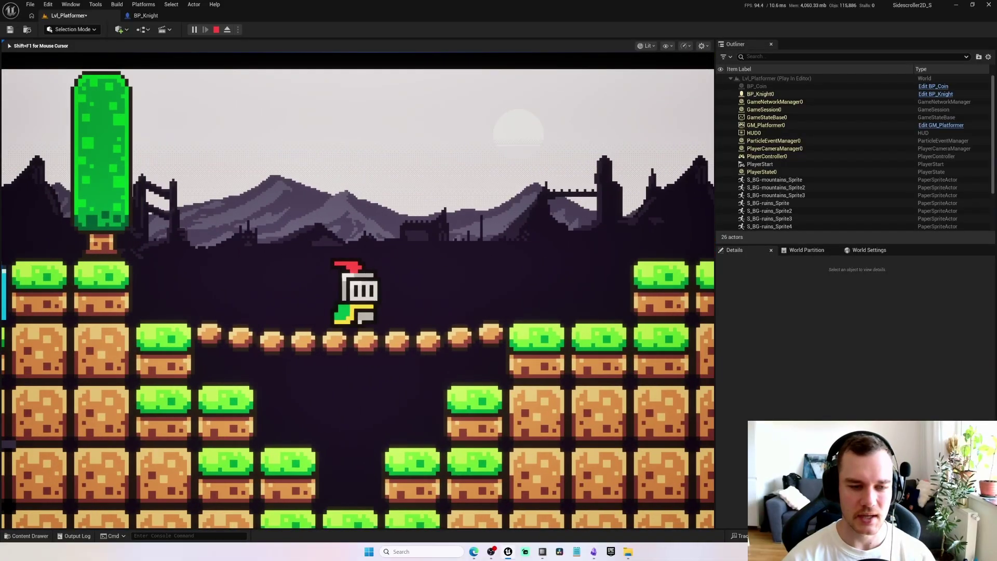
{"action": "key", "text": "a"}
{"action": "key", "text": "space"}
{"action": "key", "text": "space"}
{"action": "key", "text": "space"}
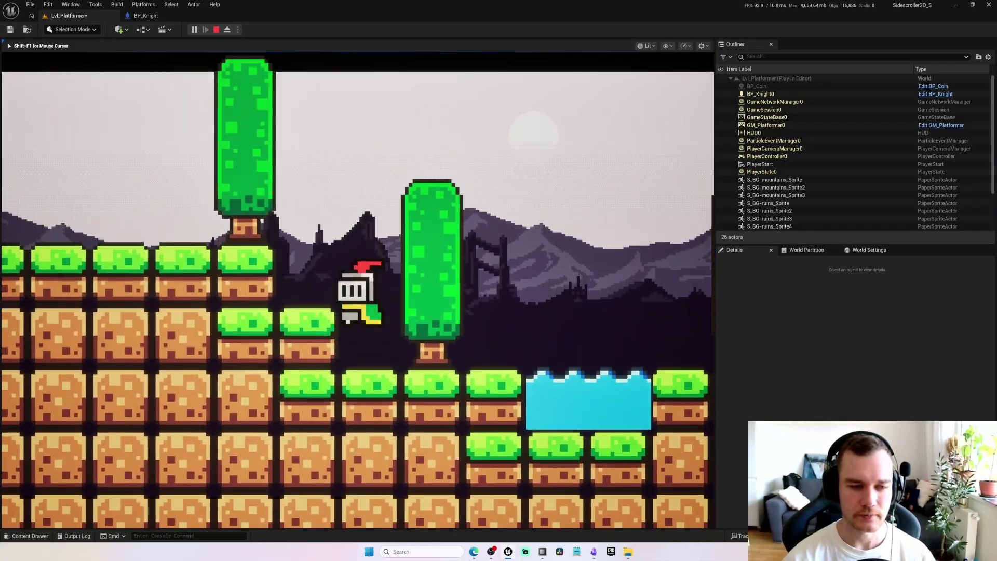
{"action": "key", "text": "space"}
Run the knight over the bridge to the hill and back past the water to recheck the exposure and background coverage
{"action": "key", "text": "d"}
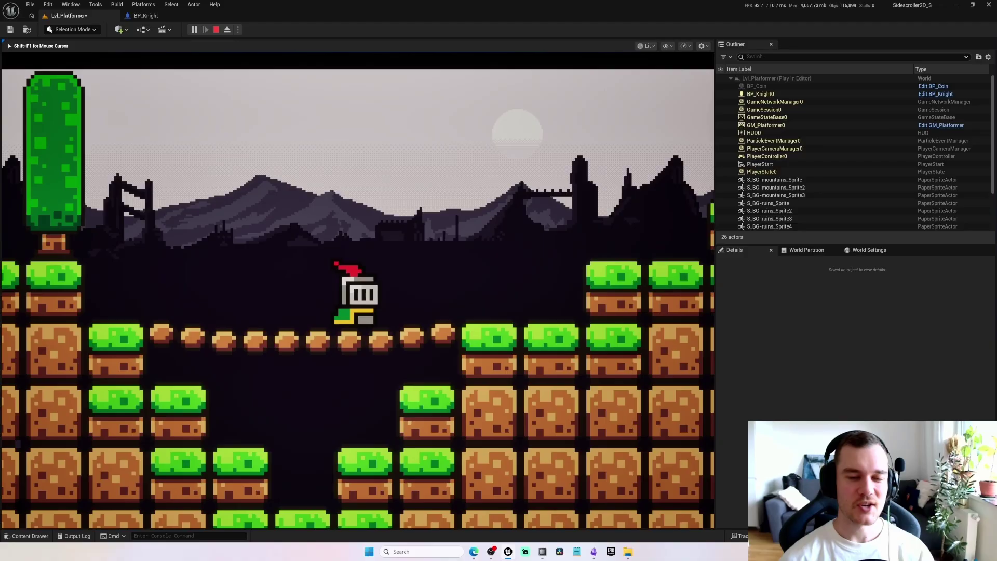
{"action": "key", "text": "d"}
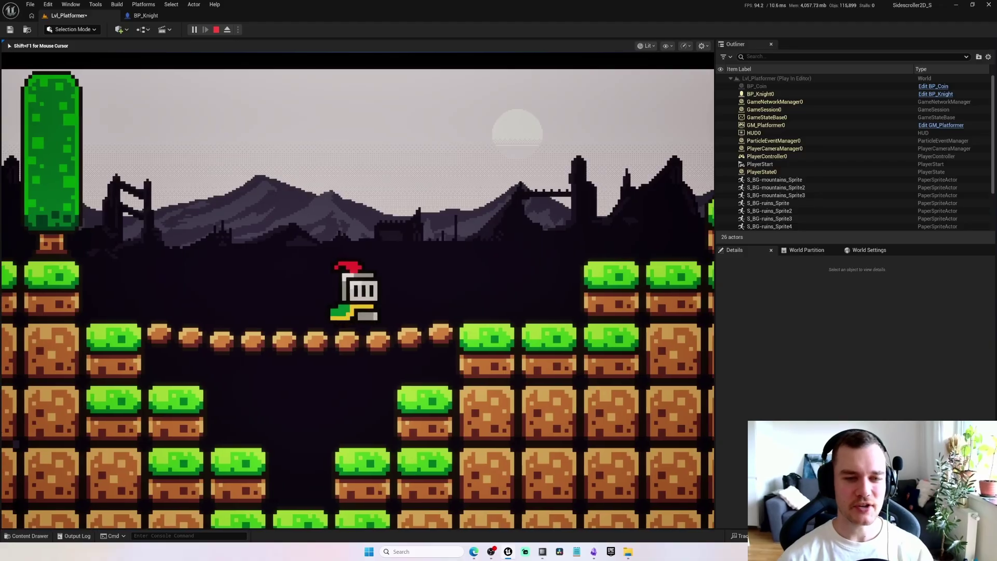
{"action": "key", "text": "space"}
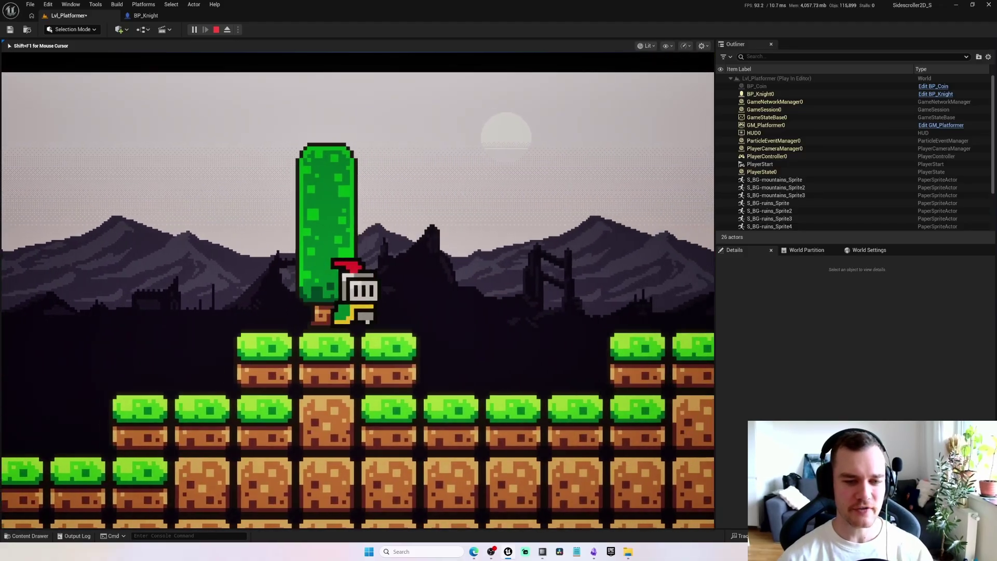
{"action": "key", "text": "a"}
{"action": "key", "text": "space"}
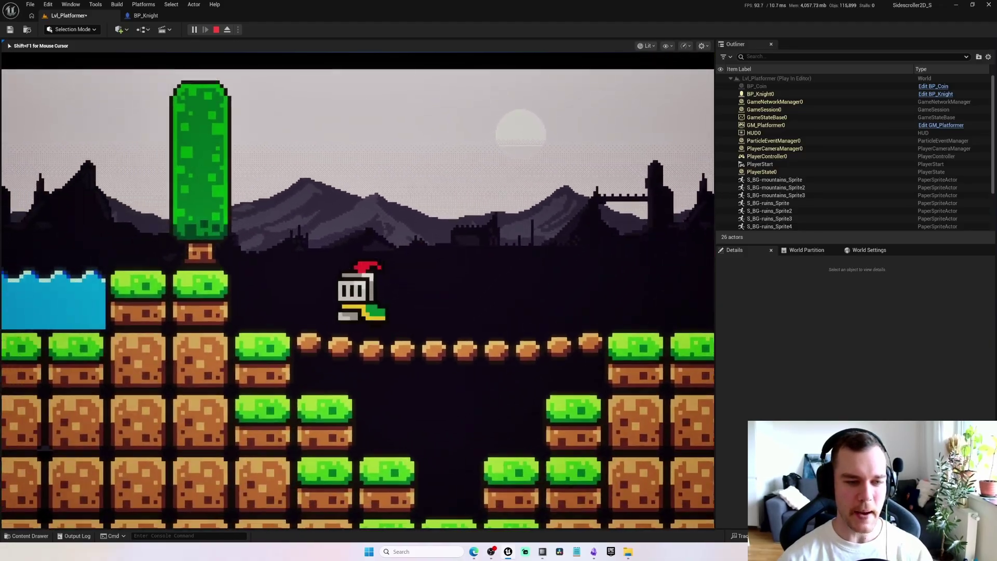
{"action": "key", "text": "space"}
{"action": "key", "text": "space"}
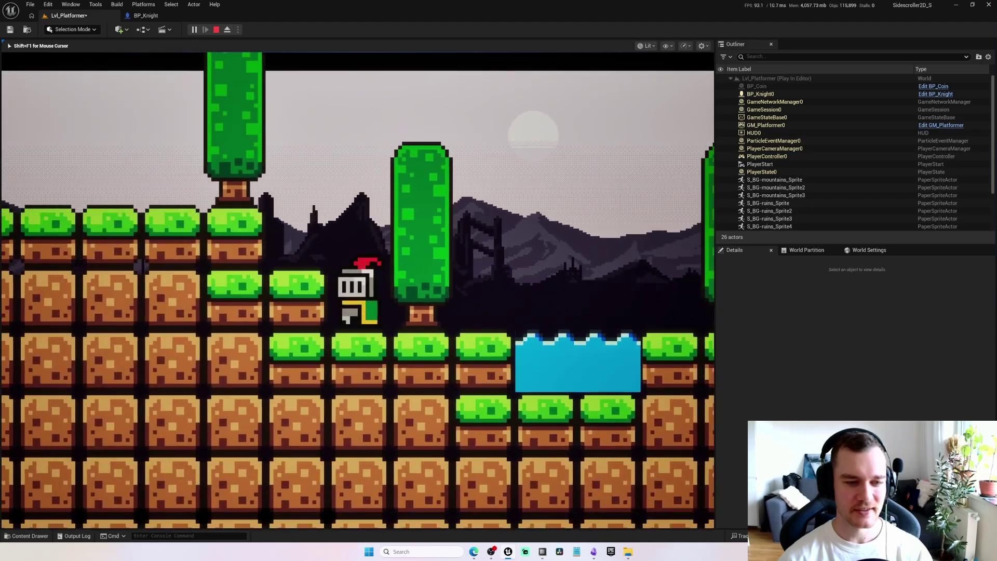